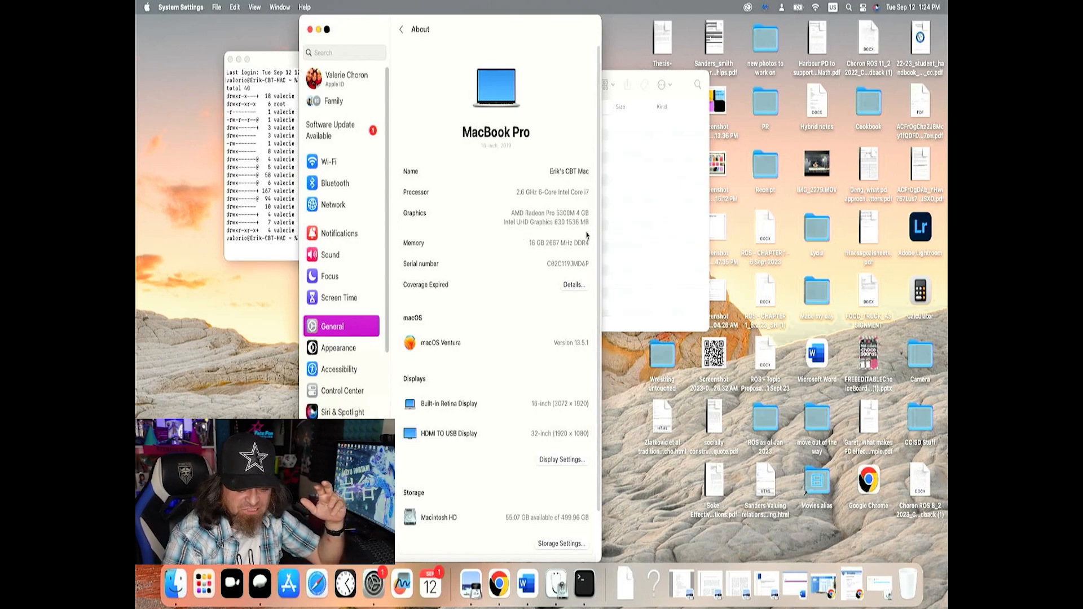
Open Disk Utility to review the Macintosh HD volume's storage, and close the VMs Finder window
{"action": "left_click", "coordinate": [555, 592]}
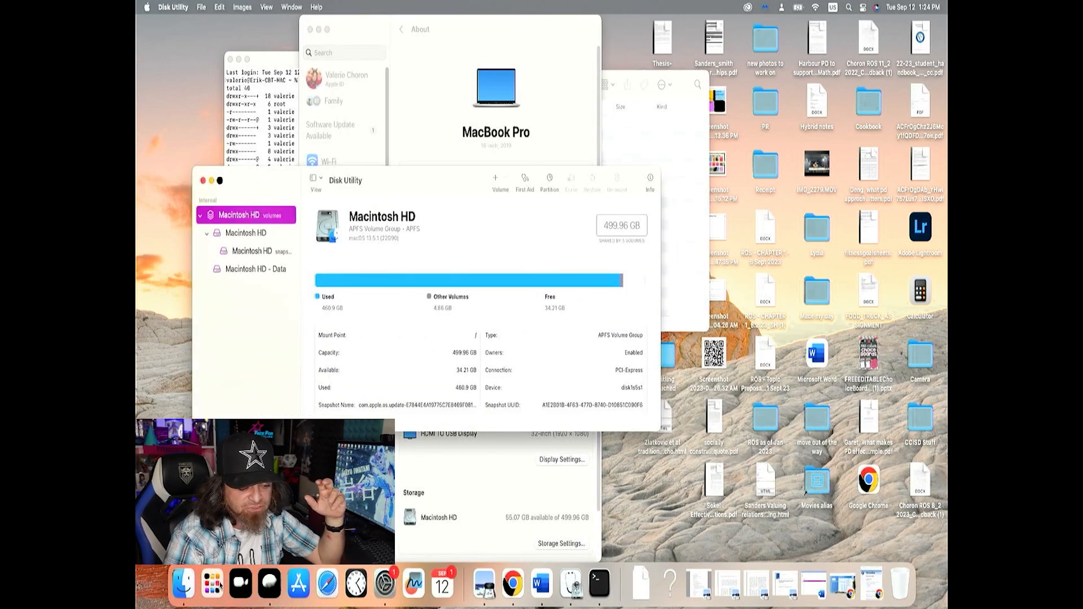
{"action": "left_click", "coordinate": [184, 584]}
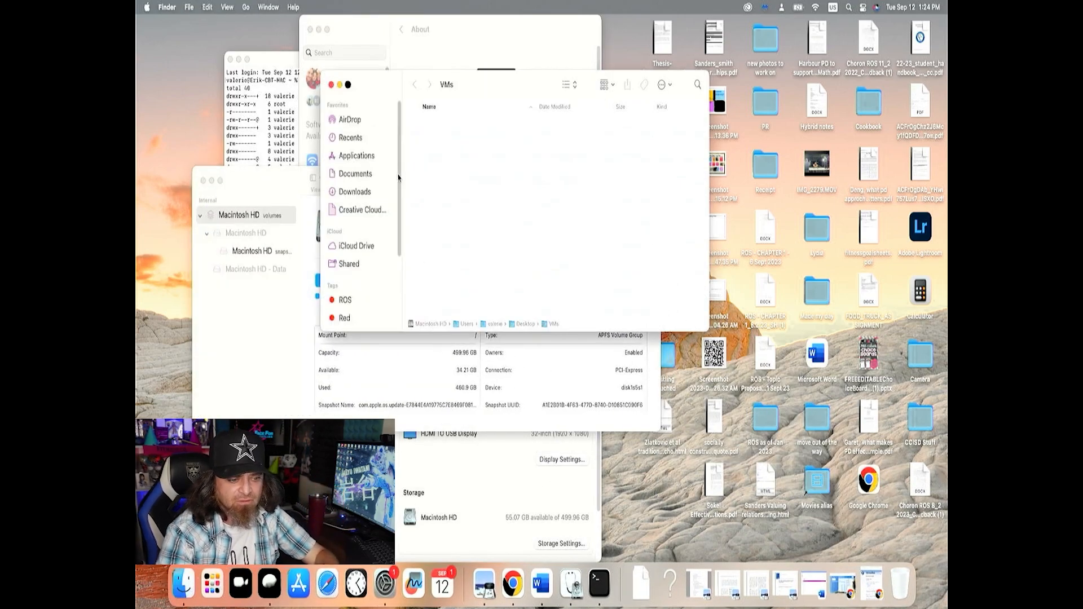
{"action": "left_click", "coordinate": [331, 84]}
{"action": "key", "text": "F4"}
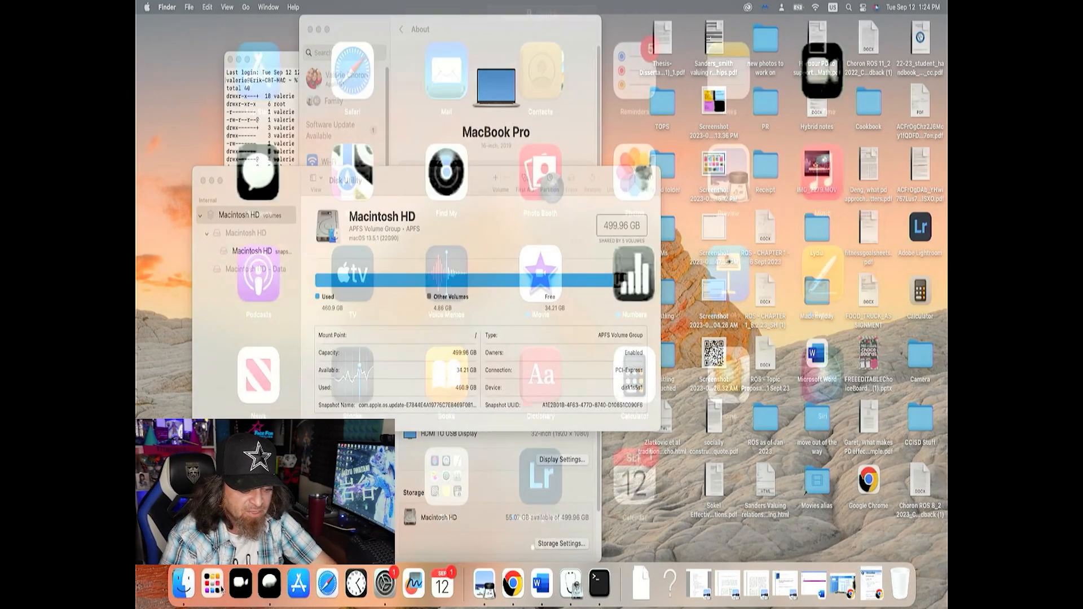
{"action": "type", "text": "disk"}
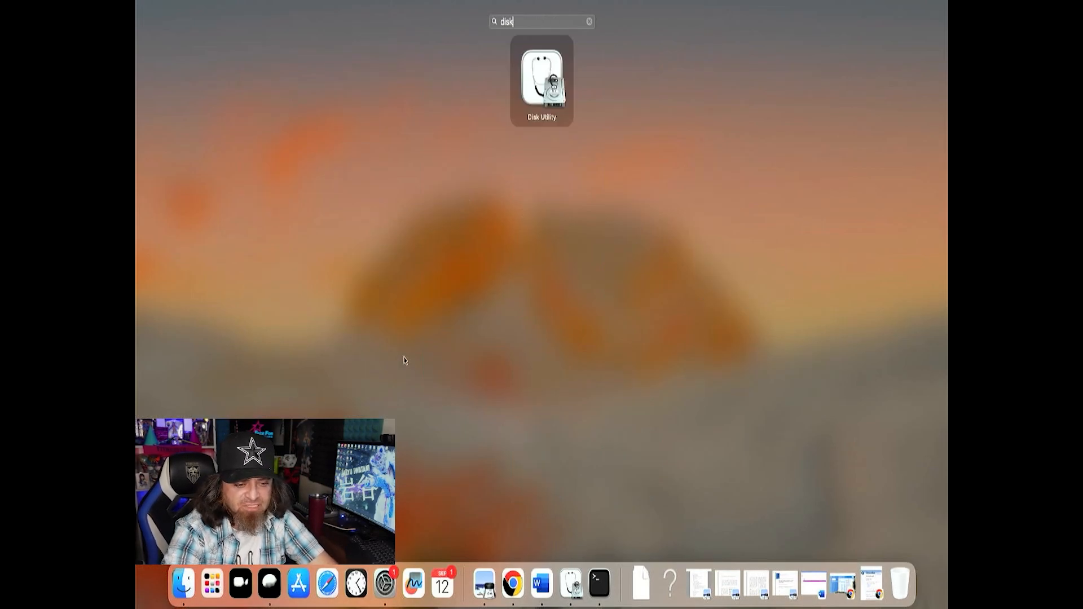
{"action": "key", "text": "Escape"}
{"action": "left_click", "coordinate": [484, 134]}
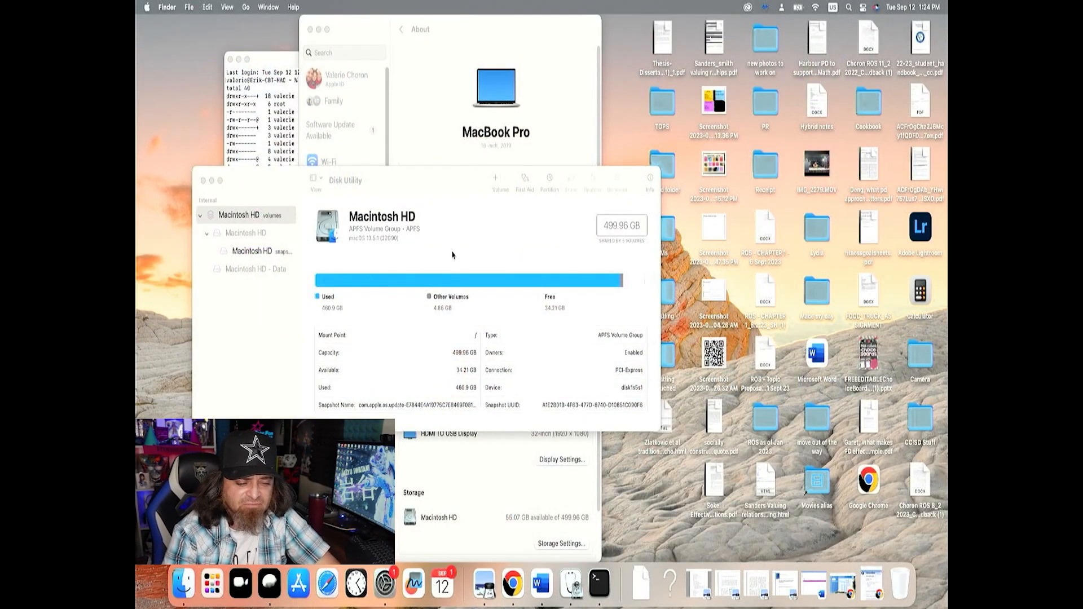
{"action": "left_click", "coordinate": [263, 222]}
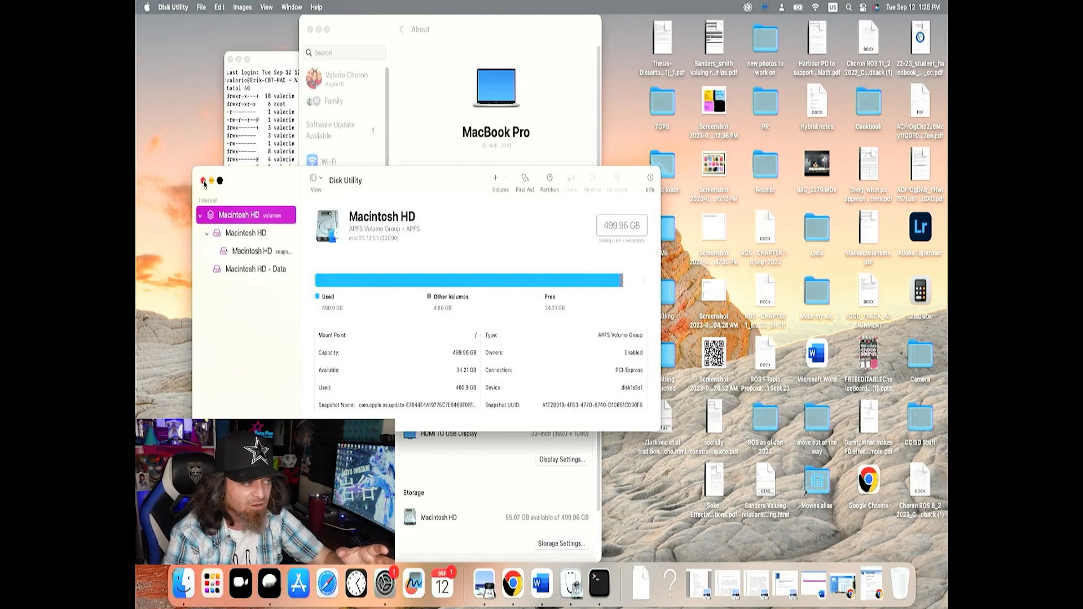
Close the Disk Utility and System Settings windows and select the VMs folder on the desktop
{"action": "left_click", "coordinate": [204, 181]}
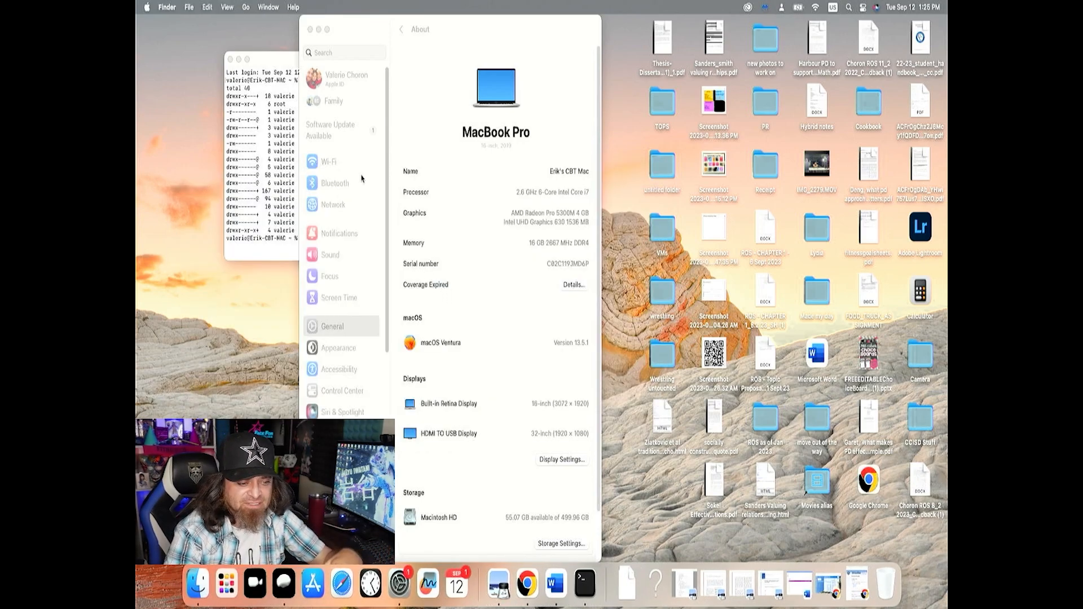
{"action": "left_click", "coordinate": [310, 30]}
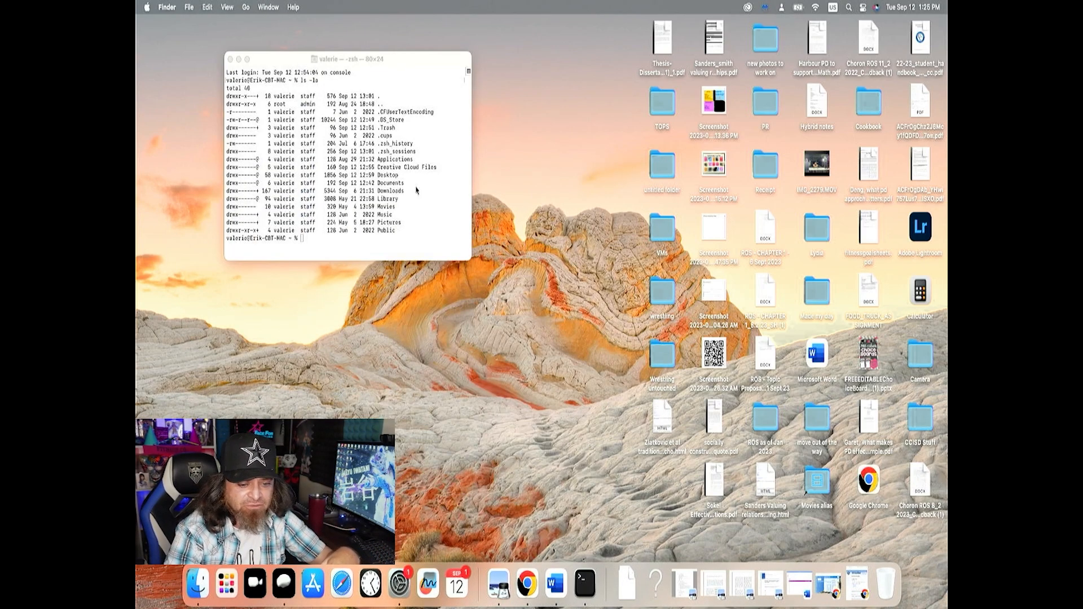
{"action": "left_click", "coordinate": [658, 234]}
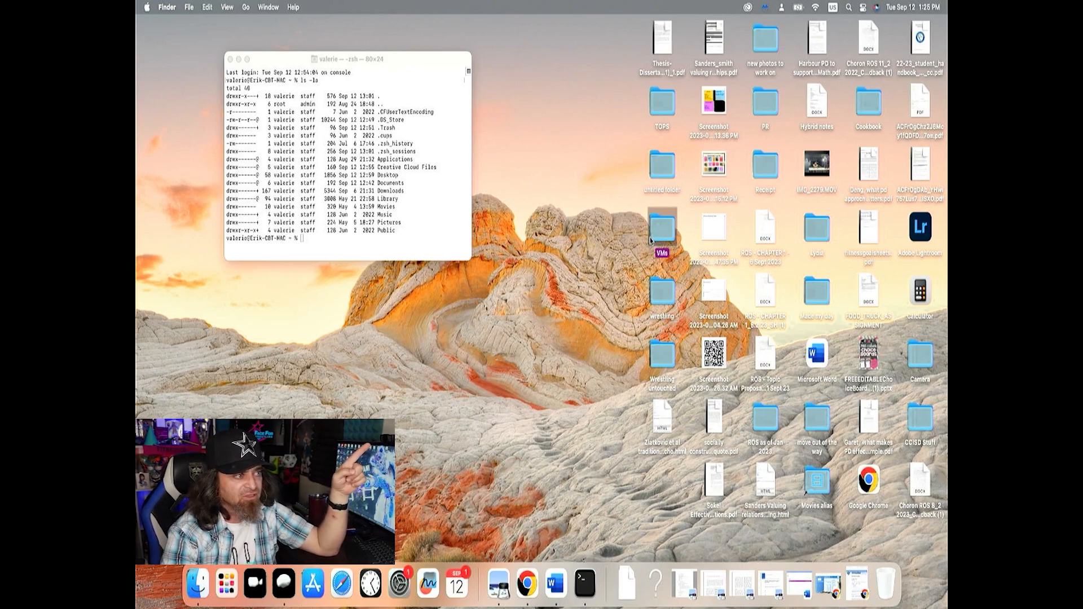
In Terminal, change from the home directory into the Desktop directory
{"action": "left_click", "coordinate": [398, 246]}
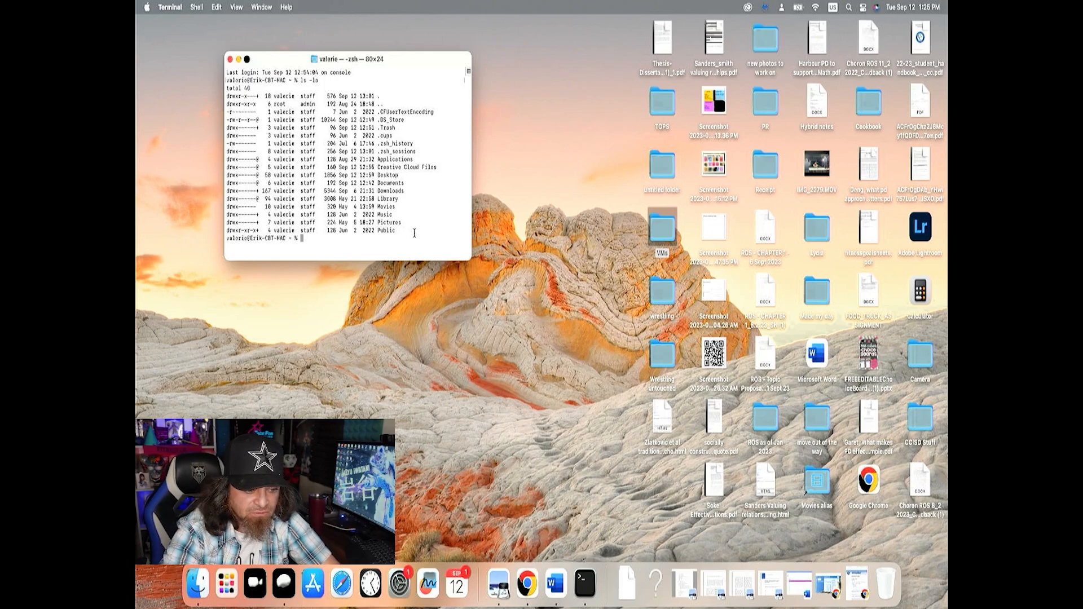
{"action": "type", "text": "cd "}
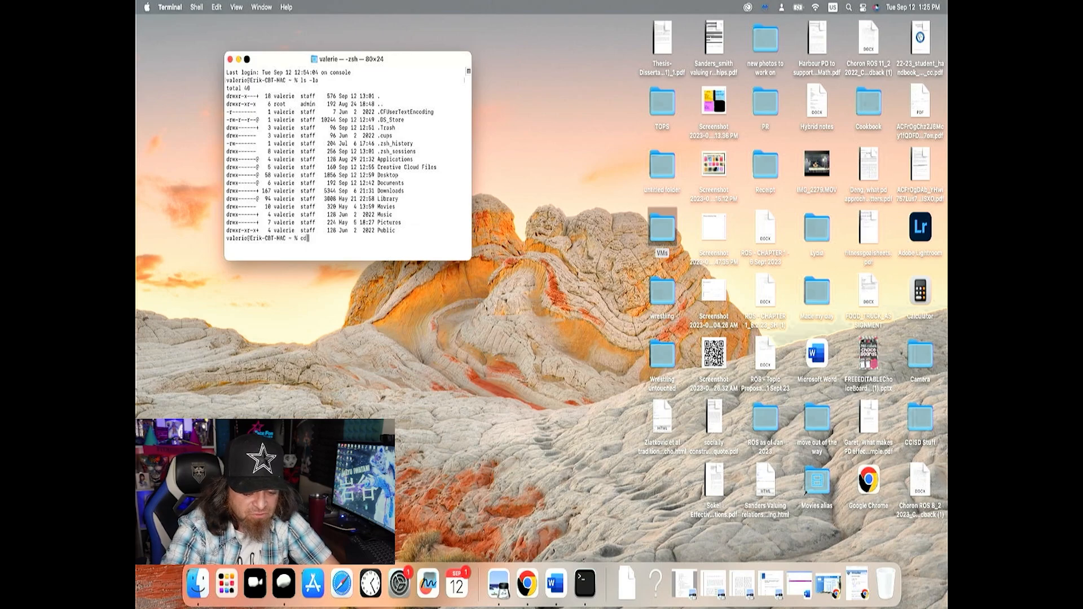
{"action": "type", "text": "Desktop/"}
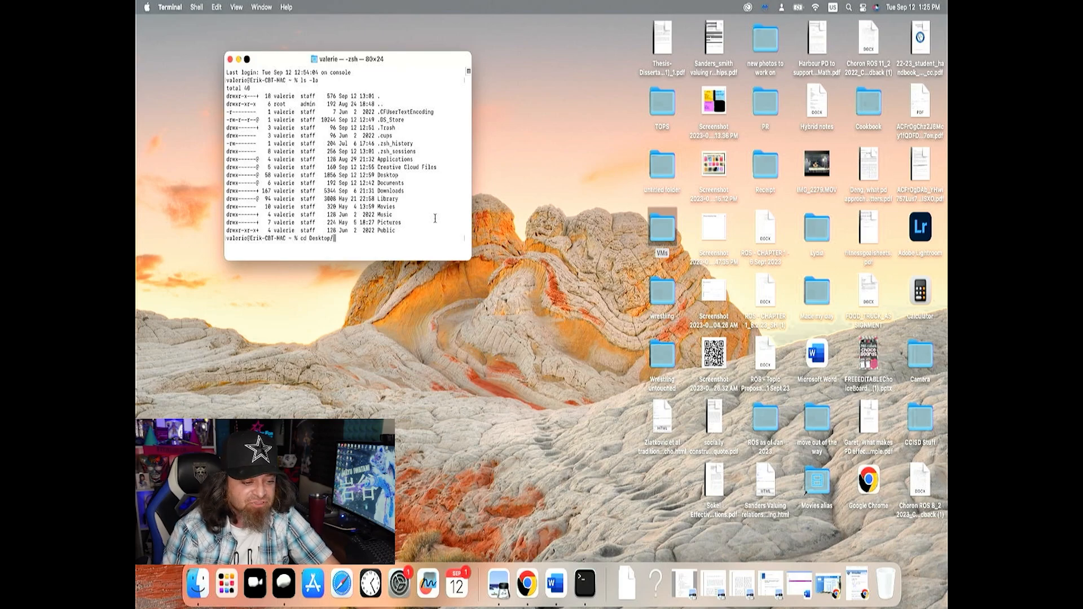
{"action": "key", "text": "Return"}
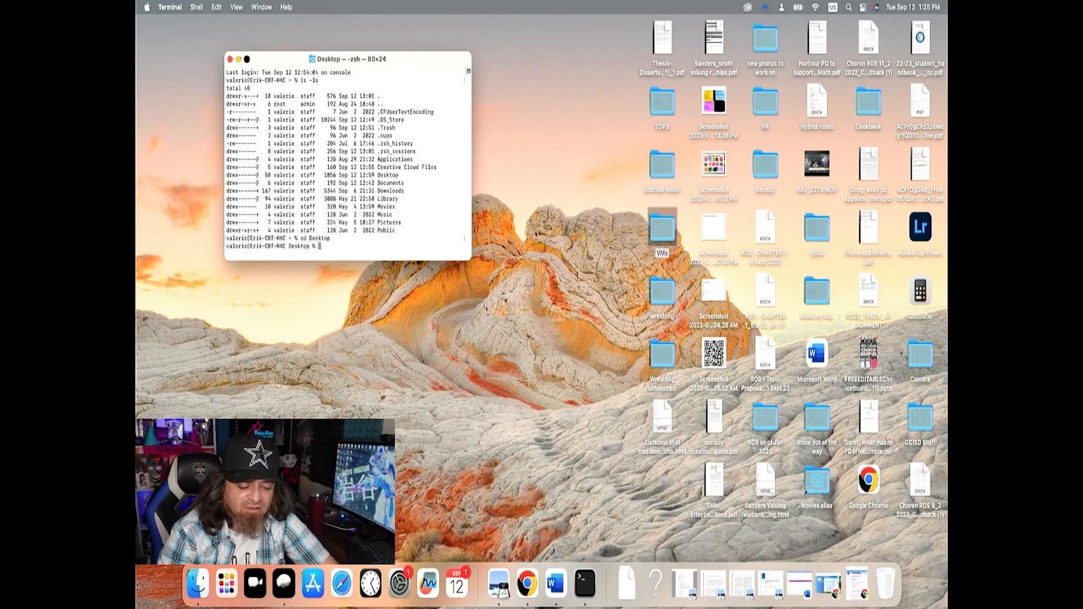
List all Desktop contents in long format with ls -la, allowing Terminal to access files in the Desktop folder
{"action": "type", "text": "ls -la"}
{"action": "key", "text": "Return"}
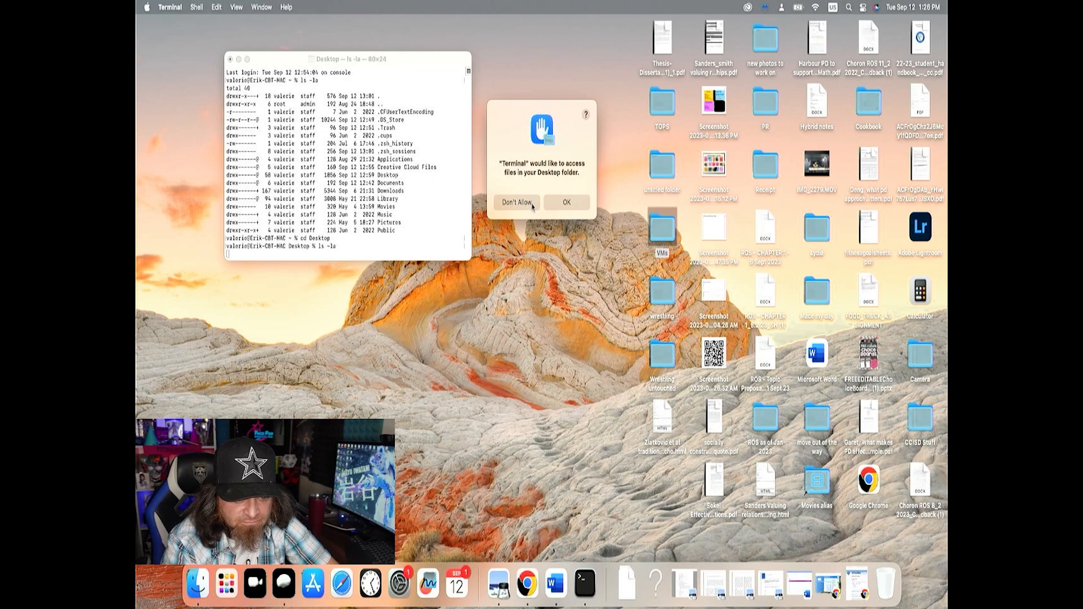
{"action": "left_click", "coordinate": [567, 204]}
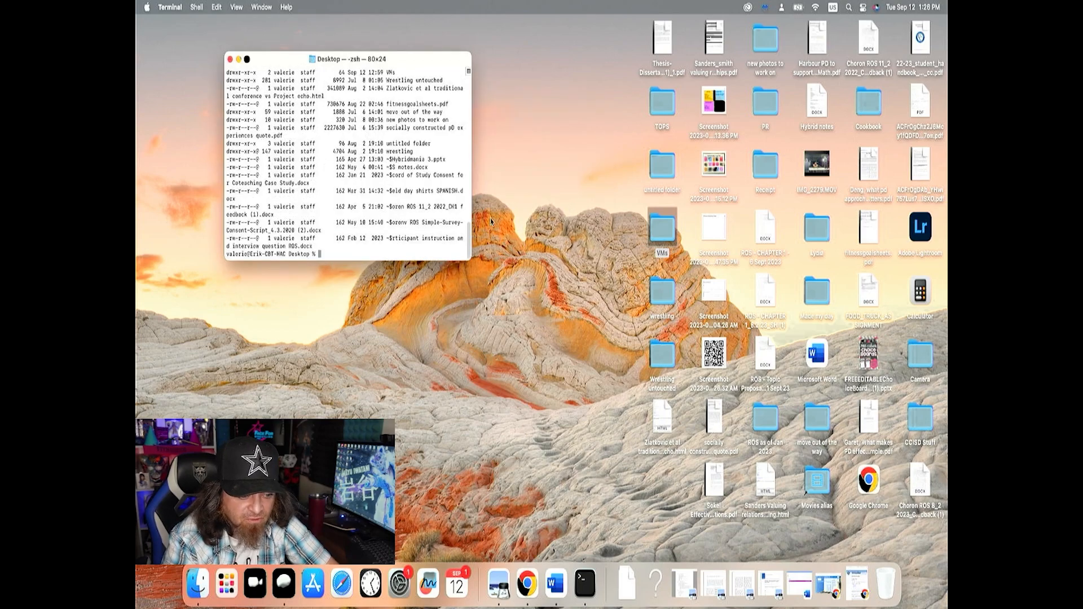
Enlarge the Terminal window to 122×37 and highlight the VMs entry while reviewing the Desktop listing
{"action": "left_click_drag", "start_coordinate": [470, 259], "coordinate": [595, 361]}
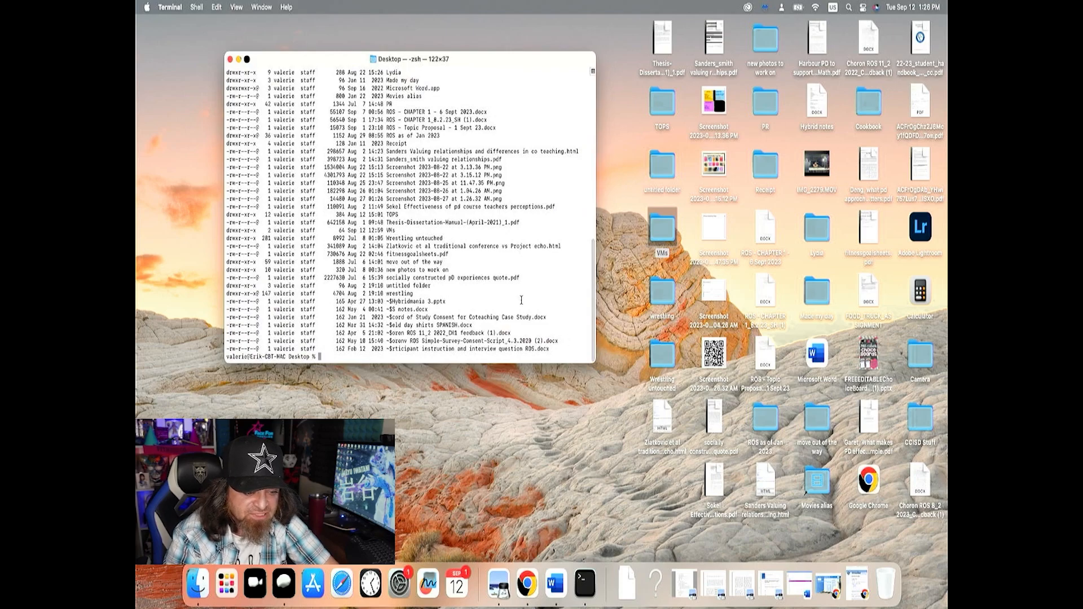
{"action": "scroll", "coordinate": [520, 312], "scroll_direction": "up", "scroll_amount": 10}
{"action": "scroll", "coordinate": [521, 312], "scroll_direction": "down", "scroll_amount": 5}
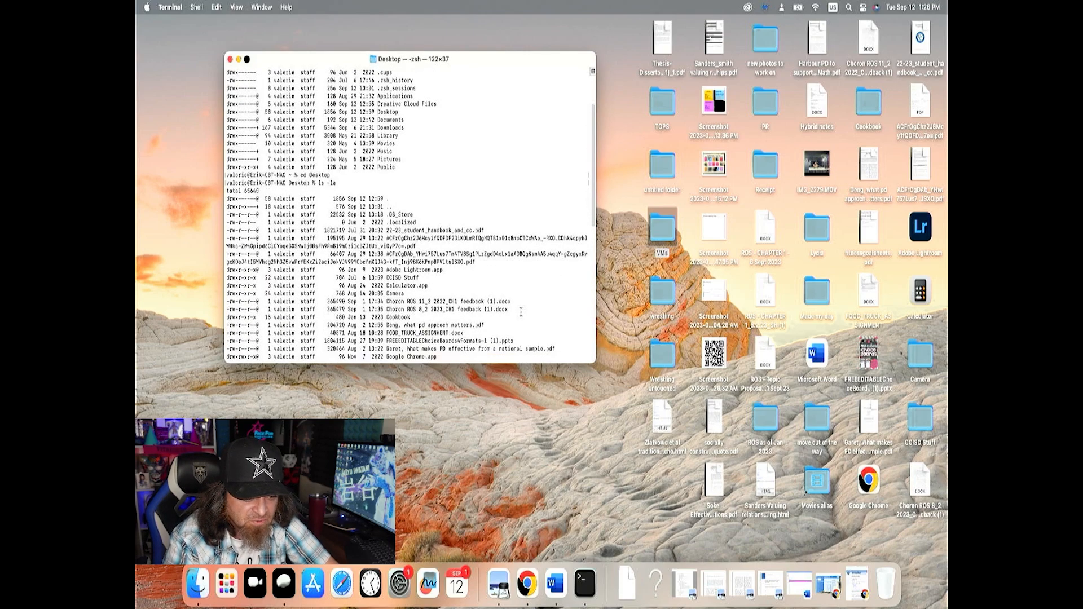
{"action": "scroll", "coordinate": [520, 312], "scroll_direction": "down", "scroll_amount": 10}
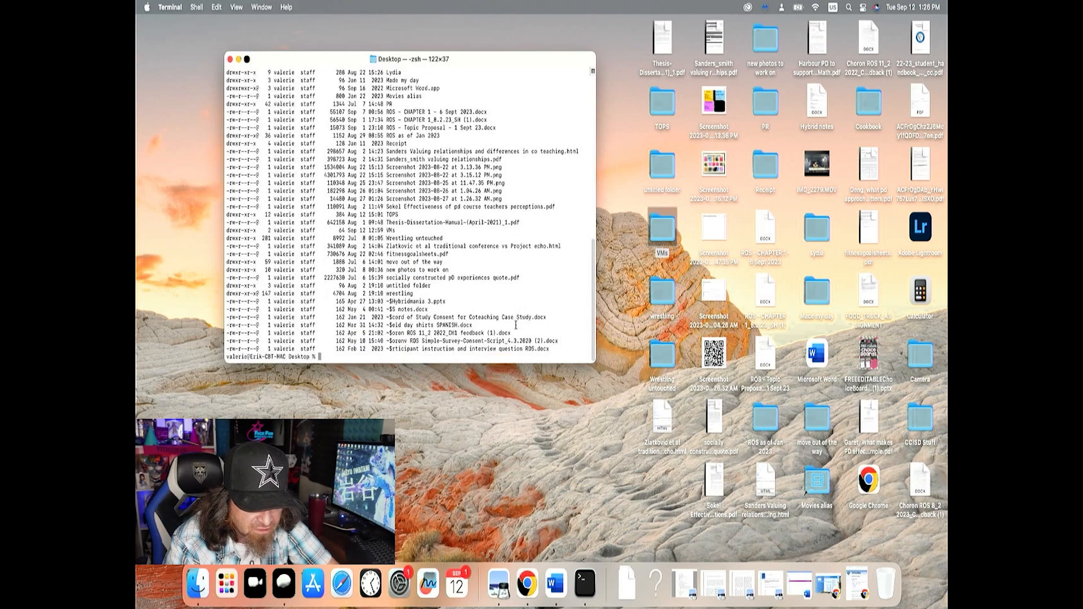
{"action": "left_click_drag", "start_coordinate": [402, 231], "coordinate": [227, 234]}
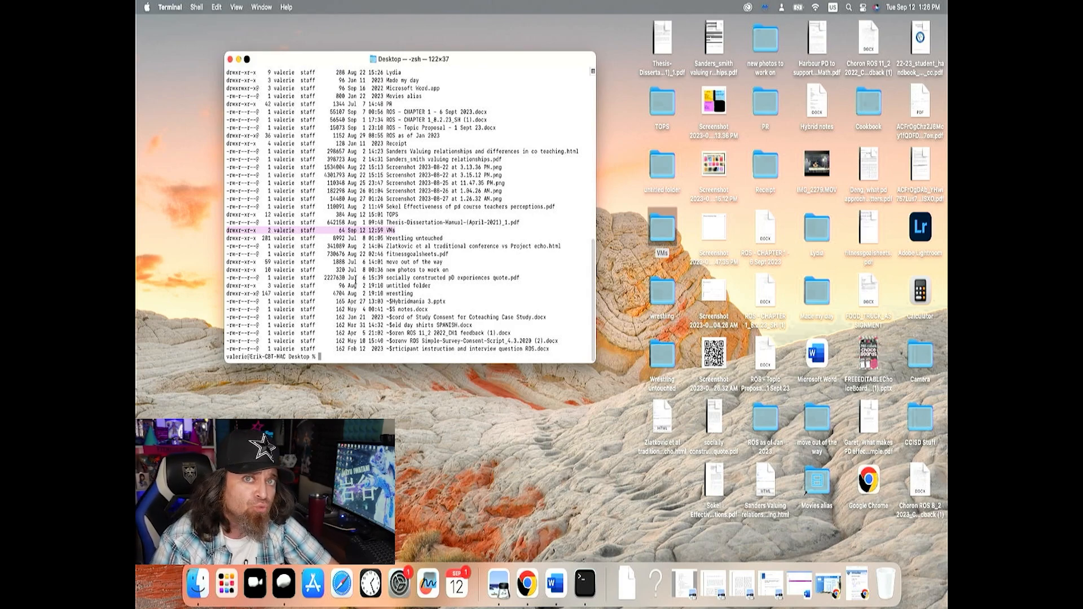
{"action": "scroll", "coordinate": [356, 281], "scroll_direction": "up", "scroll_amount": 1}
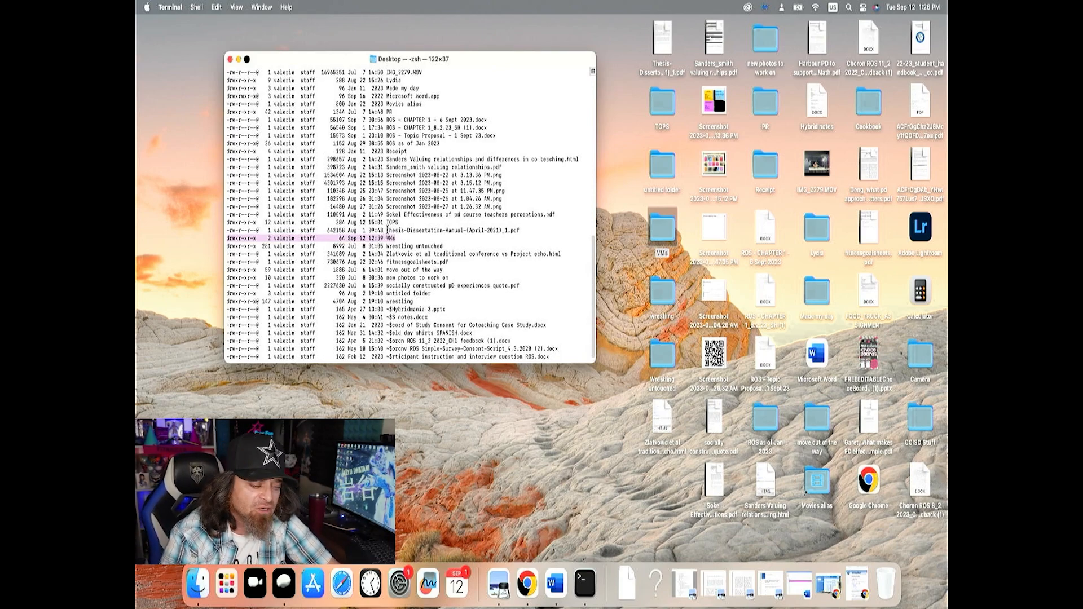
{"action": "scroll", "coordinate": [384, 244], "scroll_direction": "down", "scroll_amount": 1}
Change into the VMs directory in Terminal
{"action": "type", "text": "cd "}
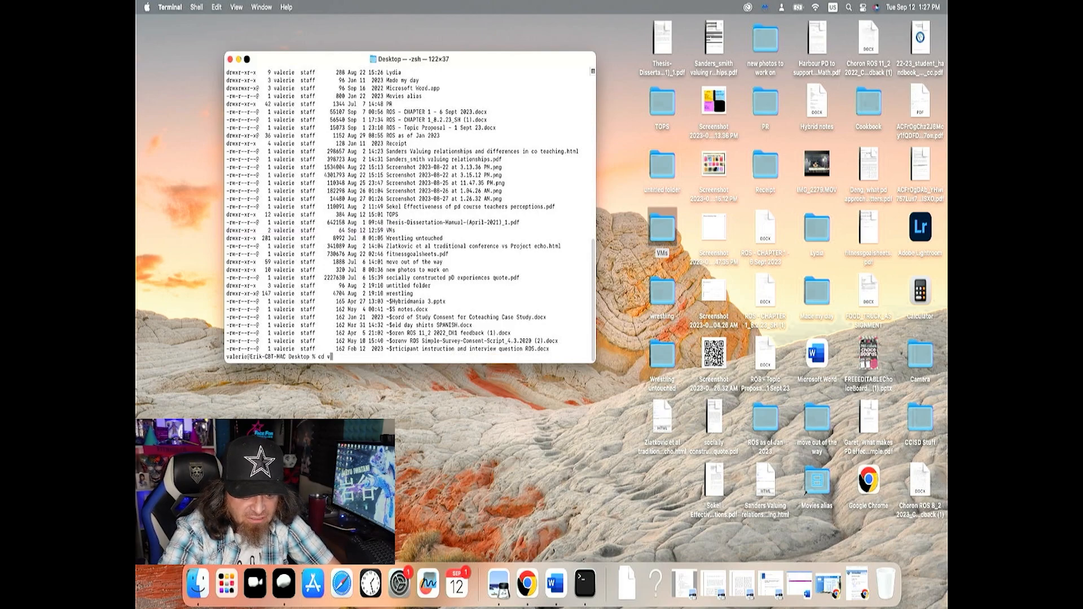
{"action": "type", "text": "VMs/"}
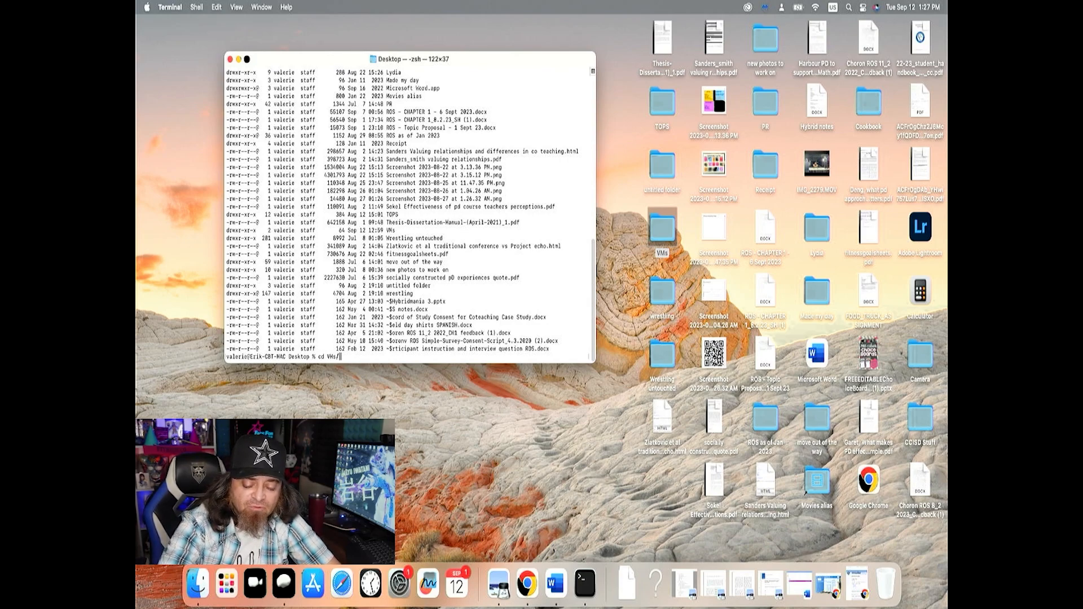
{"action": "key", "text": "Return"}
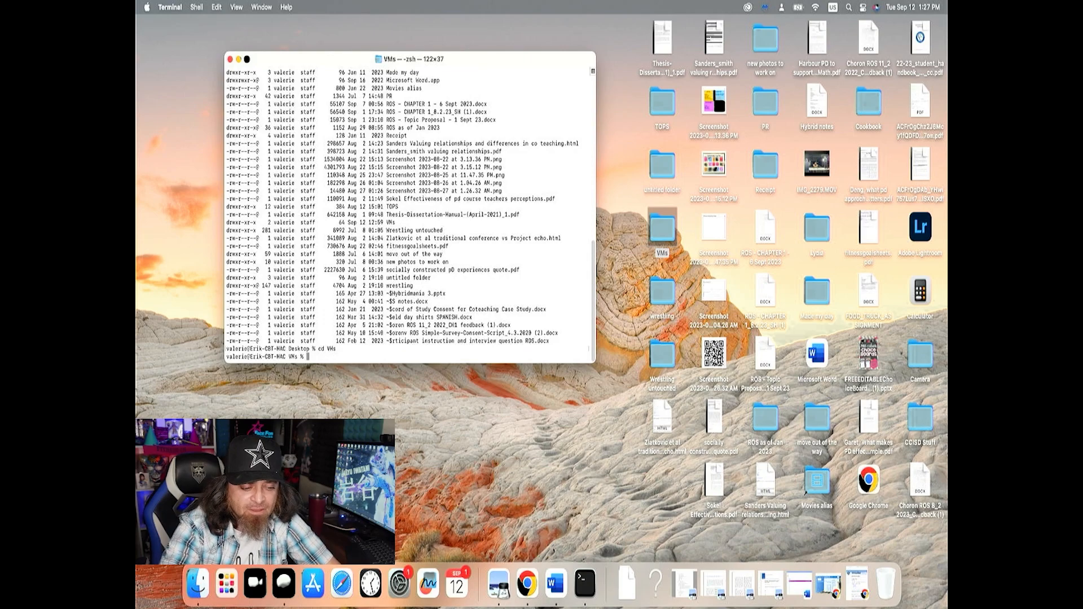
List the VMs directory's contents with ls -la and compare them with the same folder in Finder, closing its window after the check
{"action": "type", "text": "ls -la"}
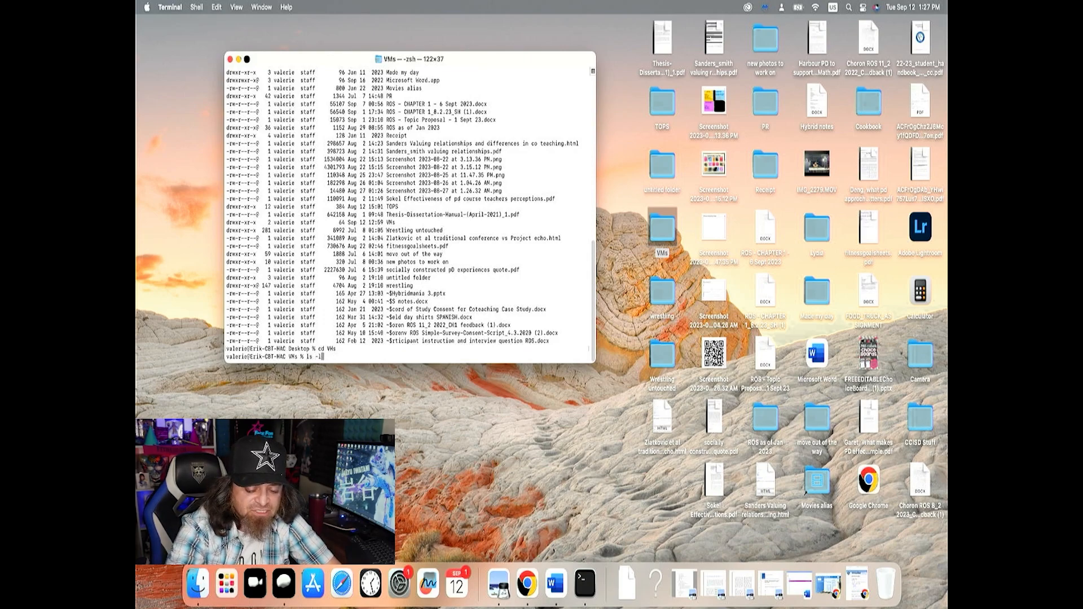
{"action": "key", "text": "Return"}
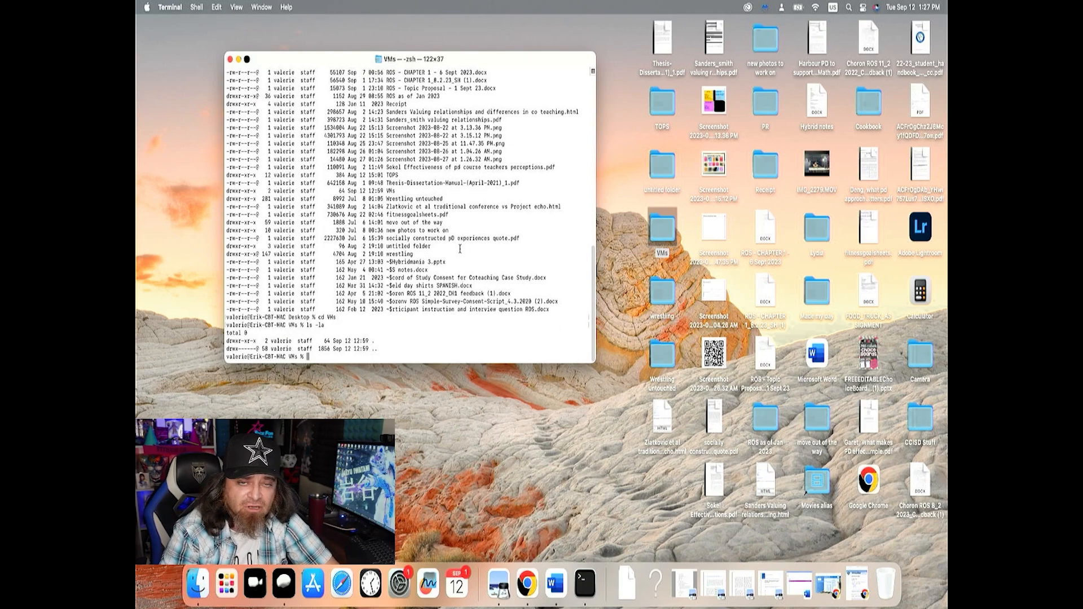
{"action": "double_click", "coordinate": [663, 228]}
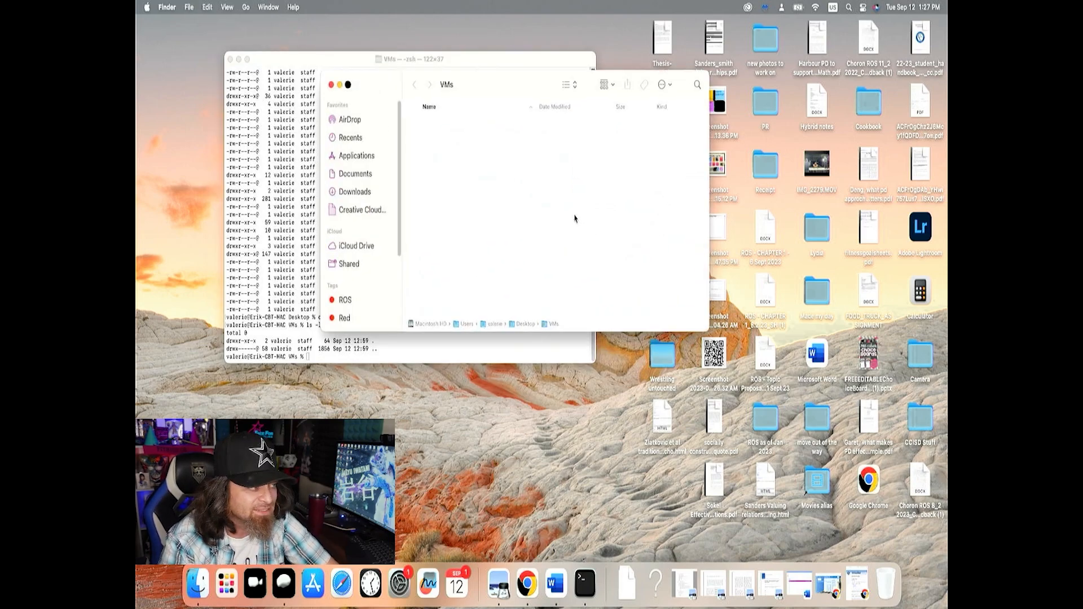
{"action": "left_click", "coordinate": [332, 84]}
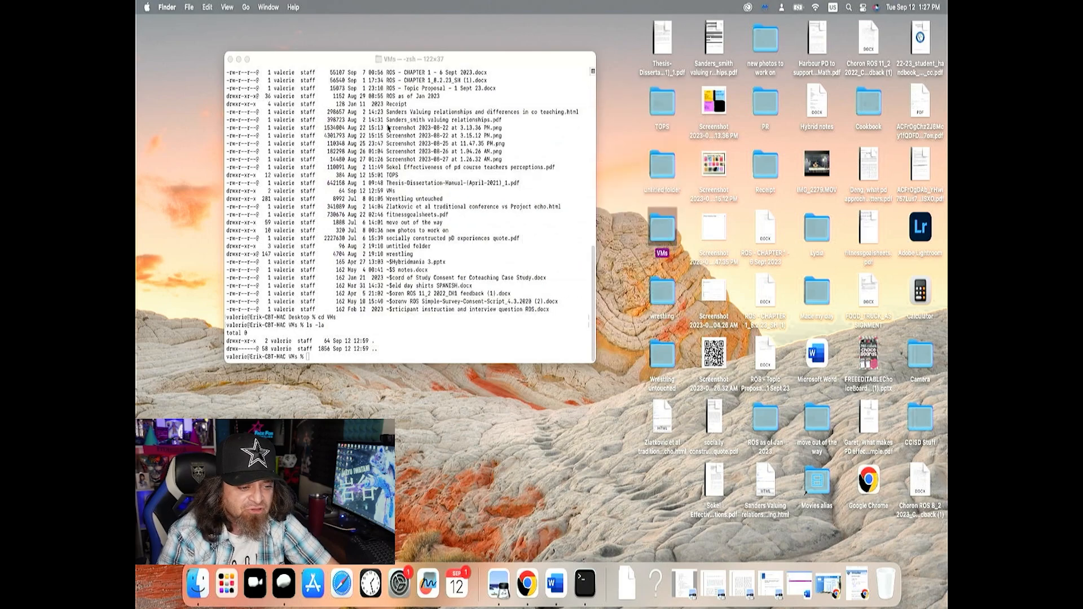
Switch to the VirtualBox downloads page in Chrome and download the VirtualBox 7.0.10 package for macOS / Intel hosts
{"action": "right_click", "coordinate": [523, 581]}
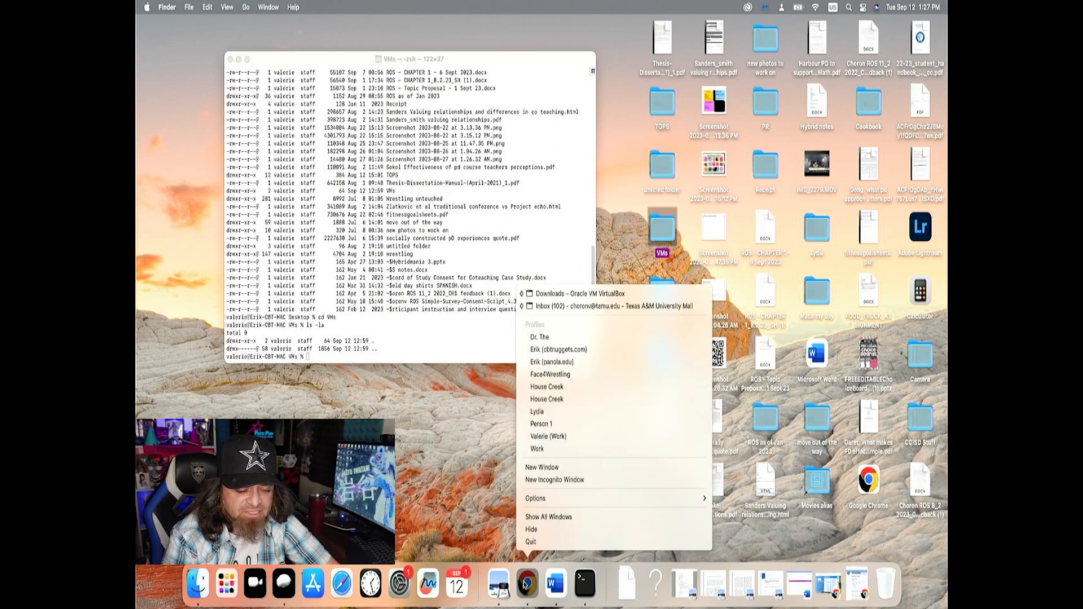
{"action": "left_click", "coordinate": [536, 293]}
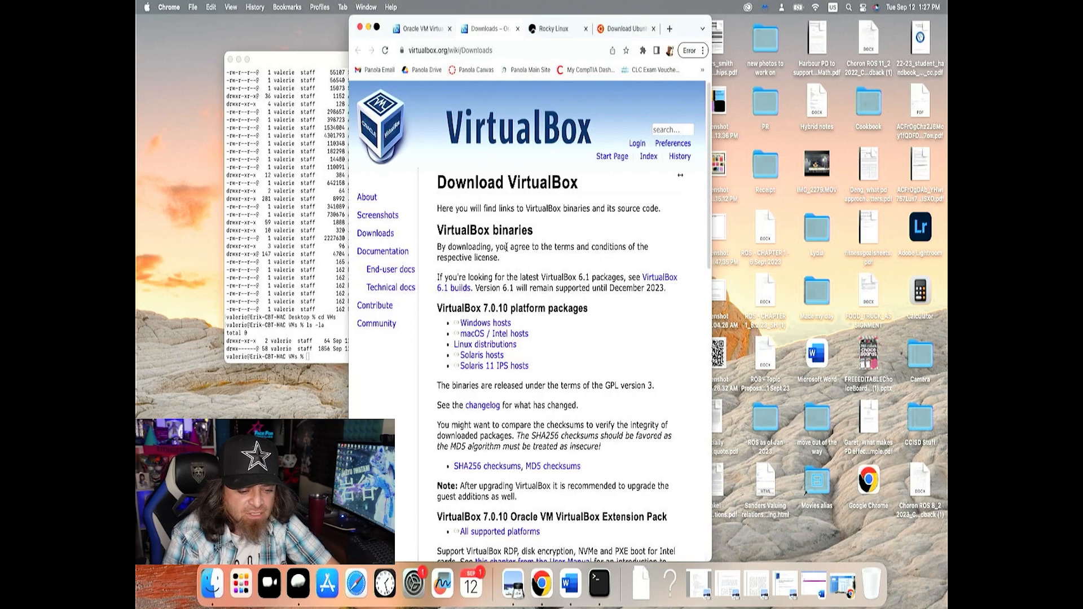
{"action": "left_click", "coordinate": [497, 335]}
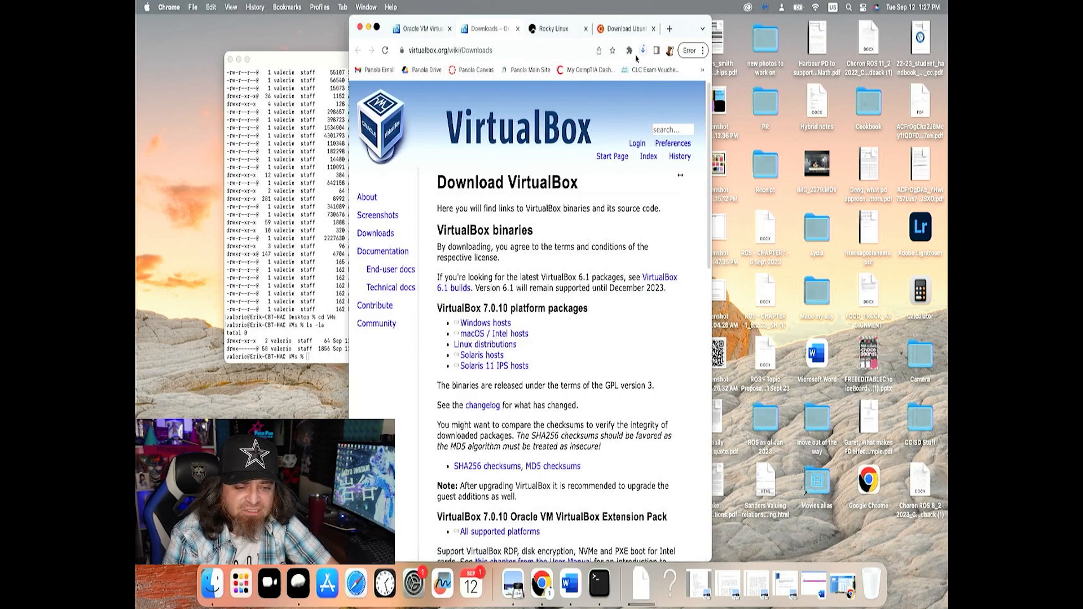
Open the downloaded VirtualBox-7.0.10a-158379-OSX.dmg from the Downloads folder and reposition its installer window nearer the middle of the desktop
{"action": "left_click", "coordinate": [643, 51]}
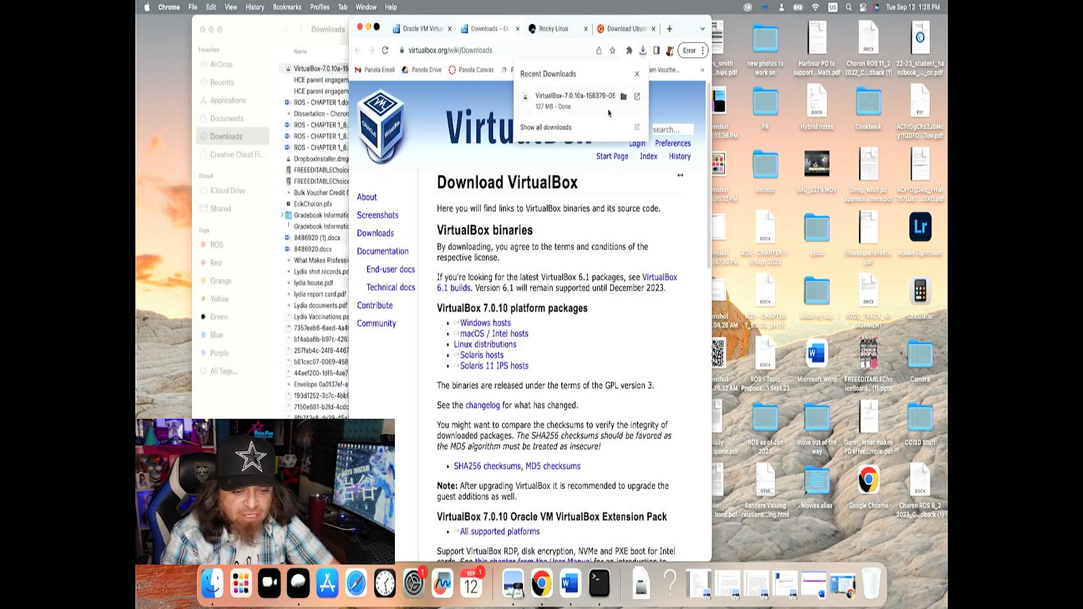
{"action": "left_click", "coordinate": [623, 98]}
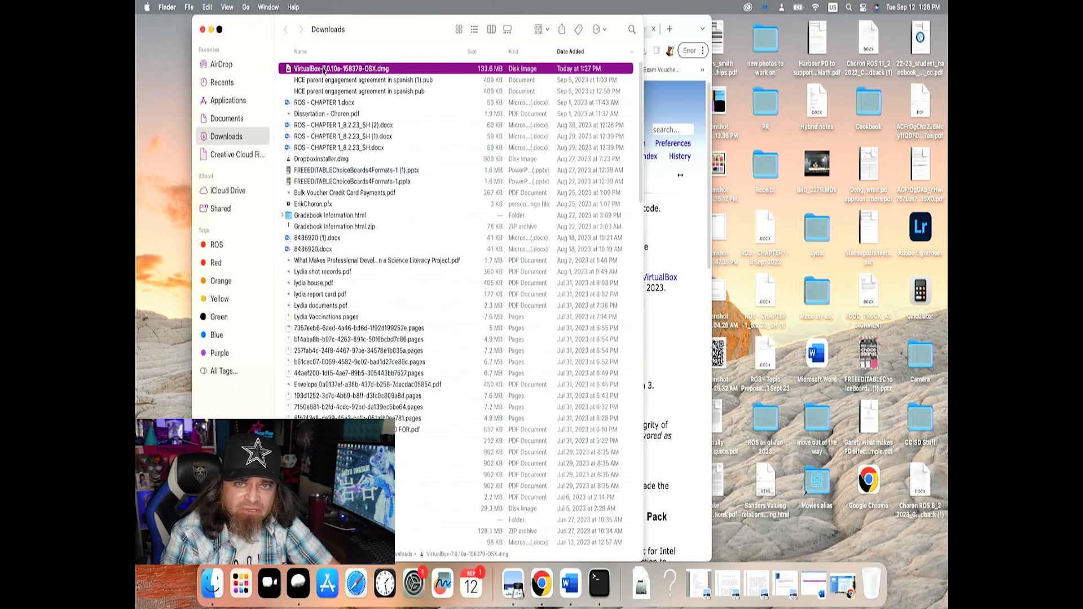
{"action": "double_click", "coordinate": [354, 71]}
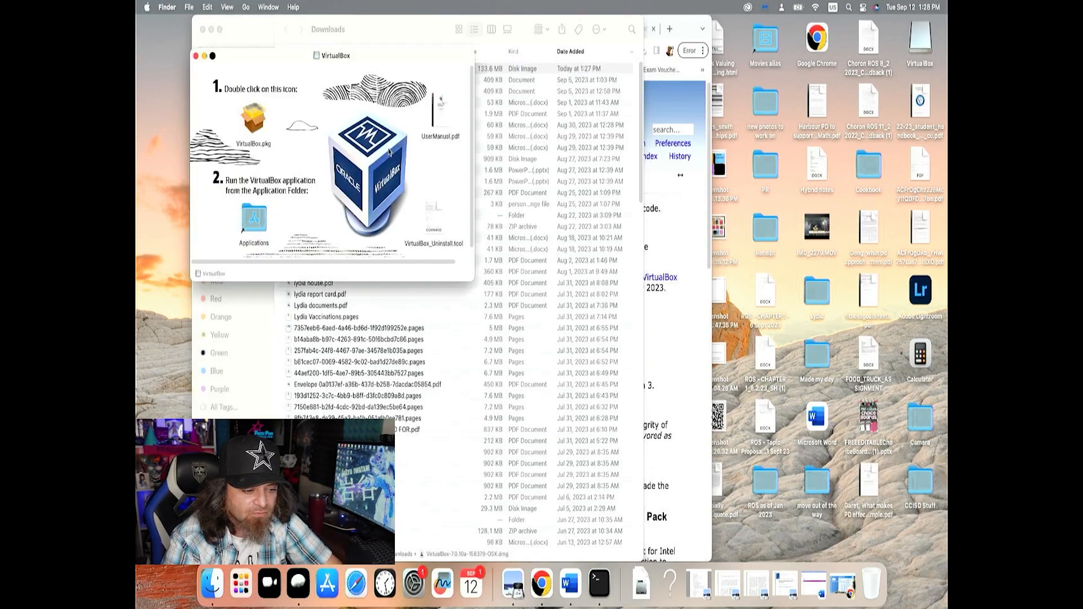
{"action": "left_click_drag", "start_coordinate": [286, 66], "coordinate": [376, 165]}
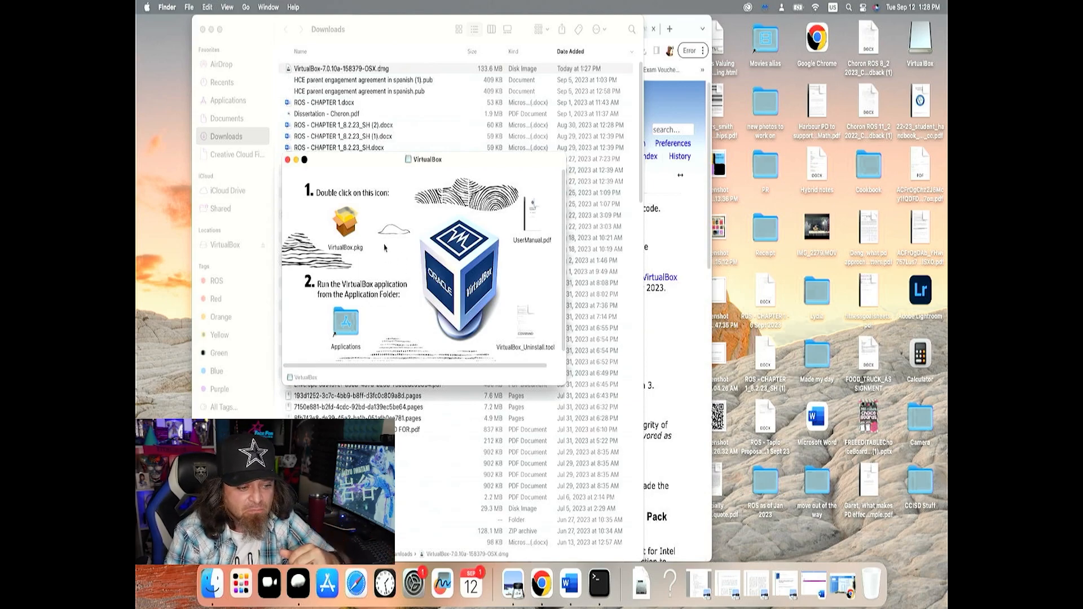
{"action": "left_click_drag", "start_coordinate": [381, 170], "coordinate": [387, 169]}
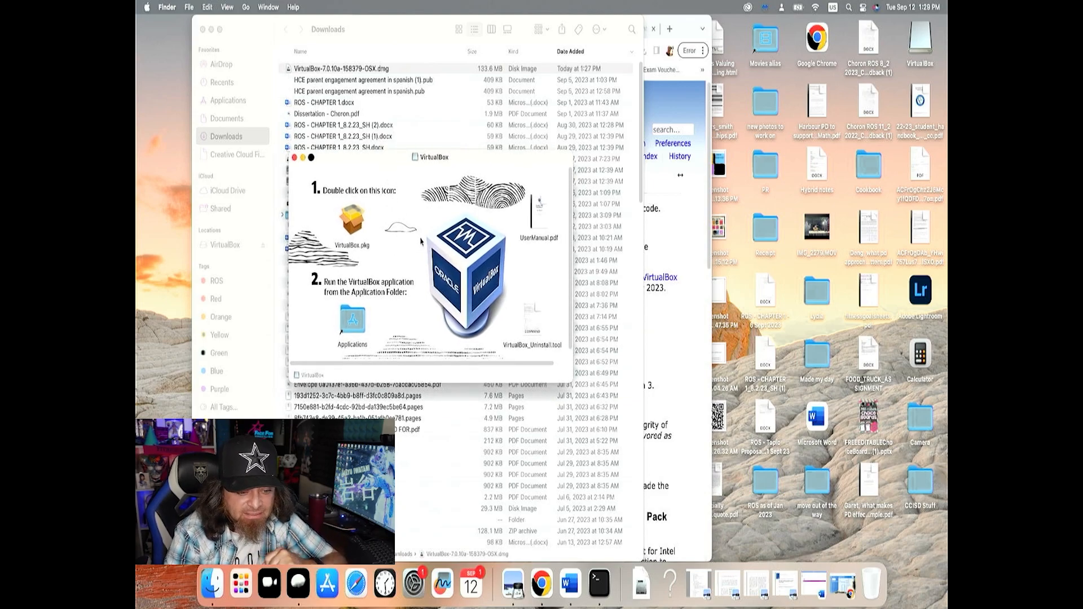
Run VirtualBox.pkg through a standard install on Macintosh HD, entering the account password to authorise it
{"action": "double_click", "coordinate": [351, 225]}
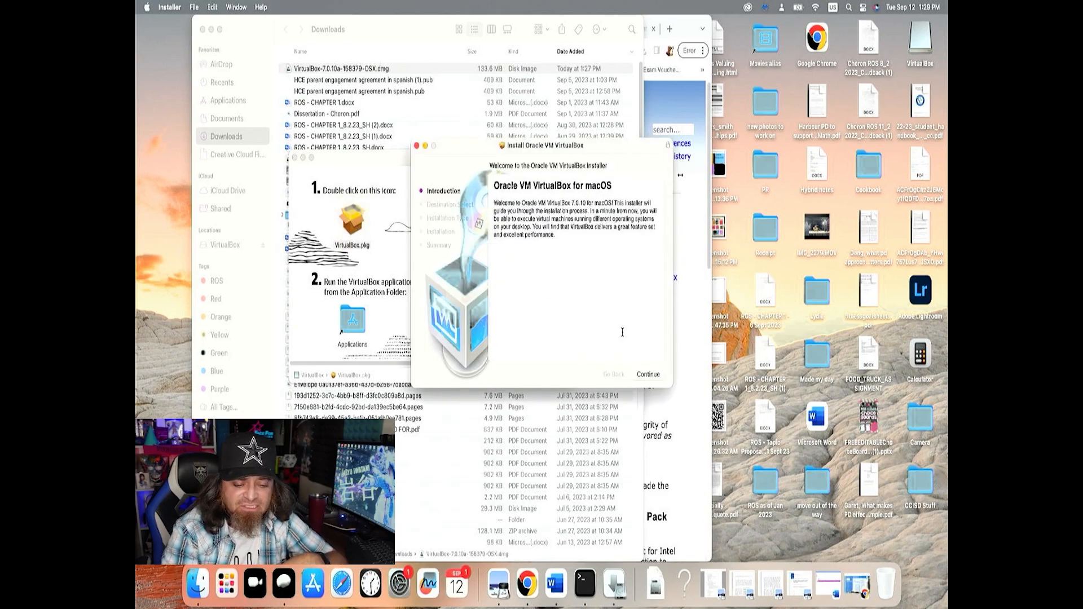
{"action": "left_click", "coordinate": [647, 376]}
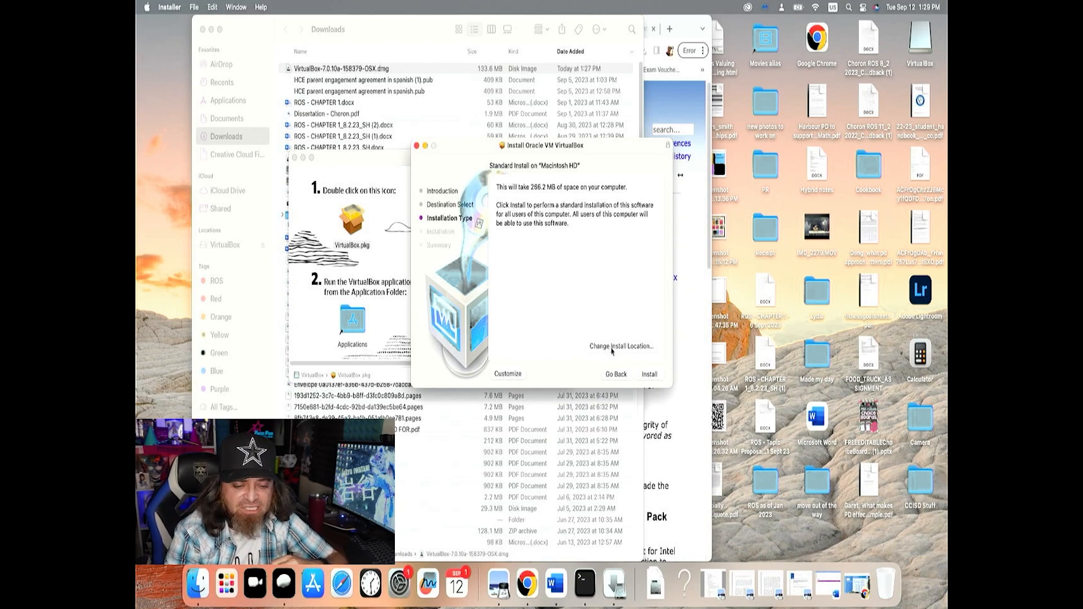
{"action": "left_click", "coordinate": [648, 376]}
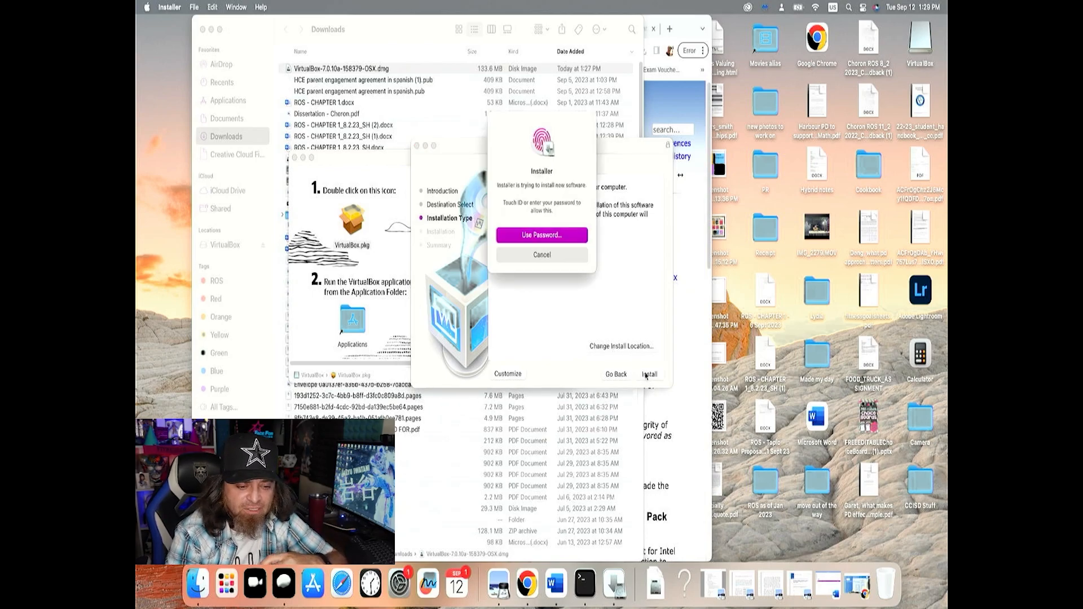
{"action": "left_click", "coordinate": [563, 238]}
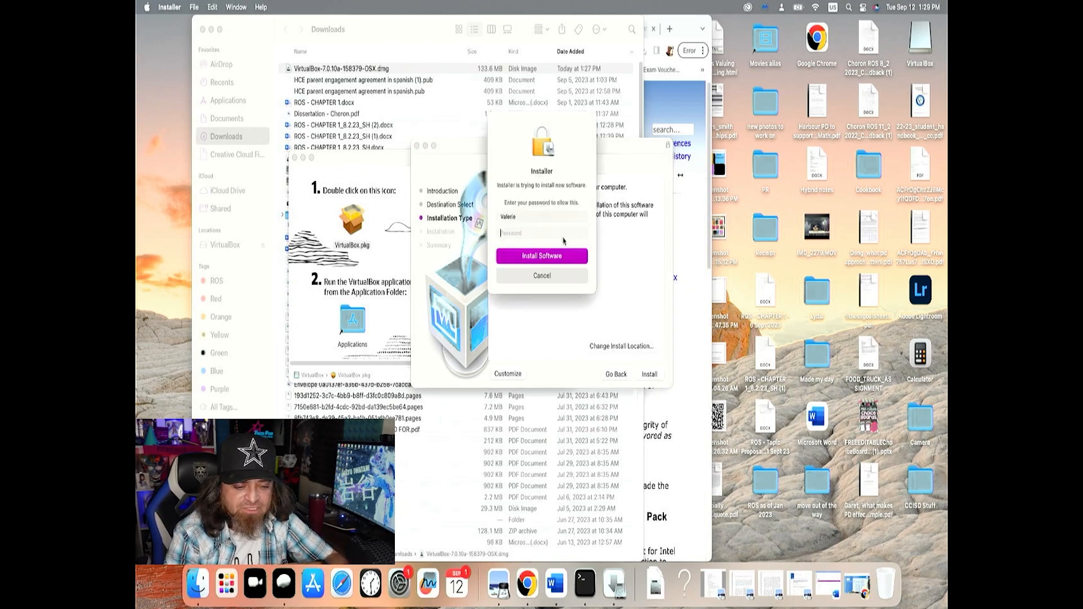
{"action": "type", "text": "••••••••••••"}
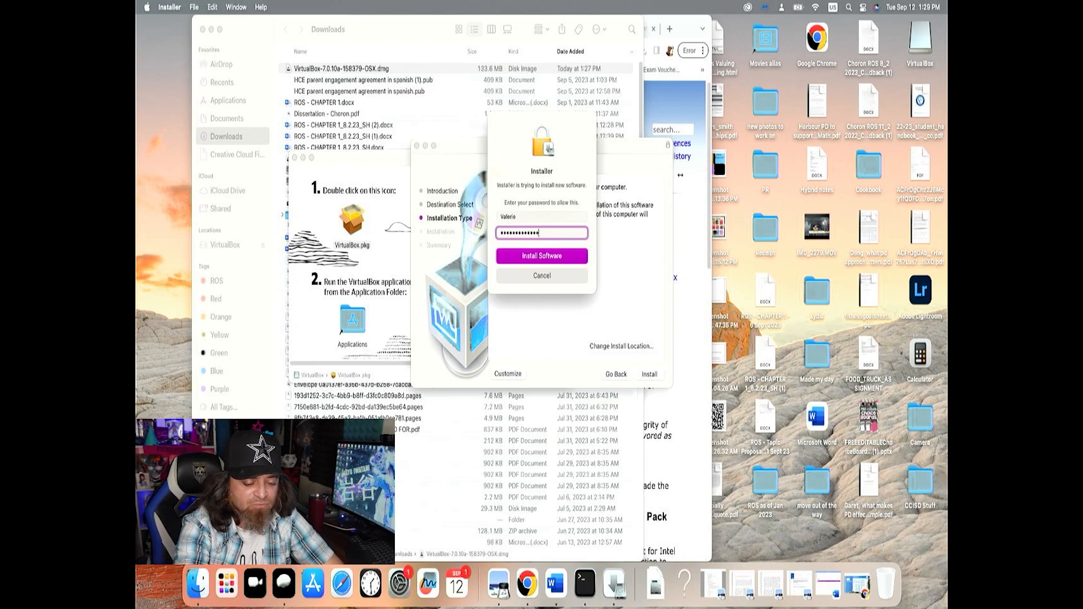
{"action": "key", "text": "Return"}
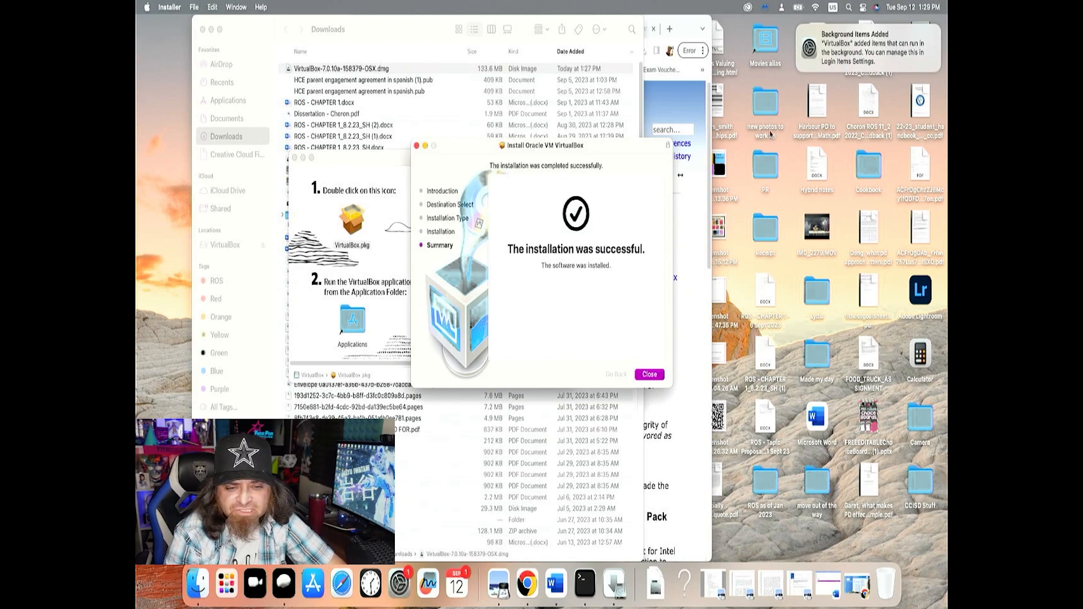
Close the finished Oracle VM VirtualBox installer and keep its package and disk image
{"action": "mouse_move", "coordinate": [831, 58]}
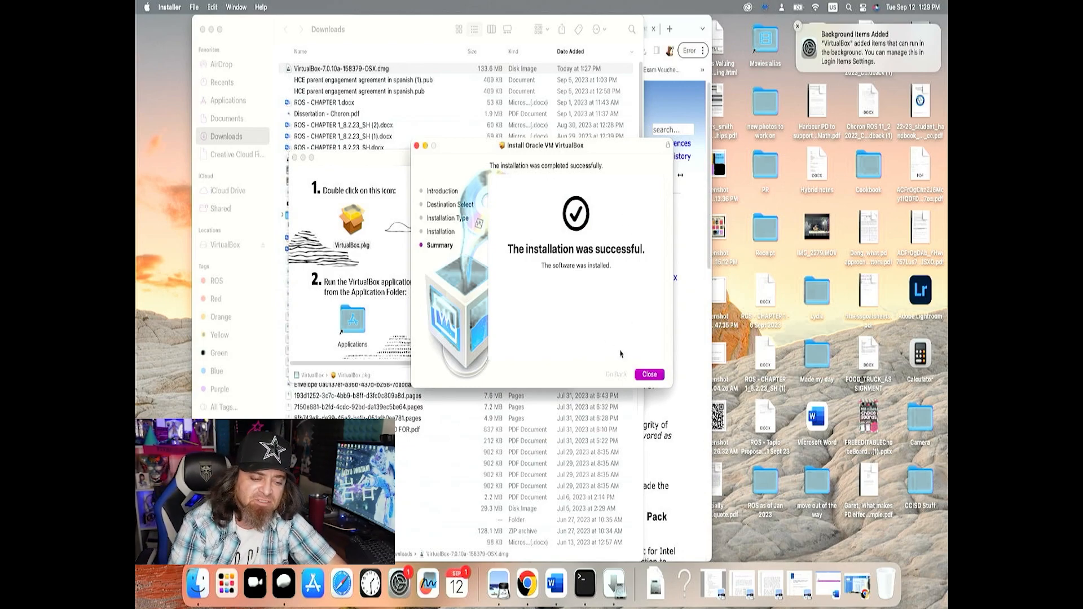
{"action": "left_click", "coordinate": [650, 376]}
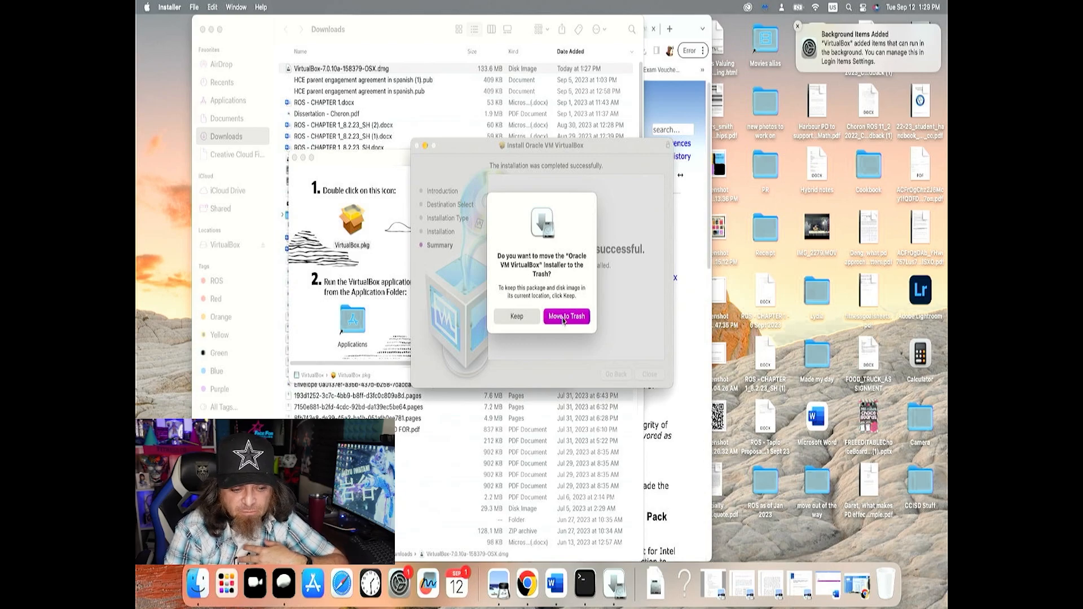
{"action": "left_click", "coordinate": [522, 317]}
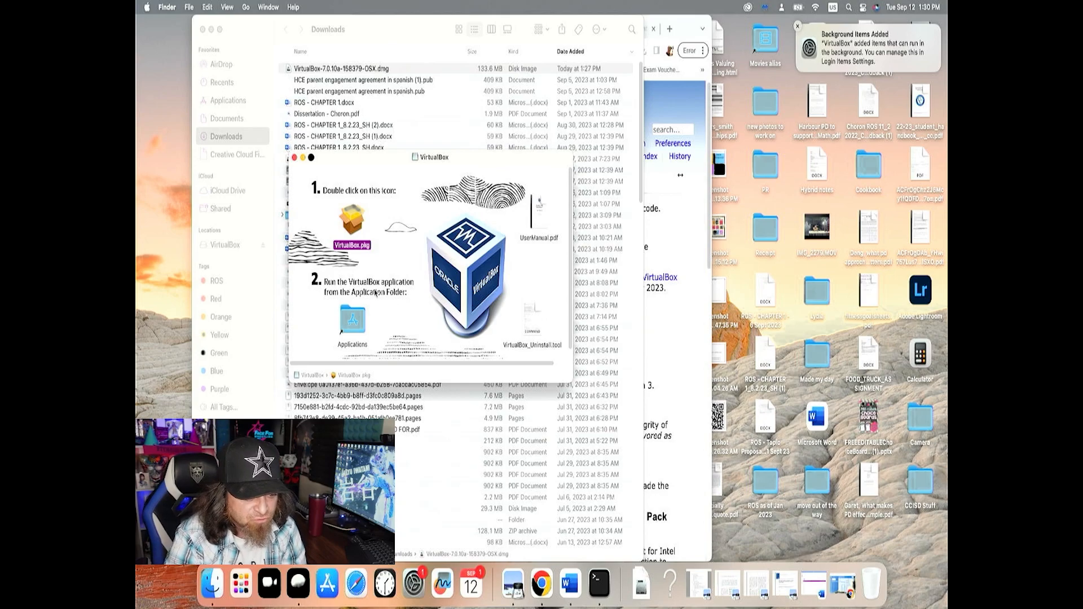
Open the Applications folder from the VirtualBox disk image, sort it by date modified and place VirtualBox on the desktop
{"action": "left_click", "coordinate": [356, 324]}
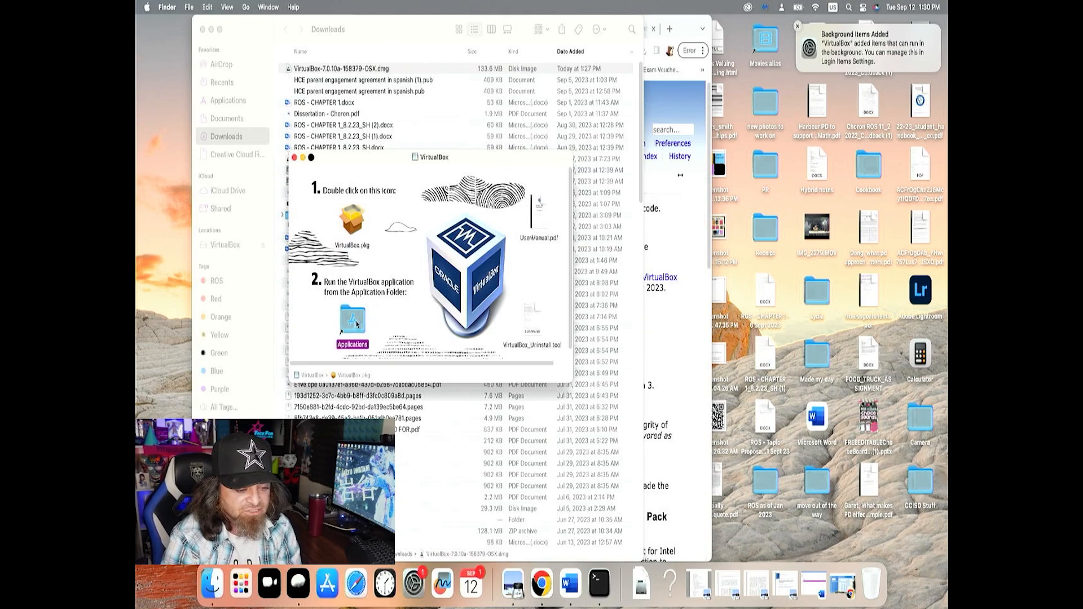
{"action": "double_click", "coordinate": [356, 324]}
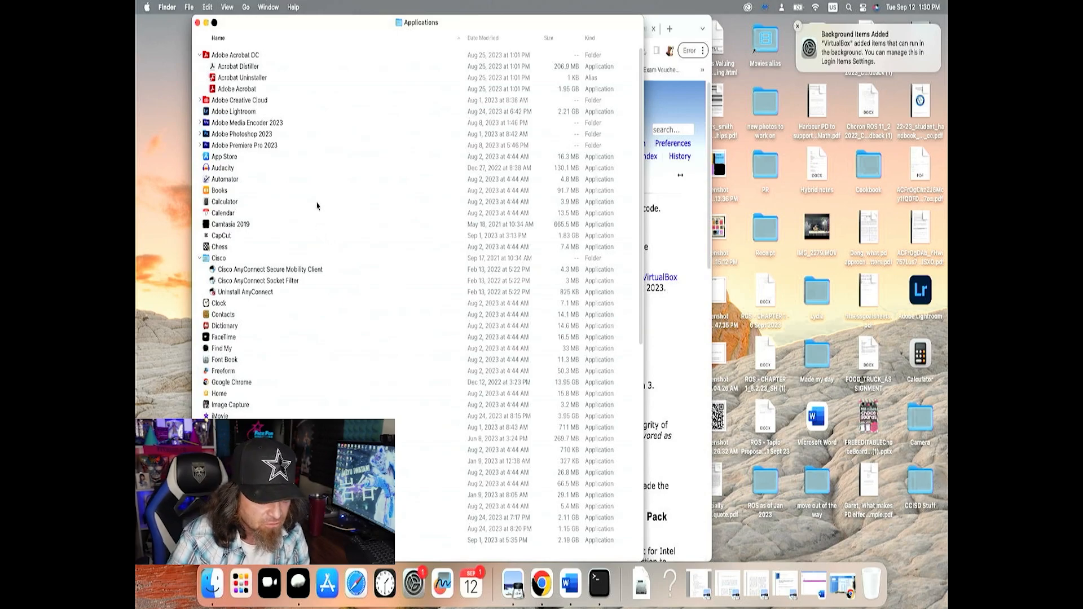
{"action": "left_click", "coordinate": [483, 38]}
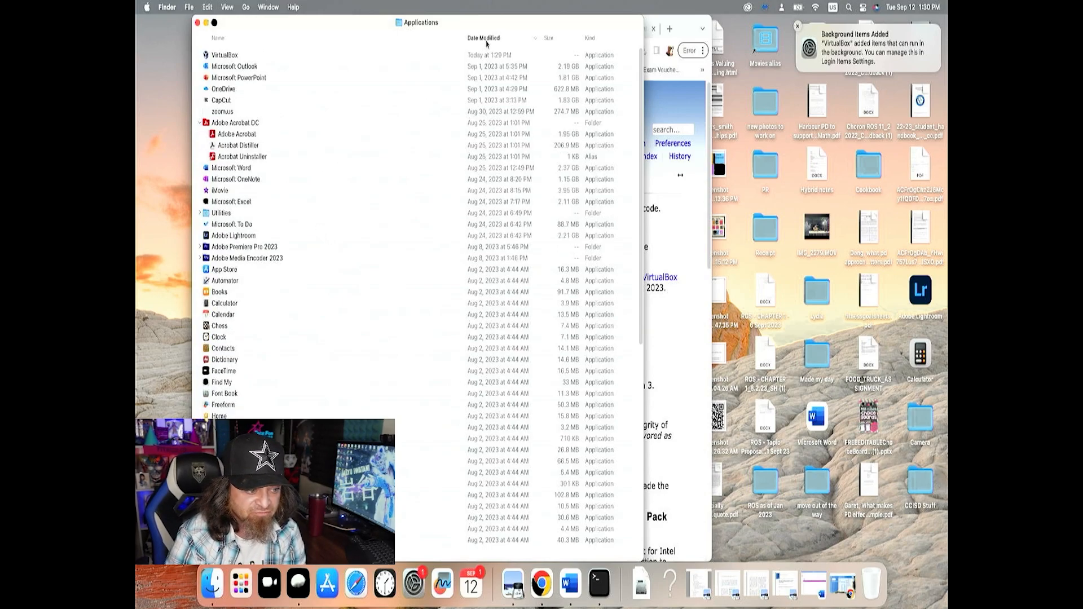
{"action": "left_click", "coordinate": [397, 54]}
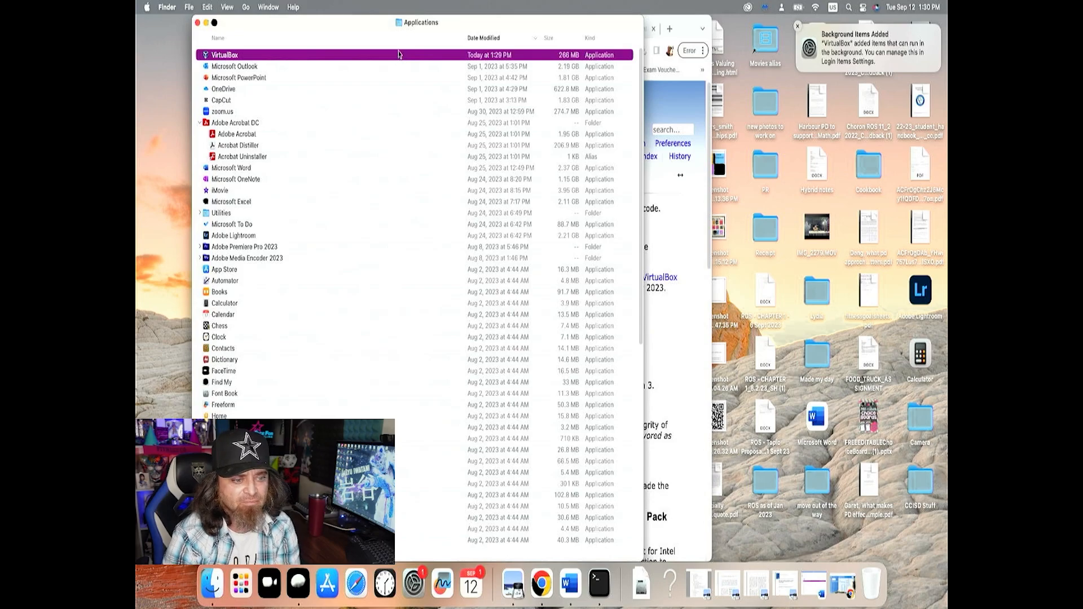
{"action": "left_click_drag", "start_coordinate": [393, 57], "coordinate": [175, 189]}
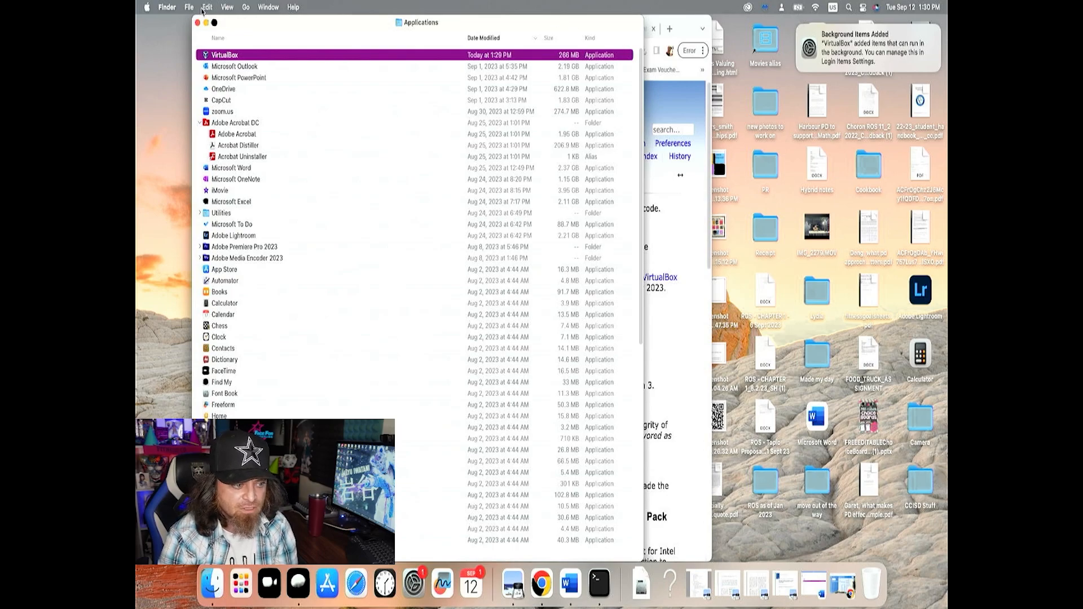
Minimise the Applications and Chrome windows and launch VirtualBox from the desktop
{"action": "left_click", "coordinate": [206, 23]}
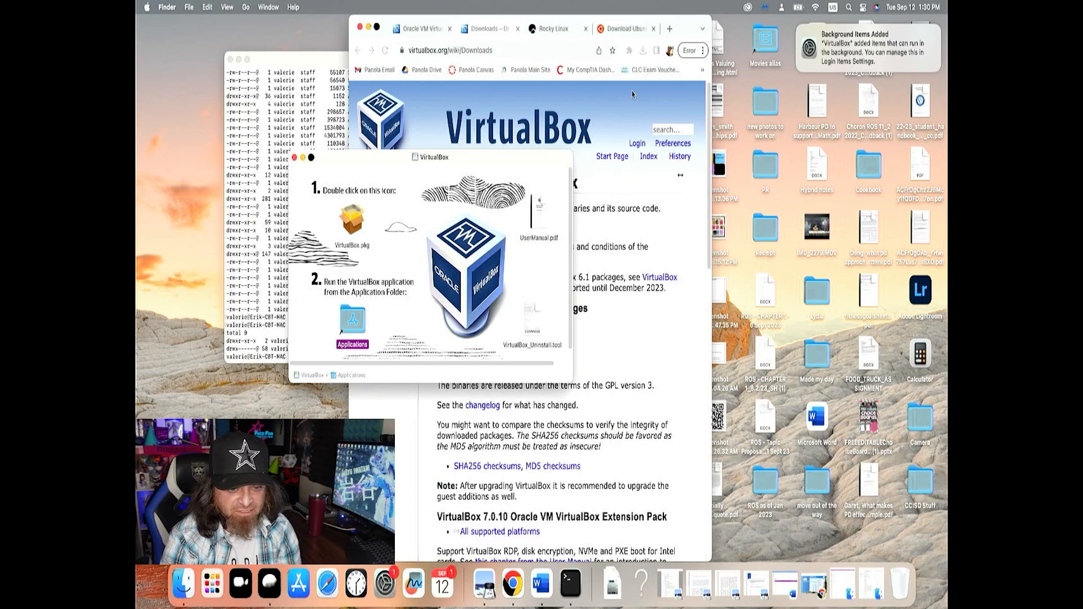
{"action": "left_click", "coordinate": [369, 27]}
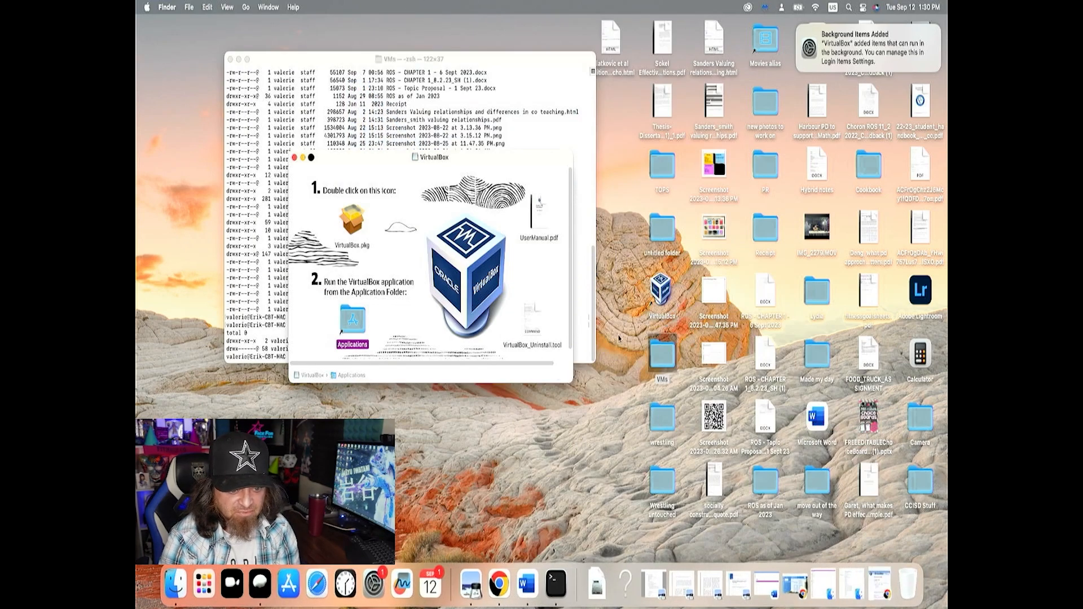
{"action": "left_click", "coordinate": [665, 299]}
{"action": "left_click", "coordinate": [666, 300]}
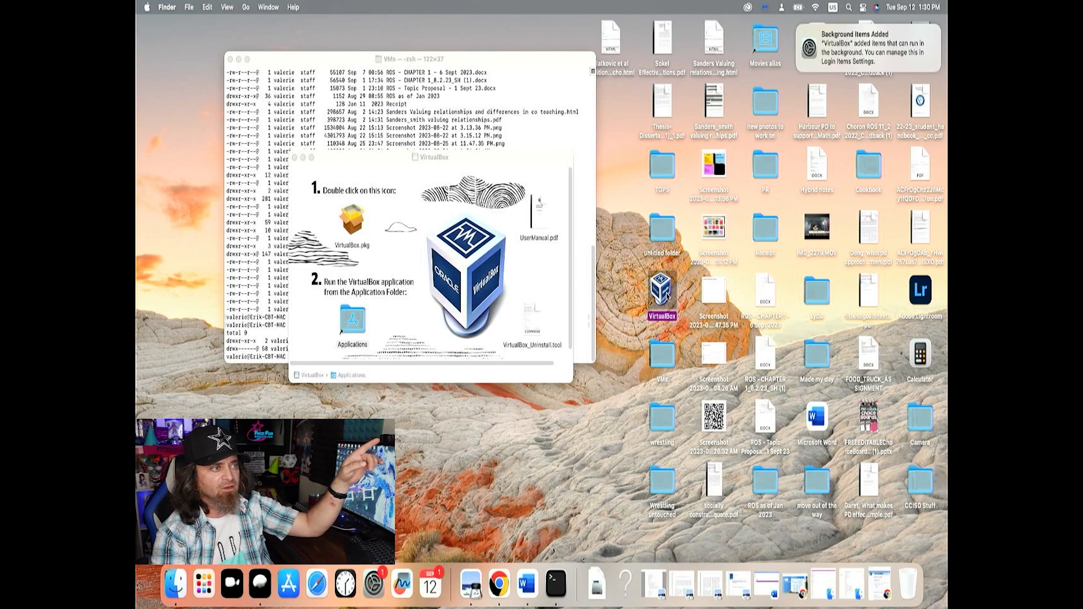
{"action": "double_click", "coordinate": [660, 297]}
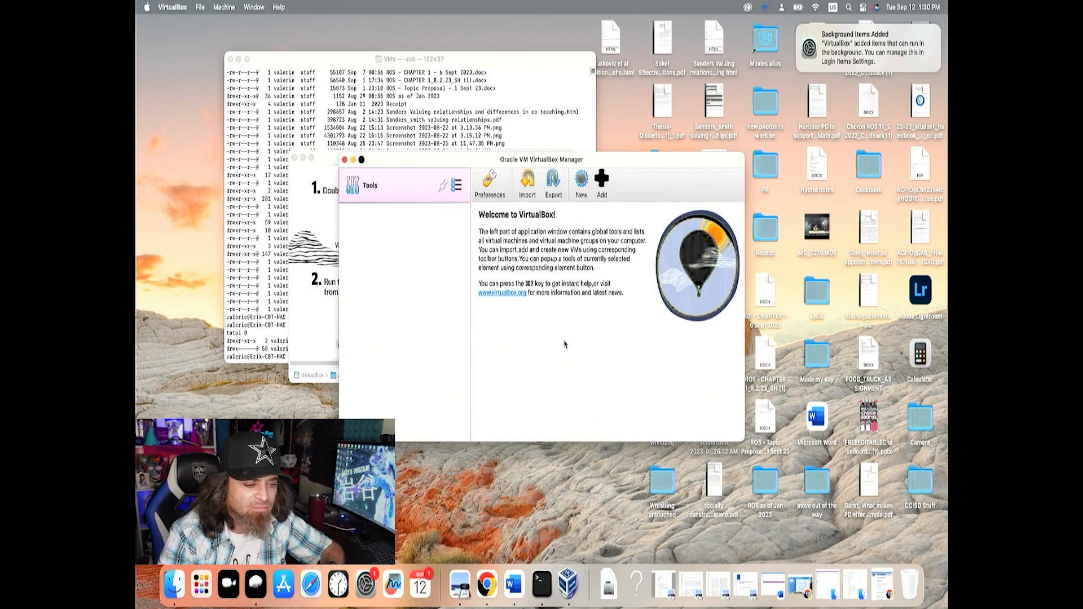
Open VirtualBox's Network tool, show the properties, review the host-only, NAT and cloud network types, and create a NAT network
{"action": "left_click", "coordinate": [457, 189]}
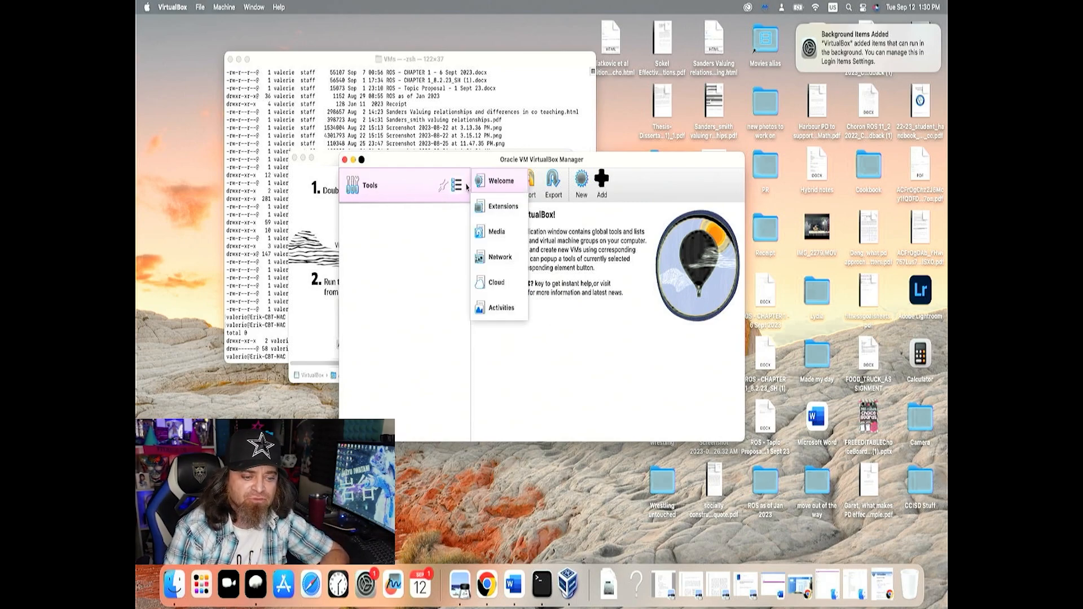
{"action": "left_click", "coordinate": [507, 259]}
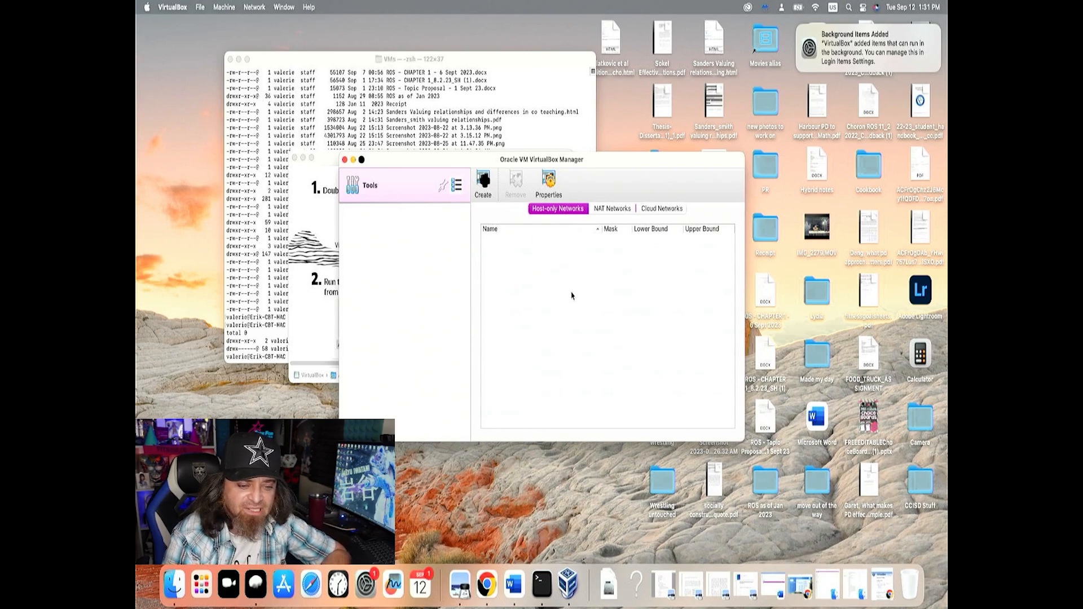
{"action": "left_click", "coordinate": [551, 190]}
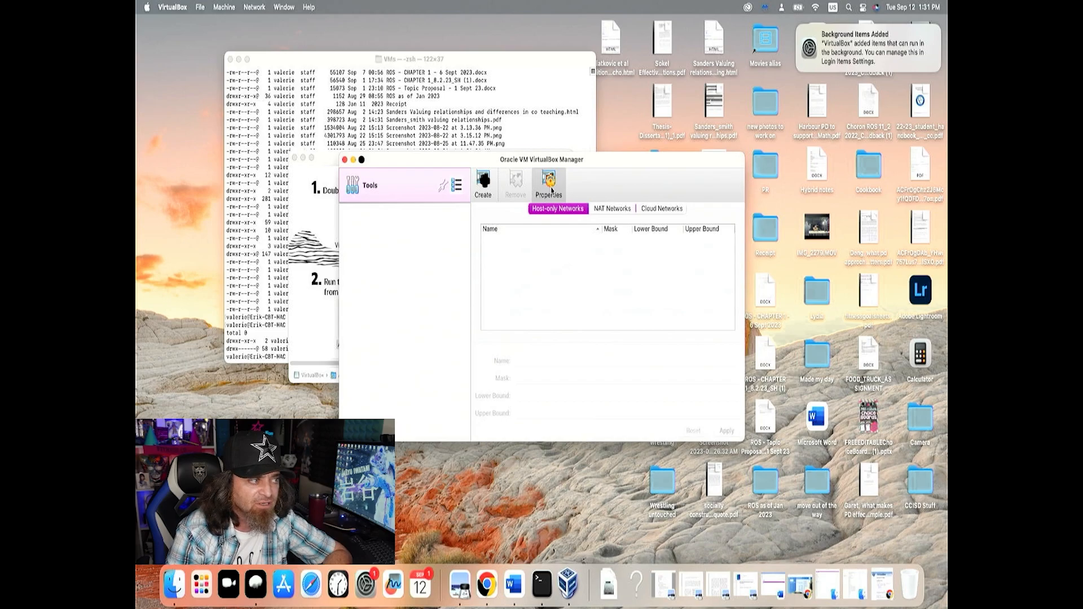
{"action": "left_click", "coordinate": [598, 211]}
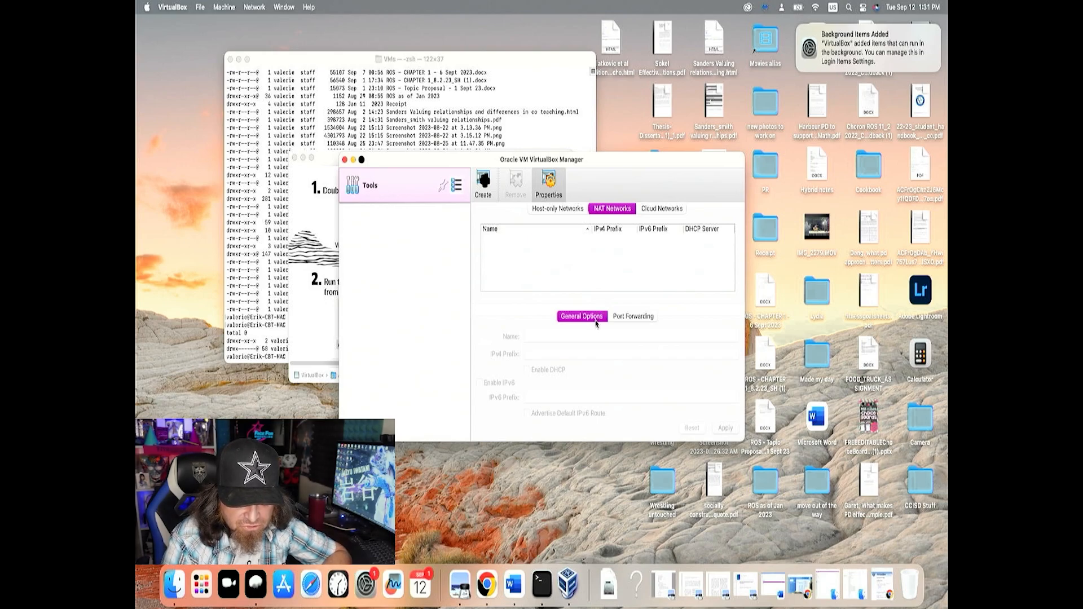
{"action": "left_click", "coordinate": [671, 209]}
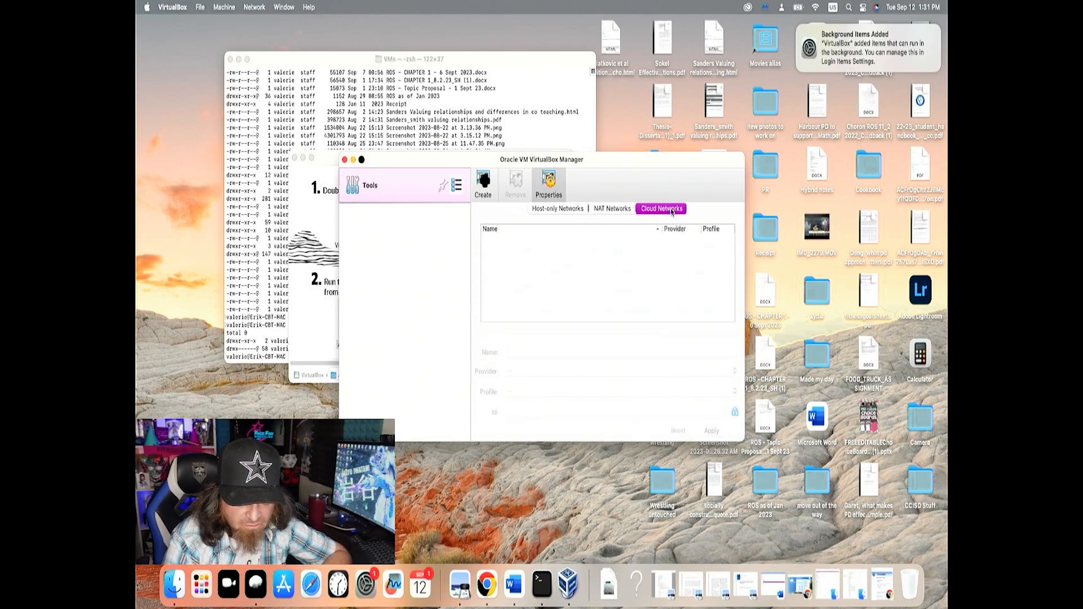
{"action": "left_click", "coordinate": [580, 210]}
{"action": "left_click", "coordinate": [607, 214]}
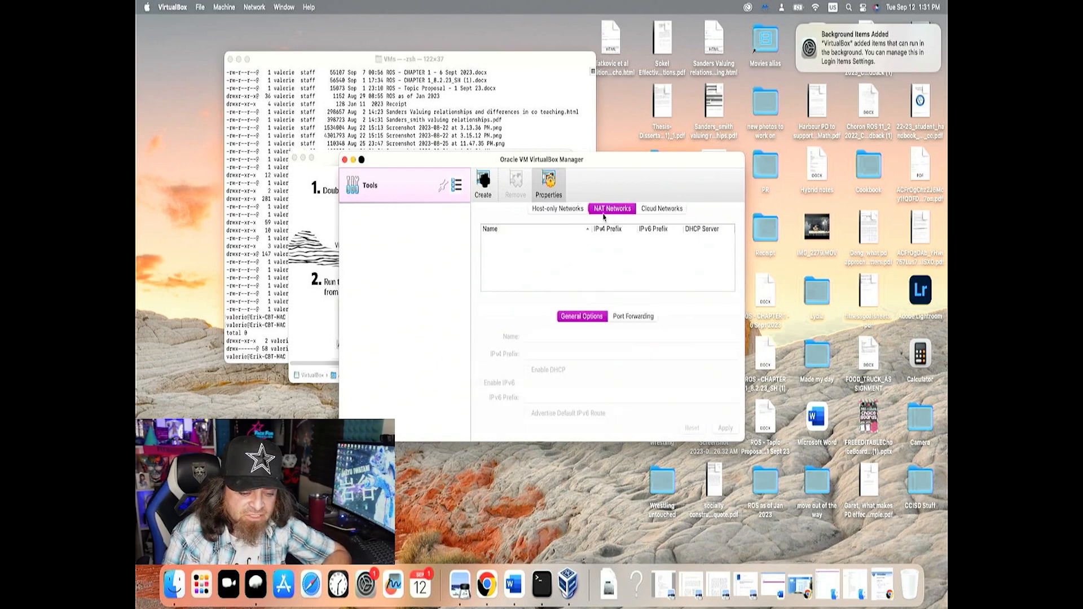
{"action": "left_click", "coordinate": [489, 191]}
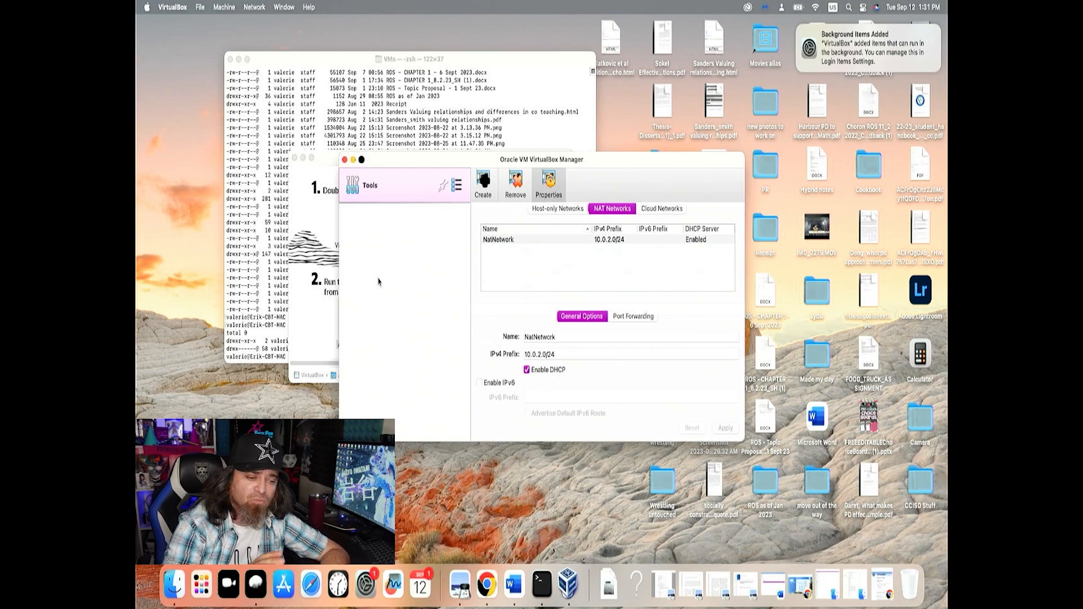
Run ifconfig in Terminal, highlight the en0 adapter's inet address line for comparison with the NAT network, and return to VirtualBox Manager
{"action": "left_click", "coordinate": [413, 139]}
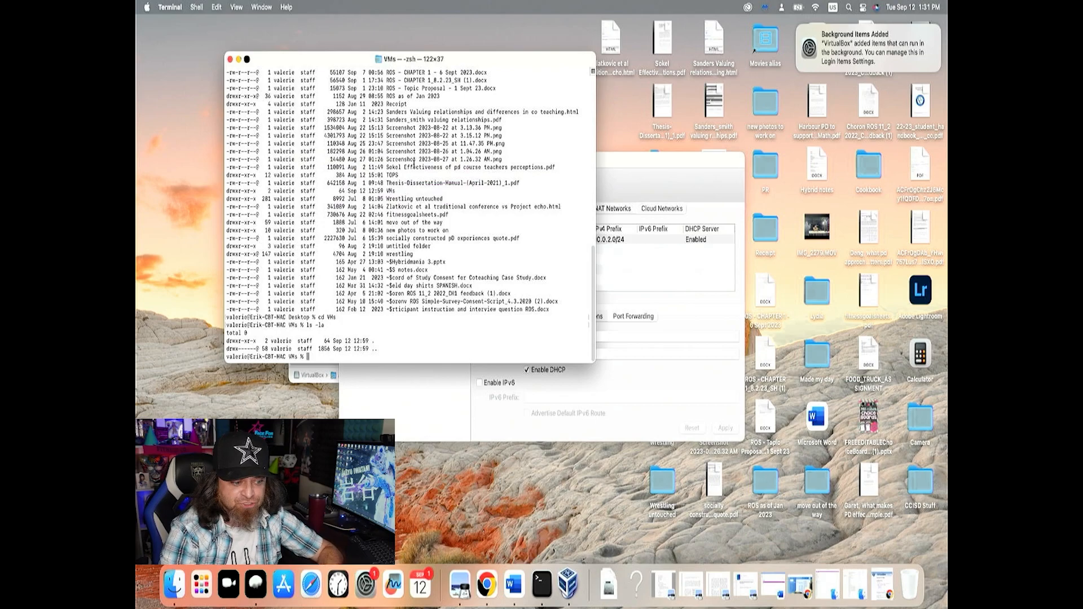
{"action": "type", "text": "ifconfig"}
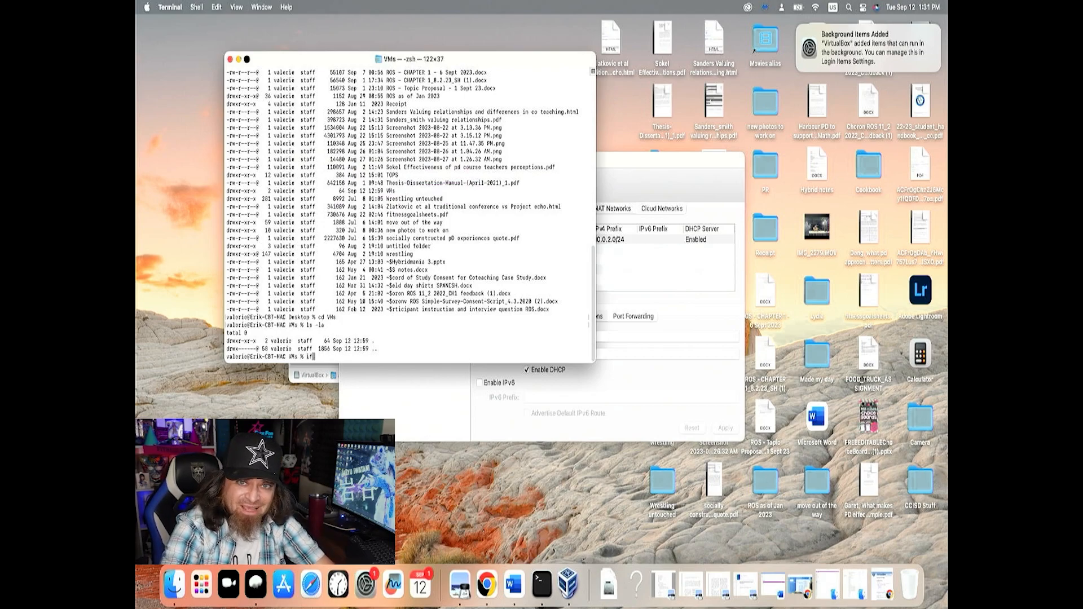
{"action": "key", "text": "Return"}
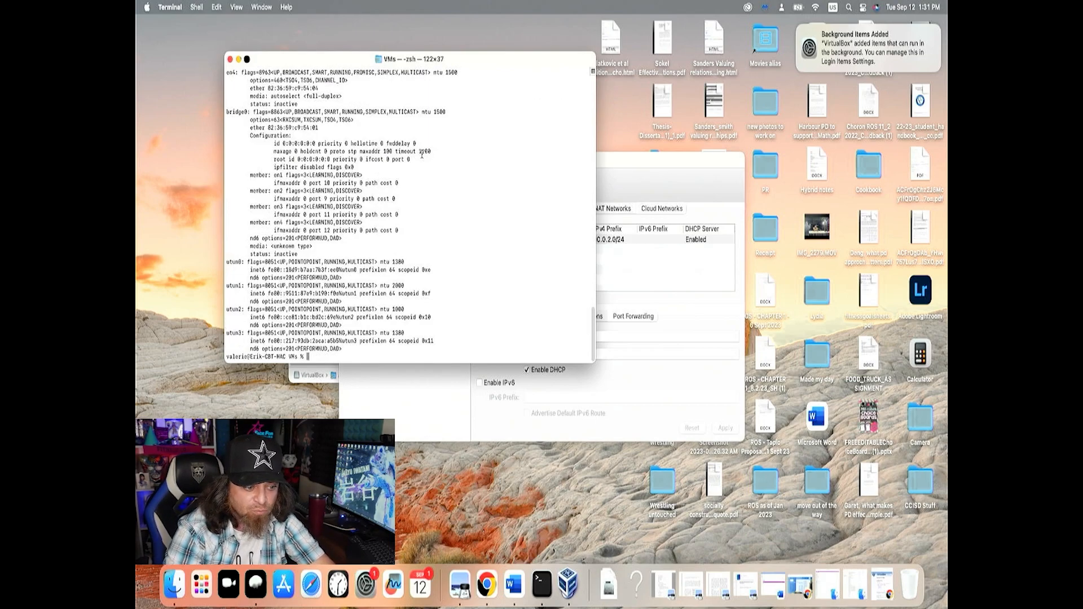
{"action": "scroll", "coordinate": [400, 281], "scroll_direction": "up", "scroll_amount": 3}
{"action": "scroll", "coordinate": [400, 280], "scroll_direction": "up", "scroll_amount": 10}
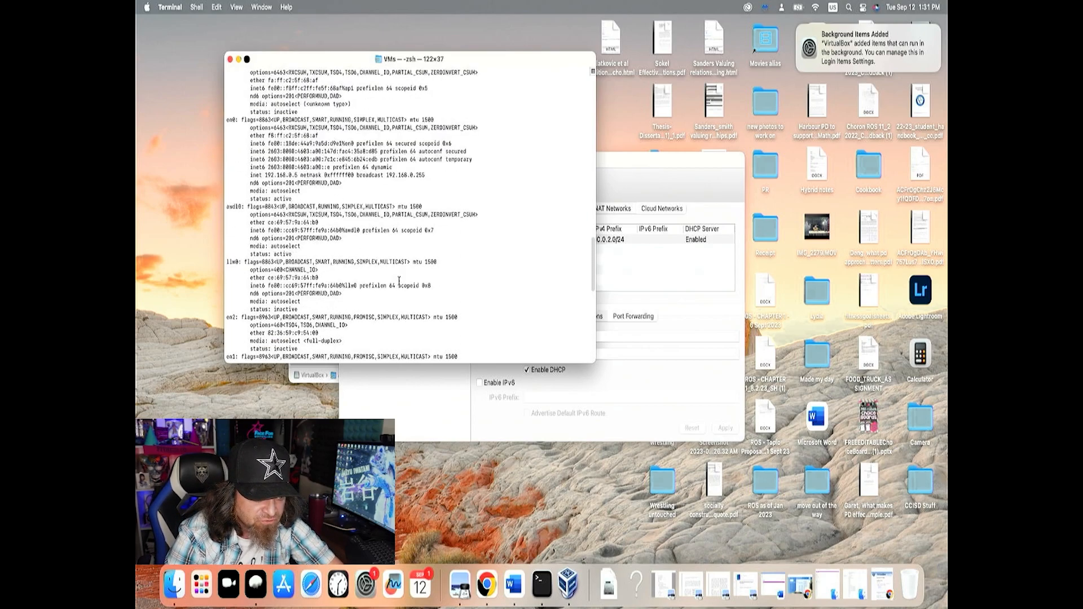
{"action": "scroll", "coordinate": [399, 281], "scroll_direction": "up", "scroll_amount": 3}
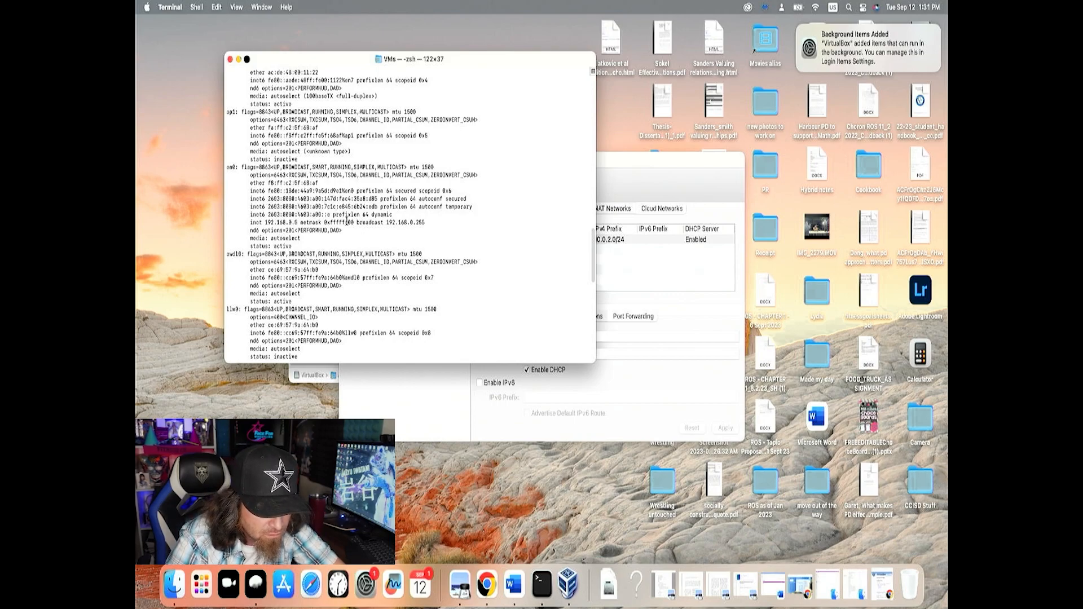
{"action": "left_click_drag", "start_coordinate": [332, 226], "coordinate": [245, 222]}
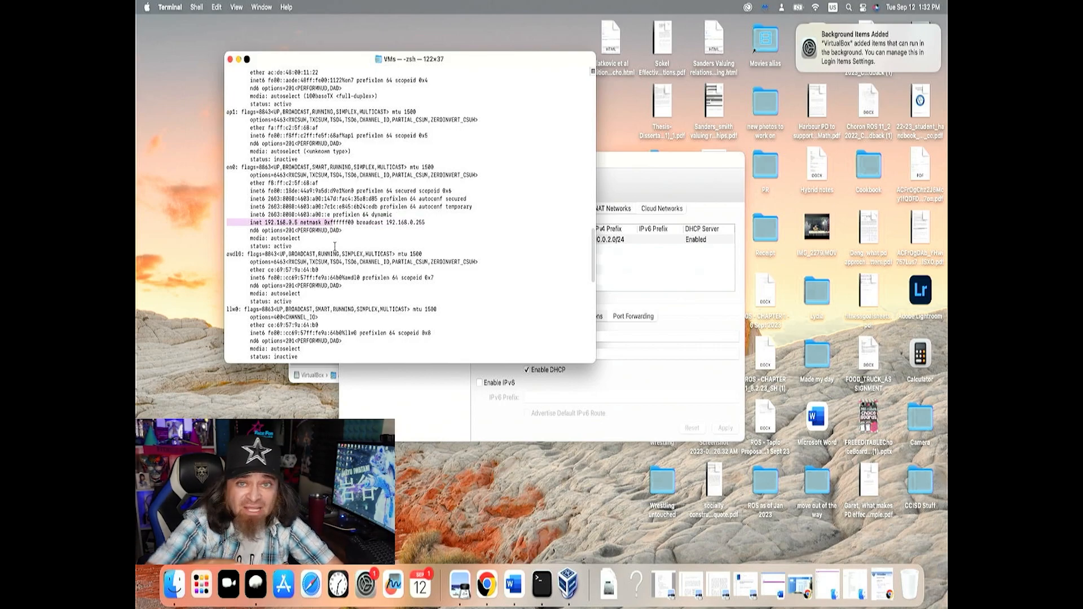
{"action": "left_click", "coordinate": [626, 190]}
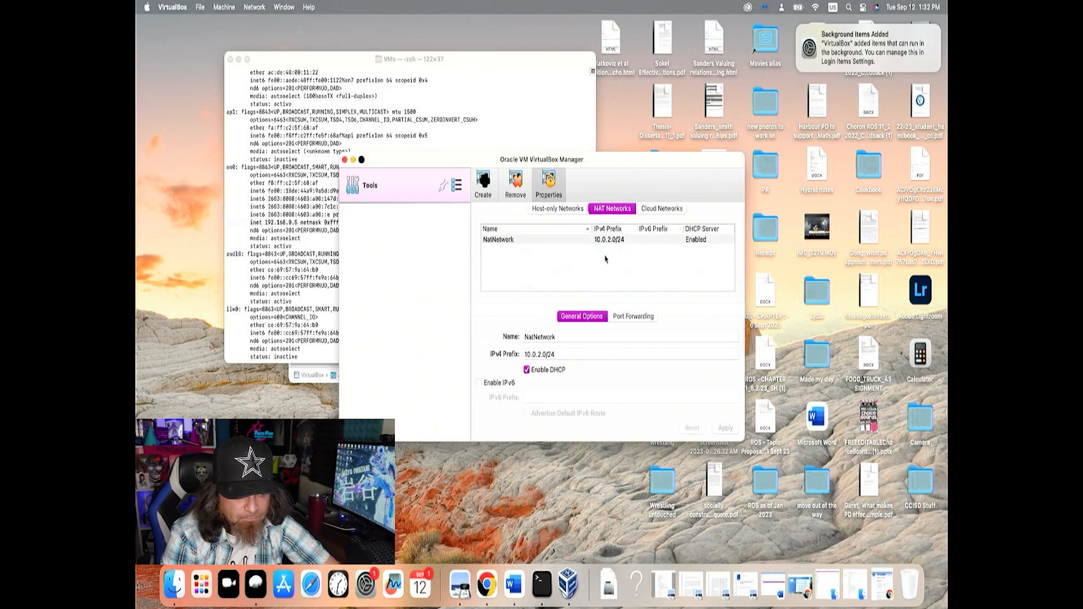
Switch to Chrome, minimise the Gmail window and bring up the window with the VirtualBox downloads page
{"action": "left_click", "coordinate": [484, 589]}
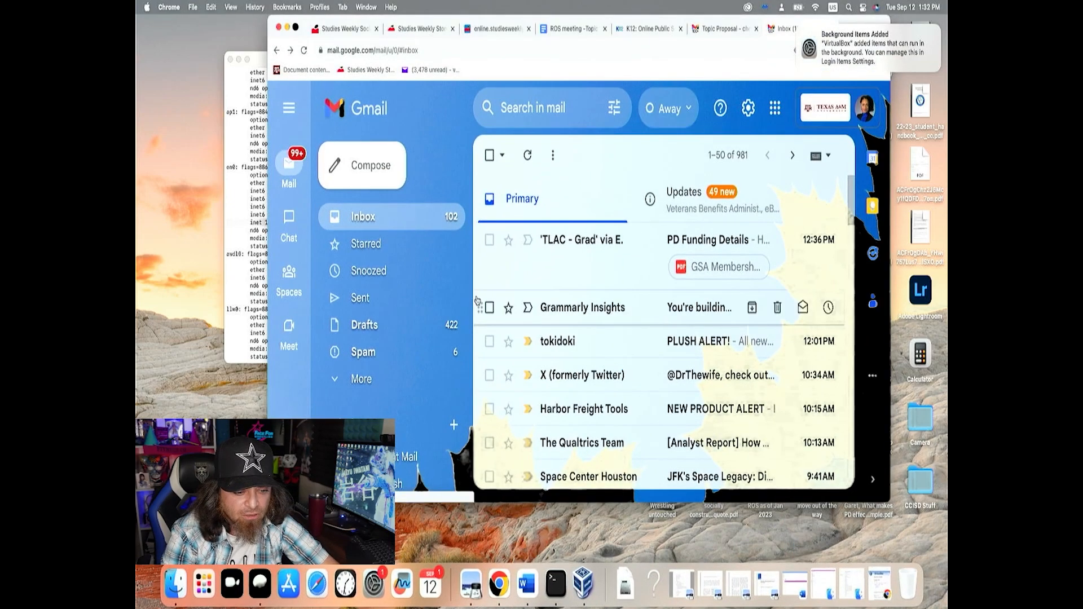
{"action": "left_click", "coordinate": [287, 27]}
{"action": "right_click", "coordinate": [495, 594]}
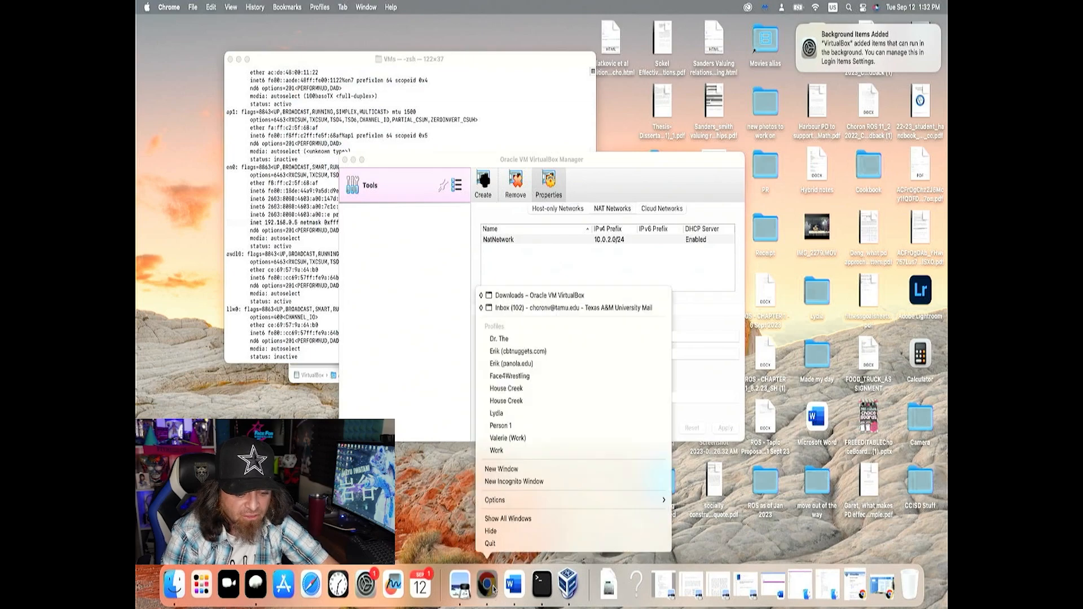
{"action": "left_click", "coordinate": [497, 296]}
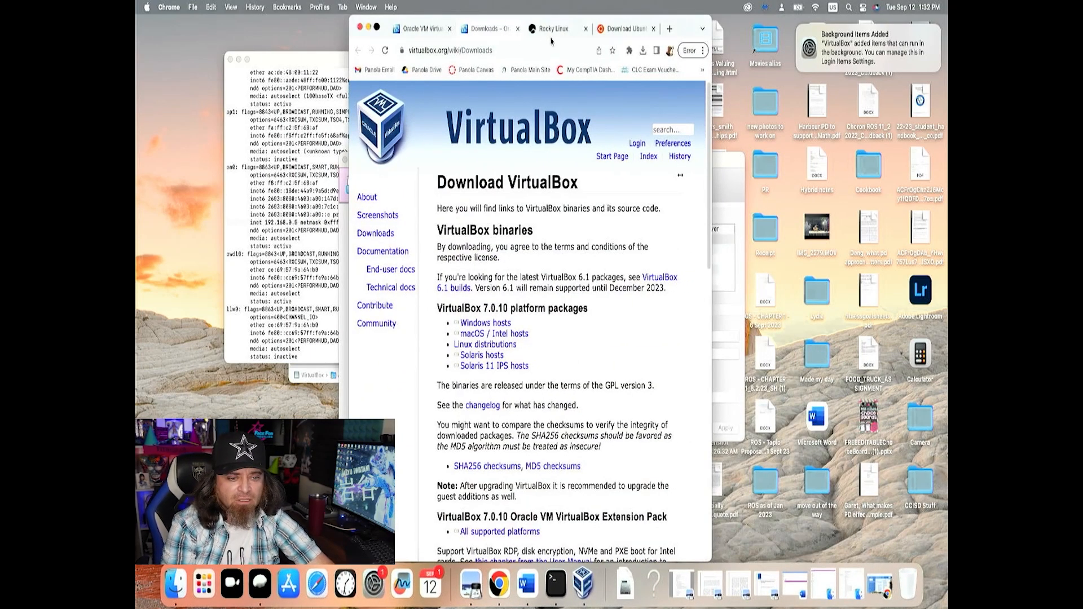
Go to Rocky Linux's download page and download the Rocky 9 Minimal ISO for the x86_64 architecture
{"action": "left_click", "coordinate": [552, 31]}
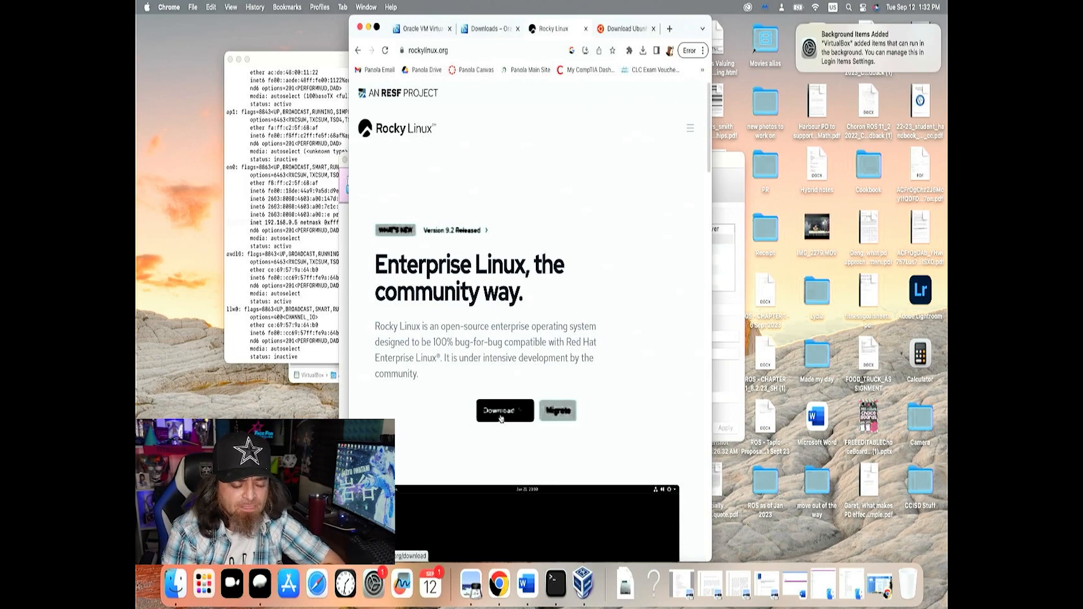
{"action": "left_click", "coordinate": [501, 418]}
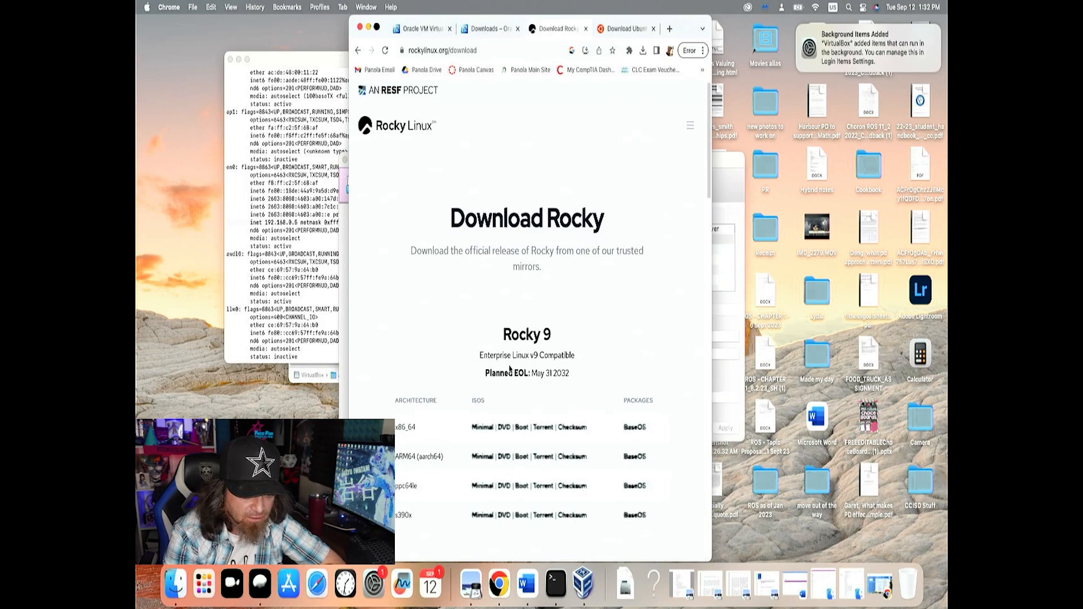
{"action": "scroll", "coordinate": [509, 372], "scroll_direction": "down", "scroll_amount": 3}
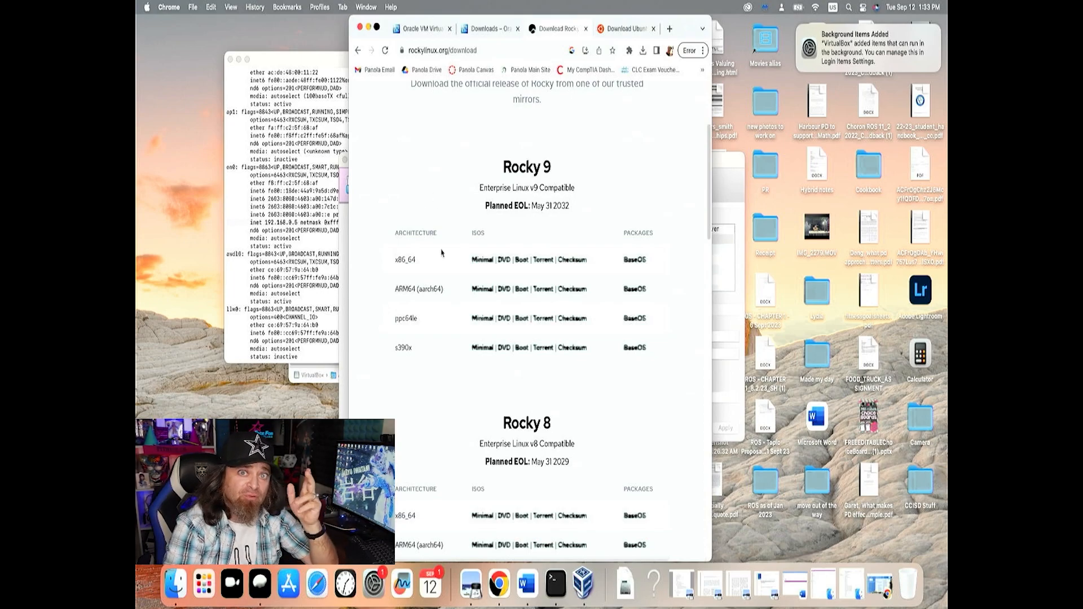
{"action": "left_click_drag", "start_coordinate": [423, 263], "coordinate": [393, 264]}
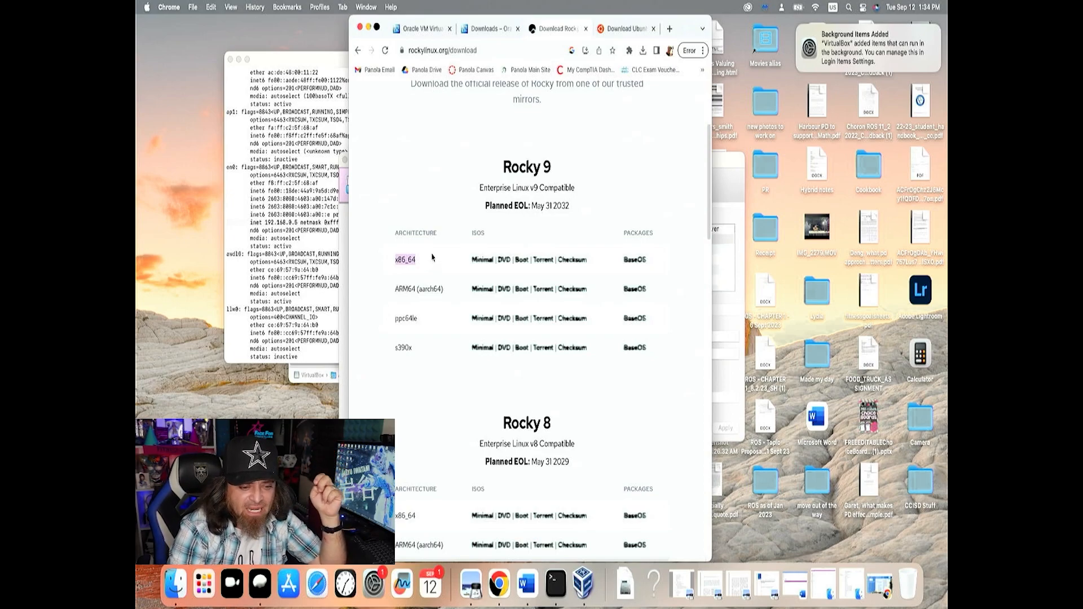
{"action": "left_click", "coordinate": [481, 261]}
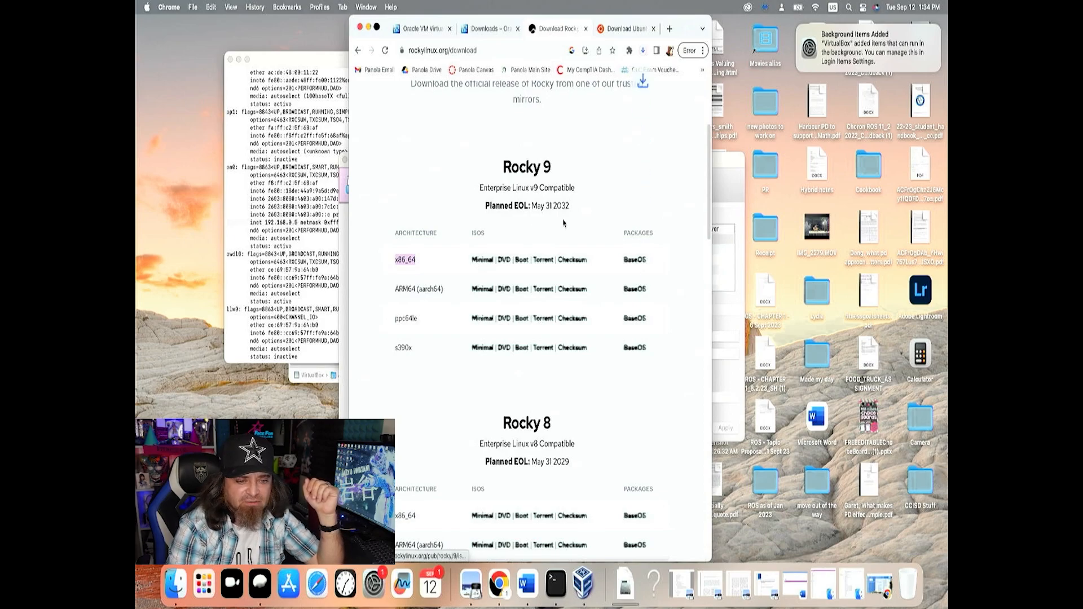
Reveal the downloaded Rocky-9.2-x86_64-minimal.iso in the Downloads folder and copy the file
{"action": "left_click", "coordinate": [644, 52]}
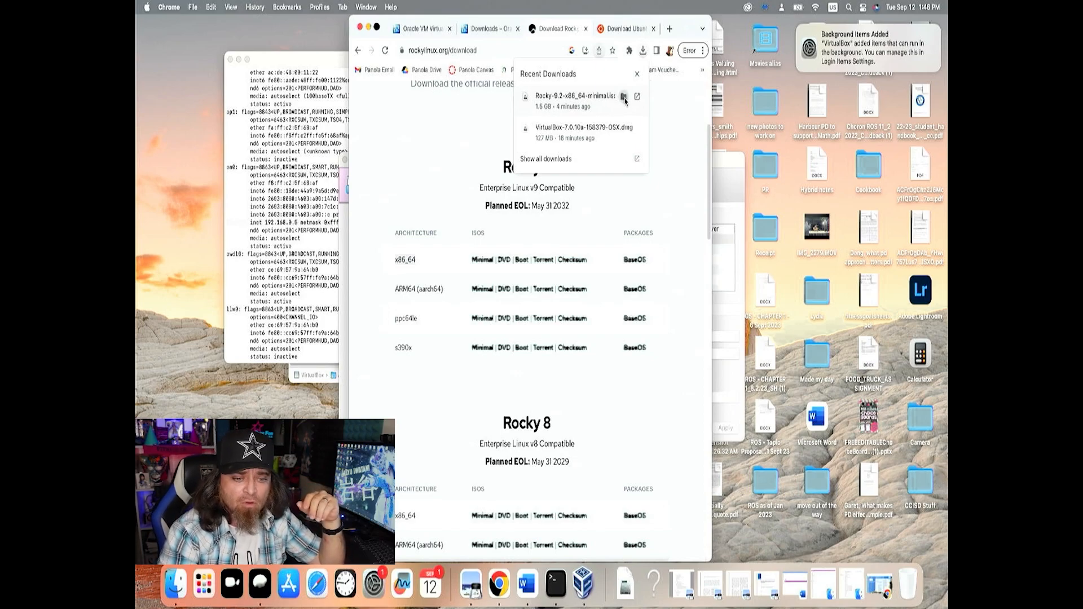
{"action": "left_click", "coordinate": [623, 97]}
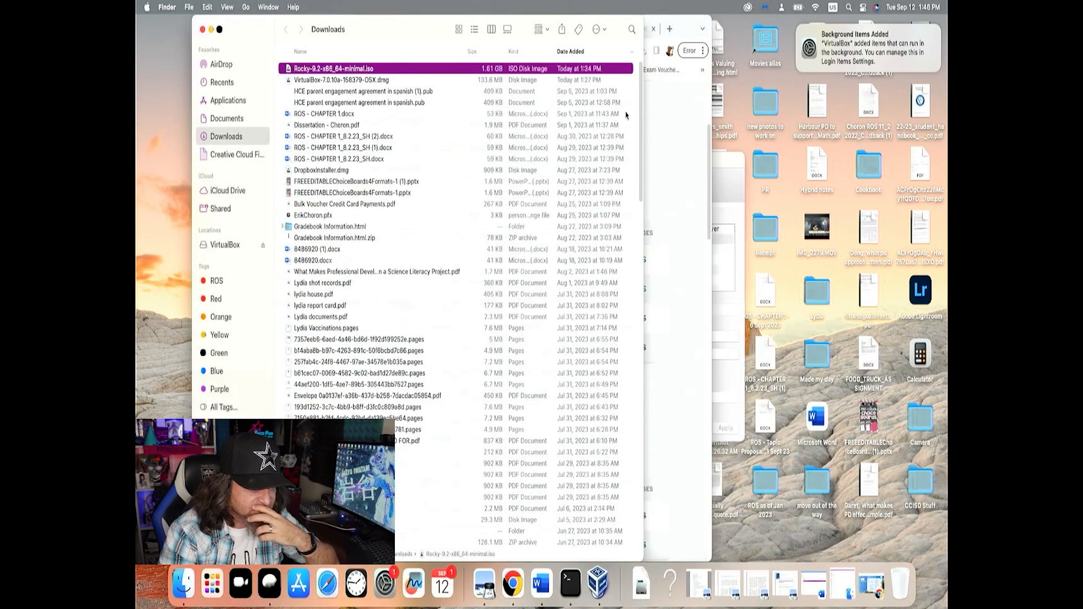
{"action": "right_click", "coordinate": [370, 72]}
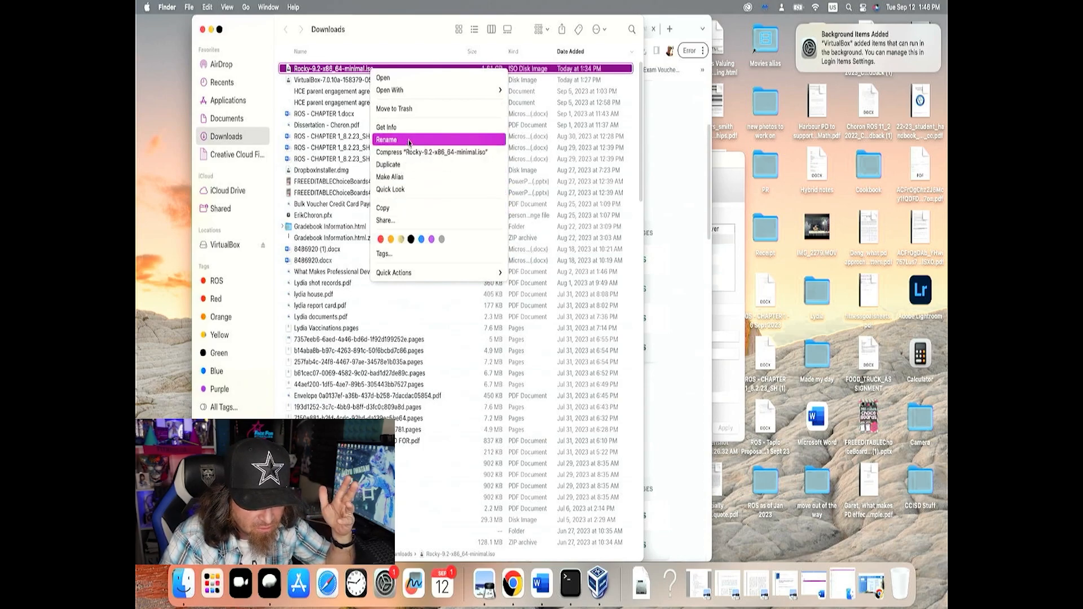
{"action": "mouse_move", "coordinate": [402, 276]}
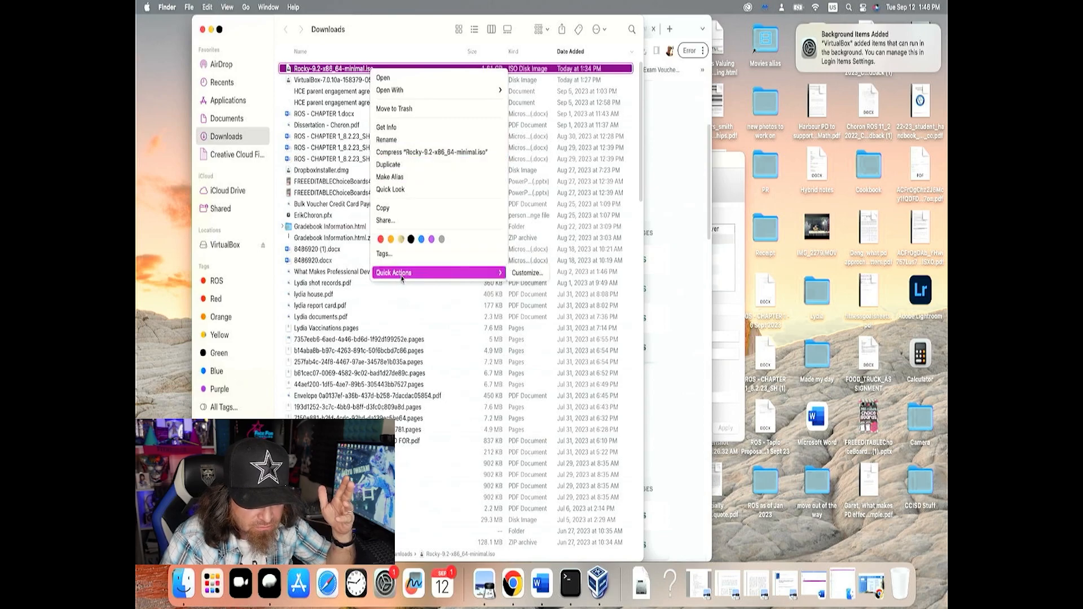
{"action": "left_click", "coordinate": [402, 210]}
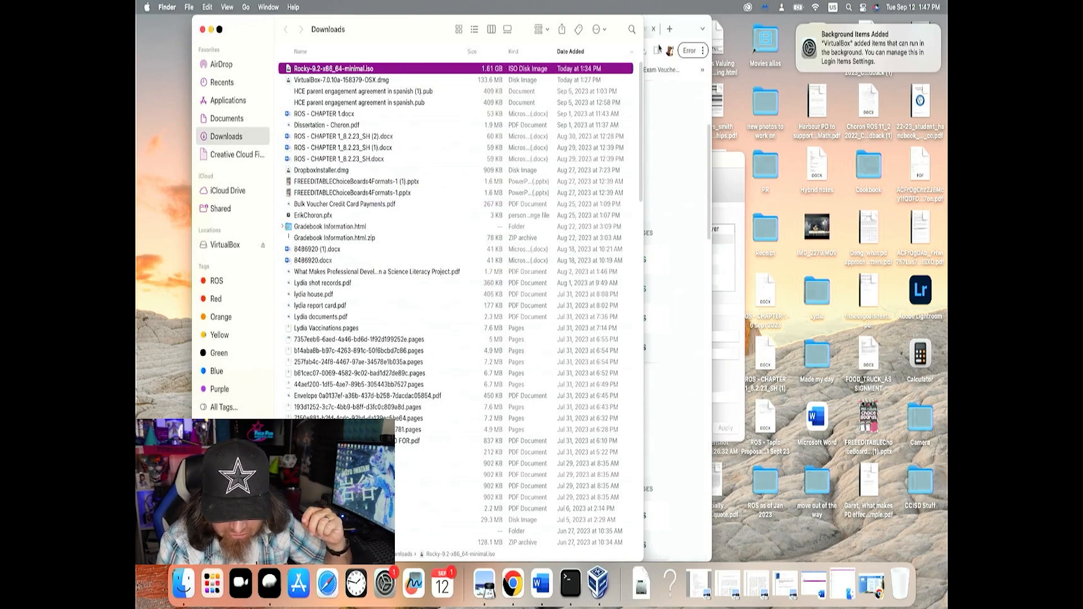
Clear the Chrome and VirtualBox windows out of the way and paste the Rocky ISO into the desktop's VMs folder
{"action": "left_click_drag", "start_coordinate": [443, 30], "coordinate": [395, 33]}
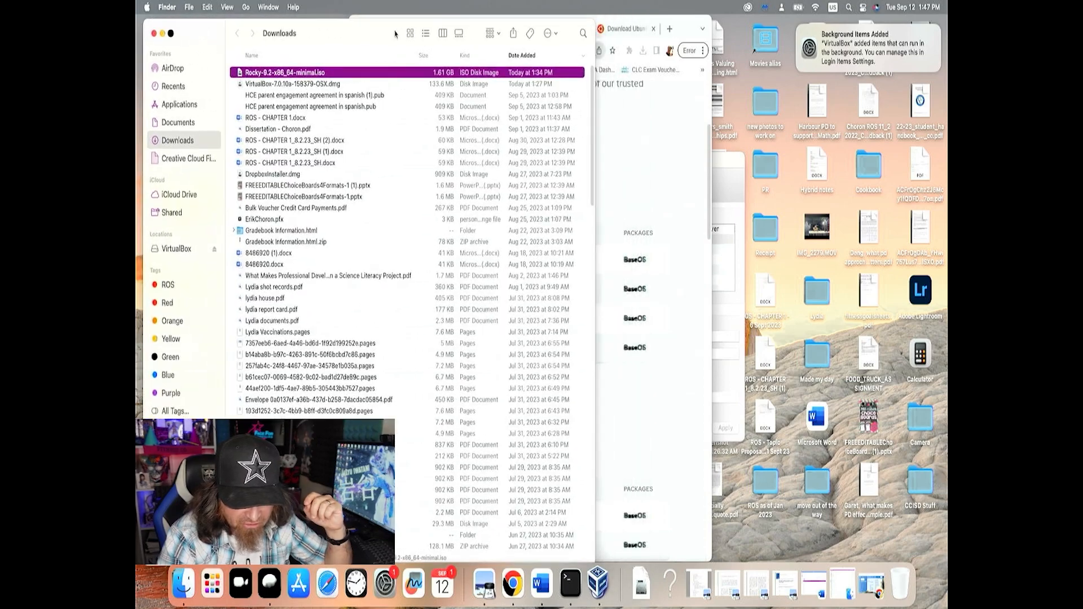
{"action": "left_click", "coordinate": [643, 176]}
{"action": "left_click", "coordinate": [367, 28]}
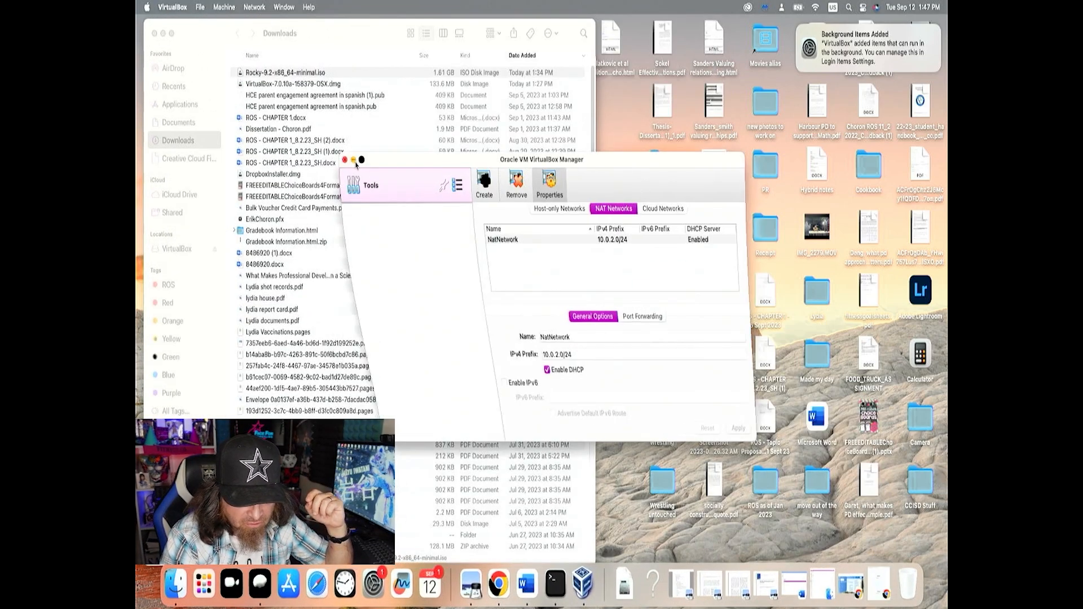
{"action": "left_click", "coordinate": [353, 160]}
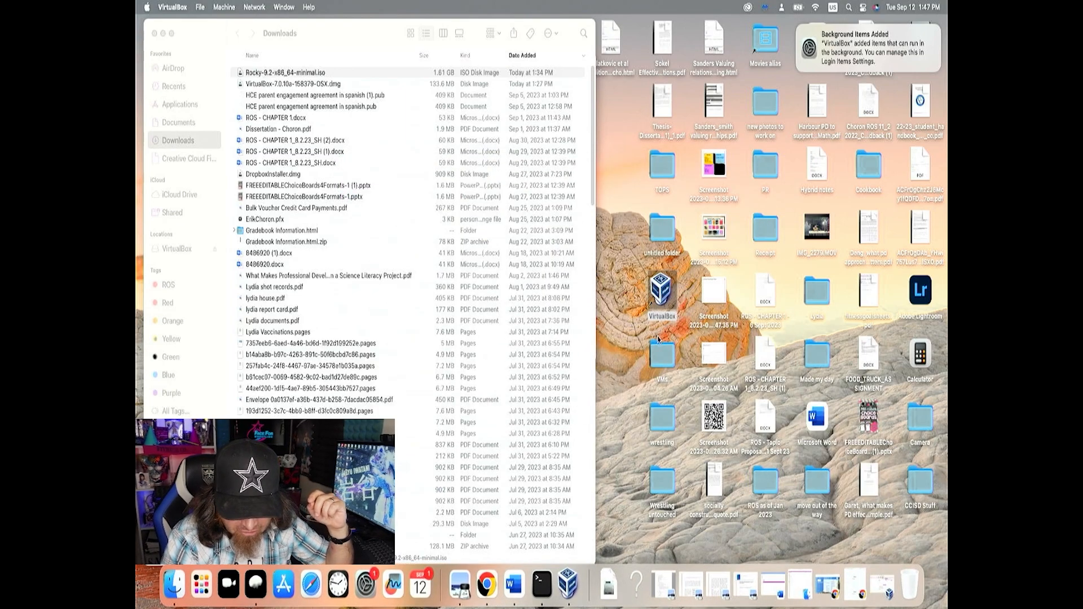
{"action": "double_click", "coordinate": [662, 358]}
{"action": "right_click", "coordinate": [568, 245]}
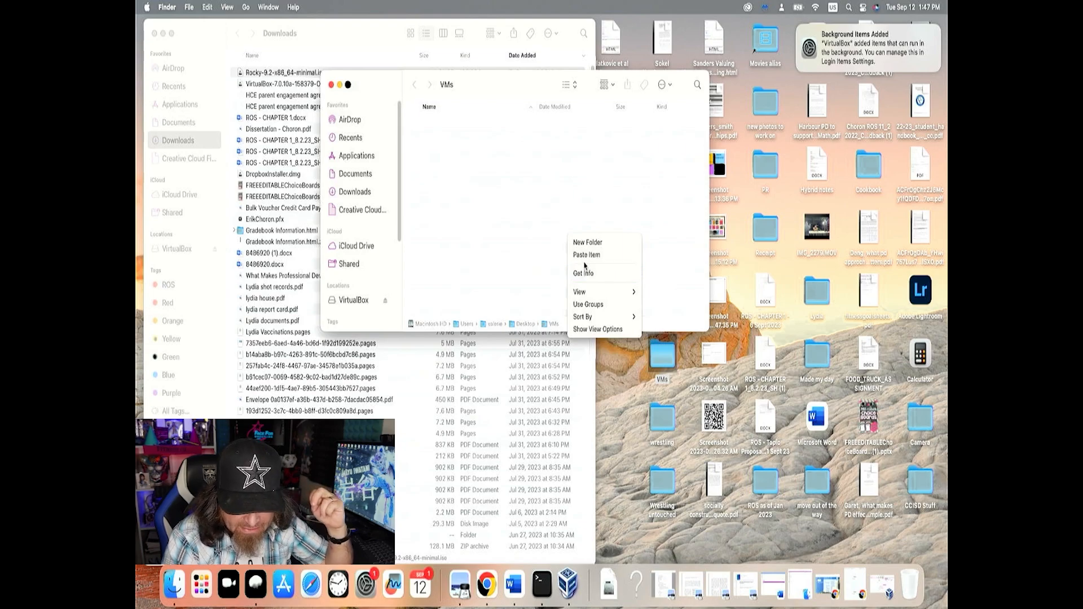
{"action": "left_click", "coordinate": [584, 256]}
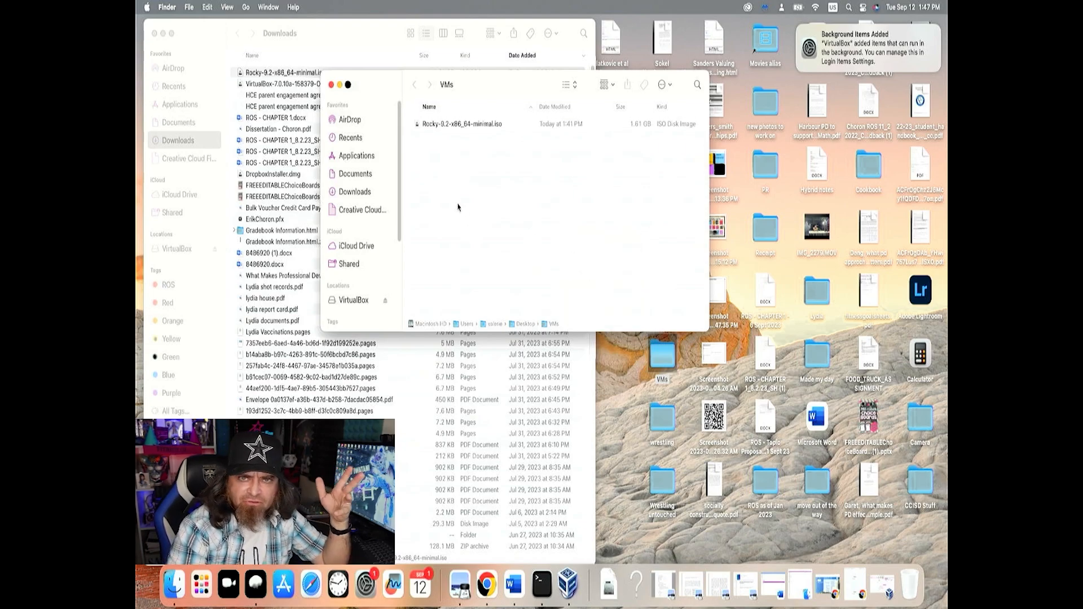
Move the Rocky ISO and VirtualBox disk image in Downloads to the Trash, and switch back to VirtualBox Manager
{"action": "left_click", "coordinate": [305, 73]}
{"action": "left_click", "coordinate": [306, 73]}
{"action": "left_click", "coordinate": [339, 75]}
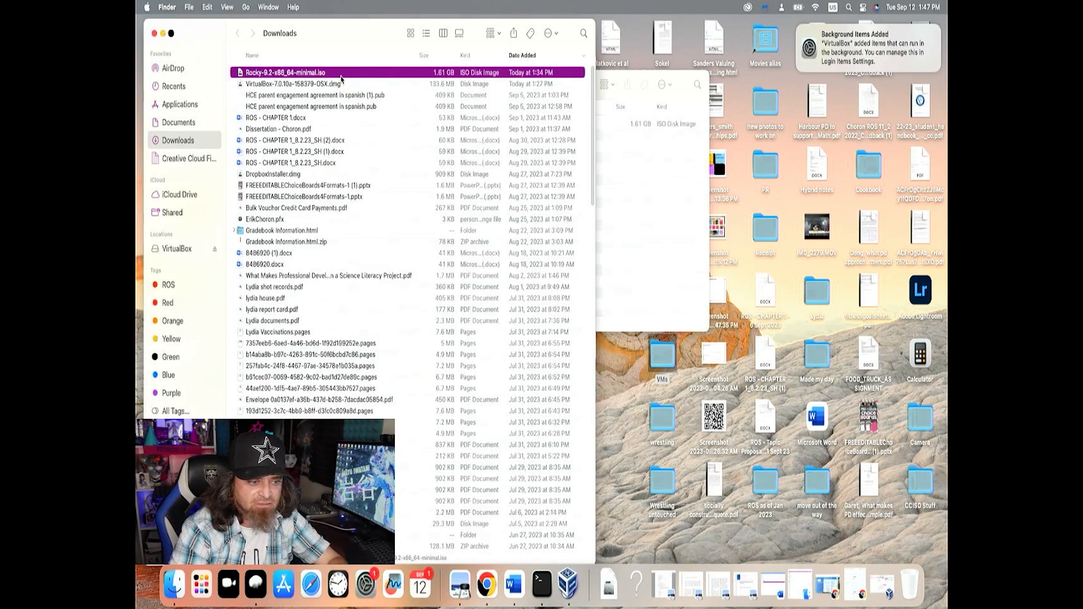
{"action": "left_click", "coordinate": [341, 84], "text": "shift"}
{"action": "right_click", "coordinate": [341, 84]}
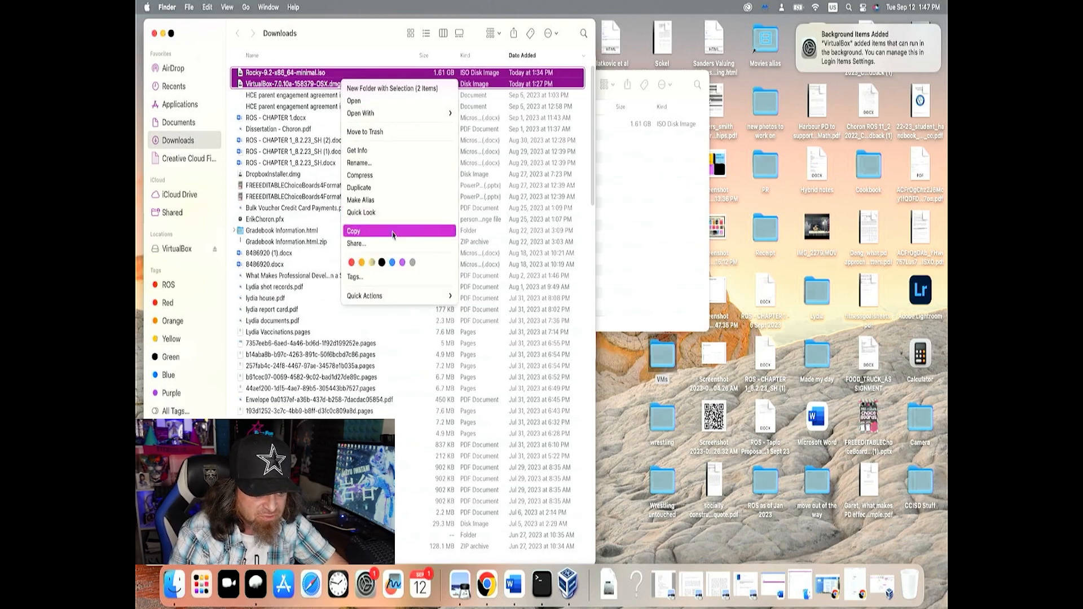
{"action": "left_click", "coordinate": [387, 133]}
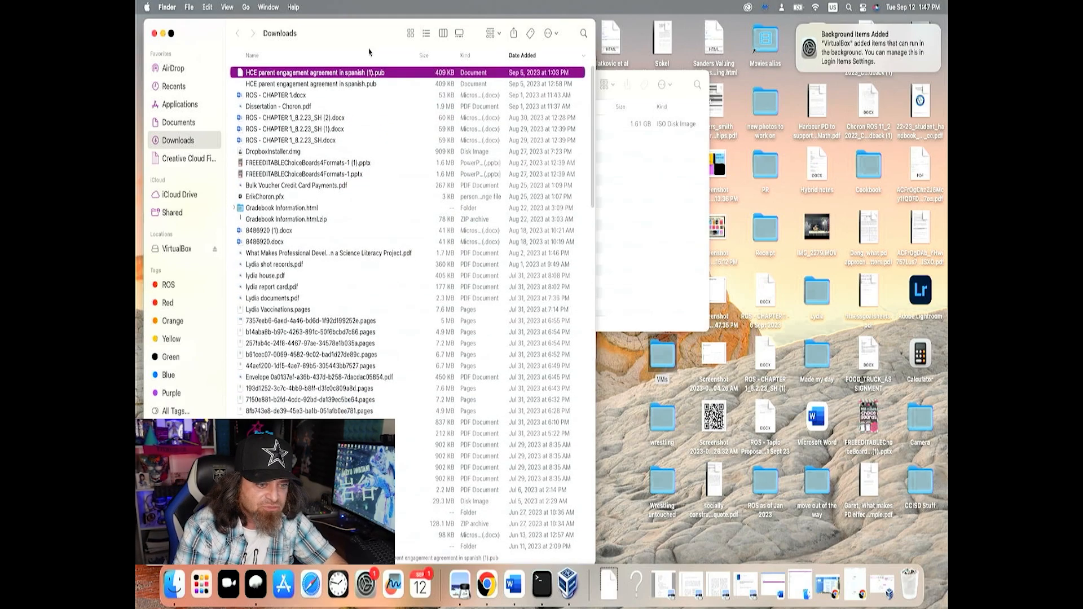
{"action": "left_click", "coordinate": [163, 34]}
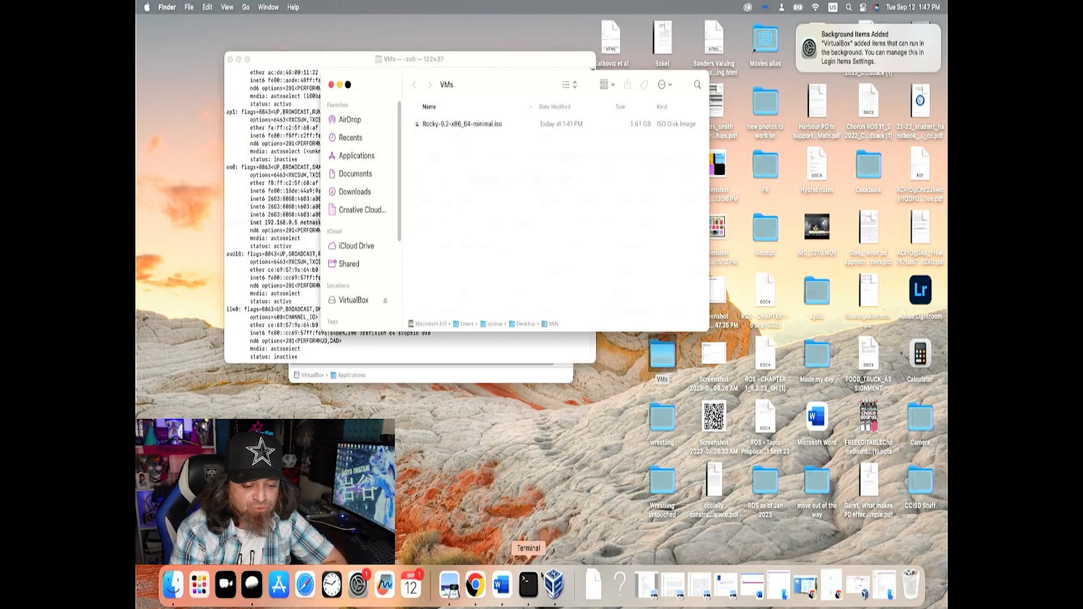
{"action": "left_click", "coordinate": [554, 585]}
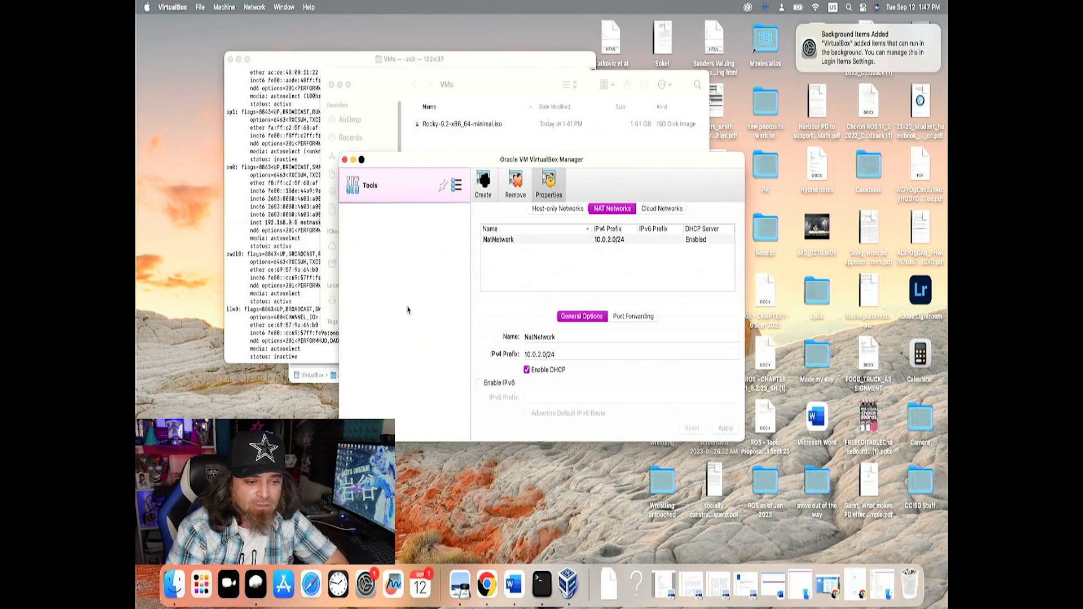
{"action": "left_click", "coordinate": [481, 191]}
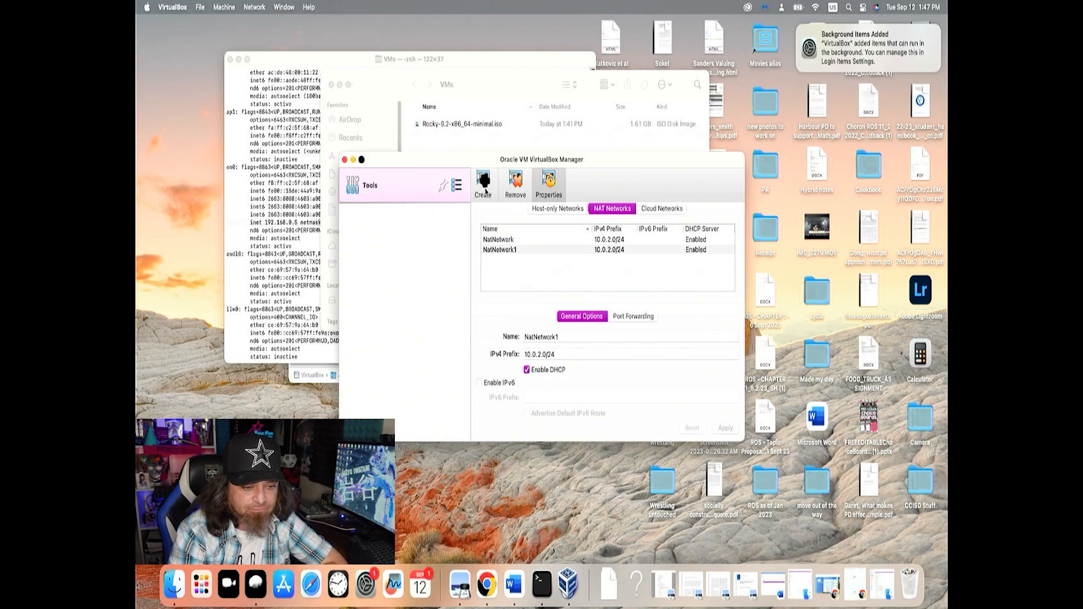
{"action": "left_click", "coordinate": [484, 186]}
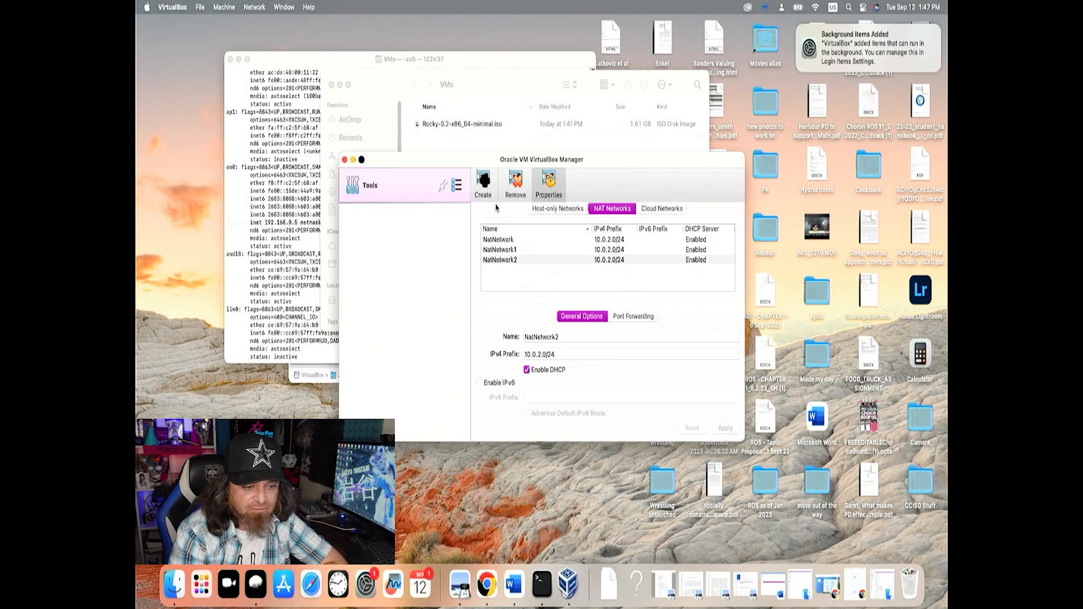
{"action": "left_click", "coordinate": [517, 249]}
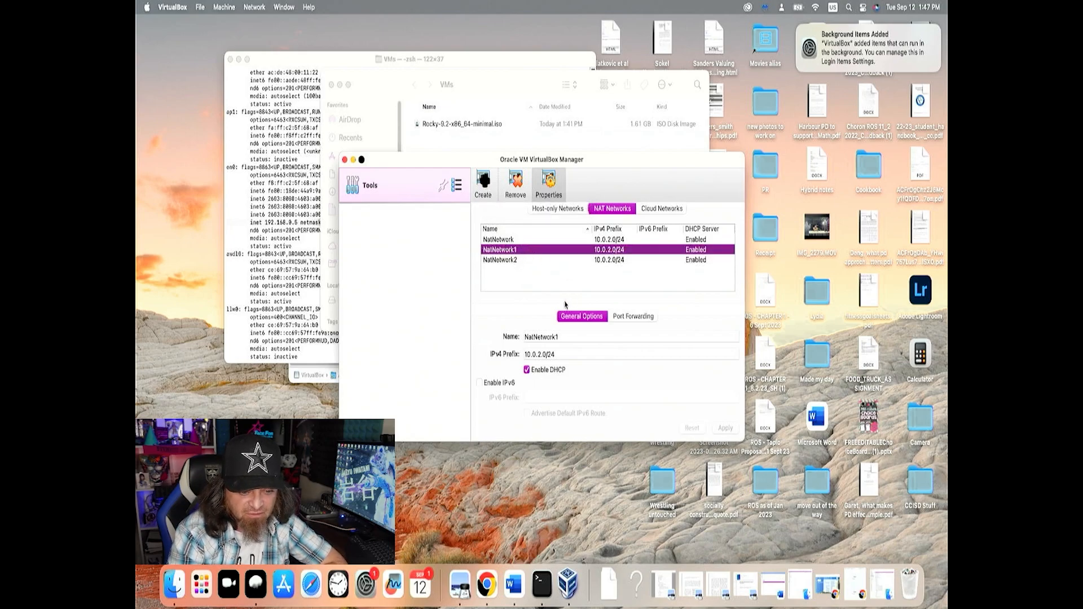
{"action": "left_click", "coordinate": [517, 199]}
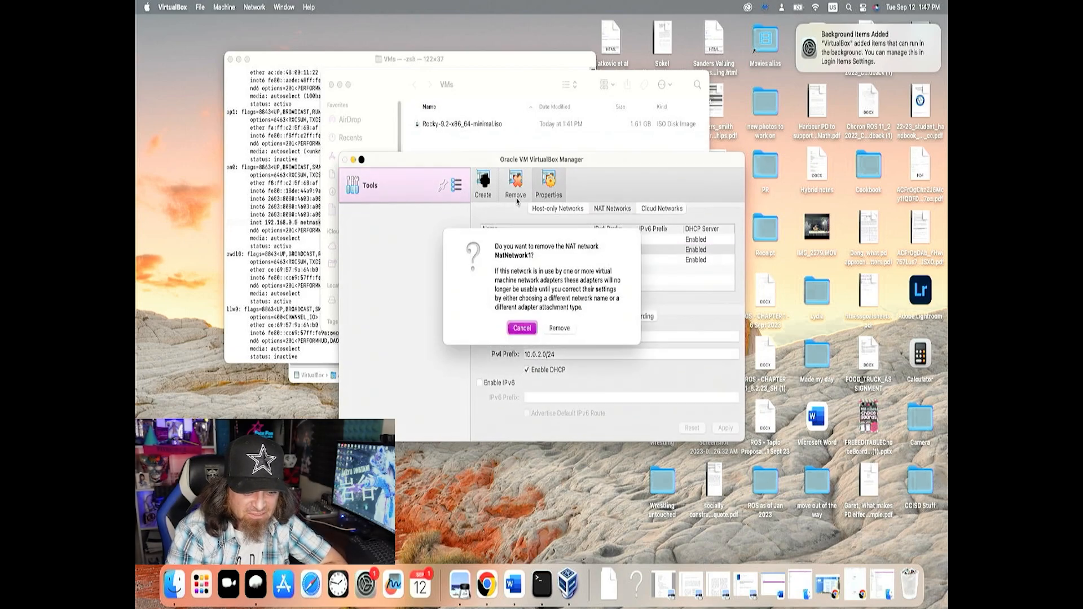
{"action": "left_click", "coordinate": [559, 328]}
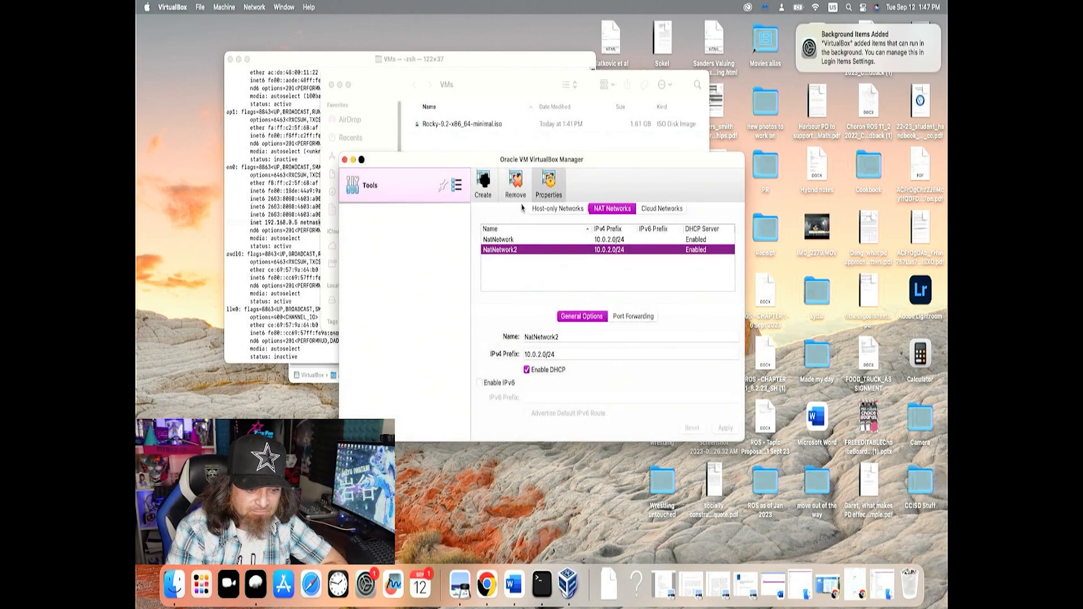
{"action": "left_click", "coordinate": [516, 180]}
{"action": "left_click", "coordinate": [548, 336]}
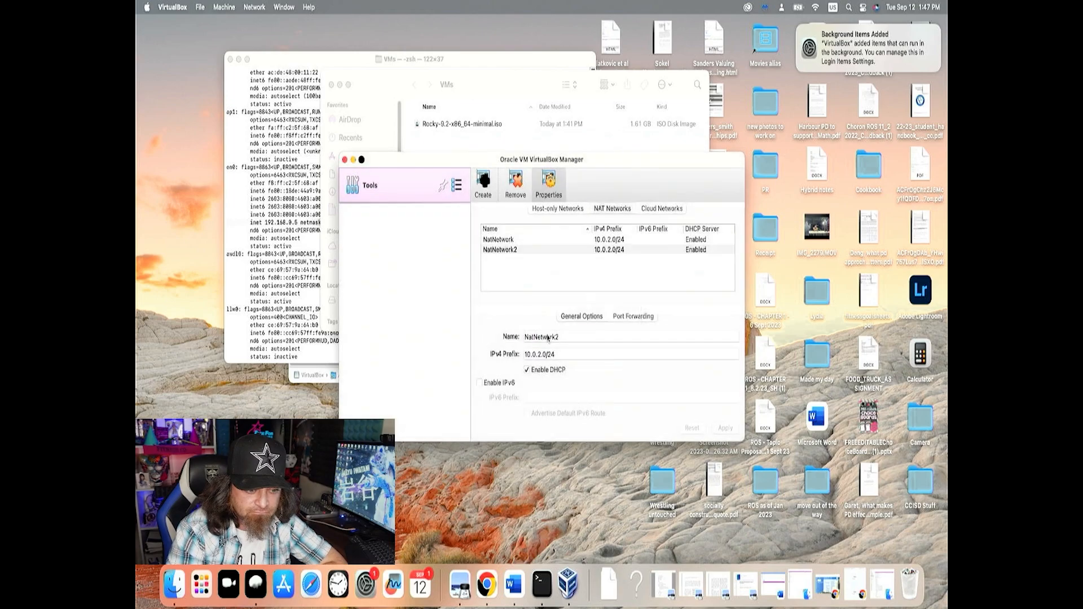
Open VirtualBox's Welcome page and start creating a new virtual machine named Rocky
{"action": "left_click", "coordinate": [458, 191]}
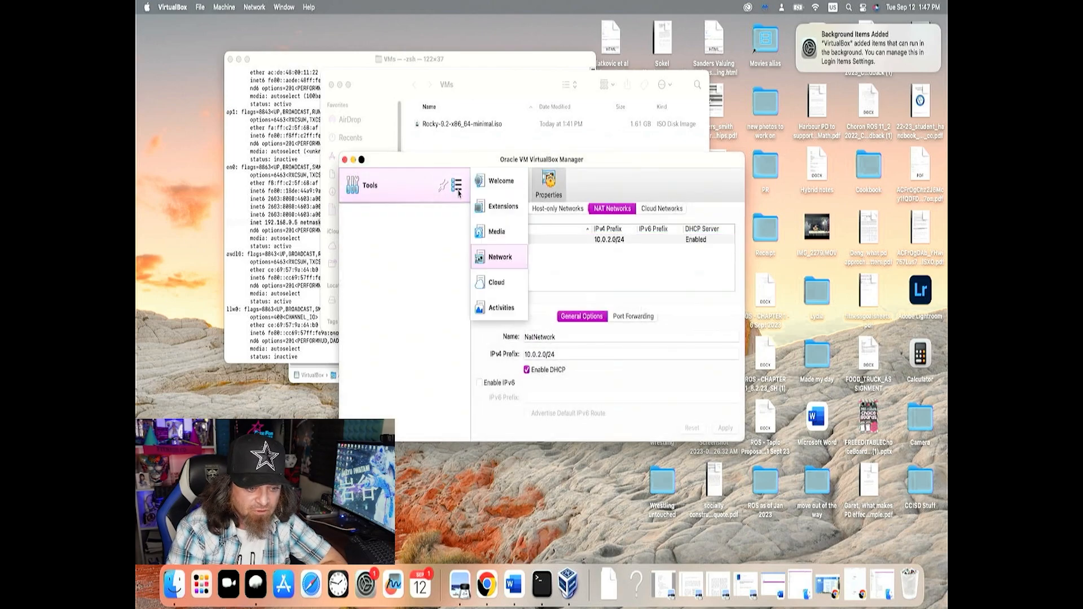
{"action": "left_click", "coordinate": [499, 180]}
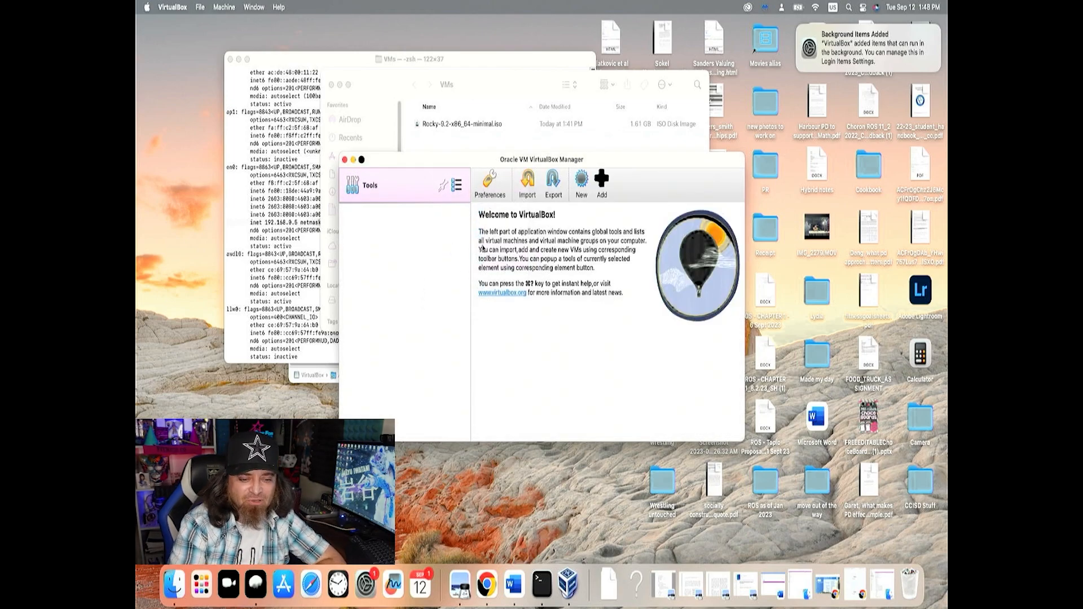
{"action": "left_click", "coordinate": [581, 183]}
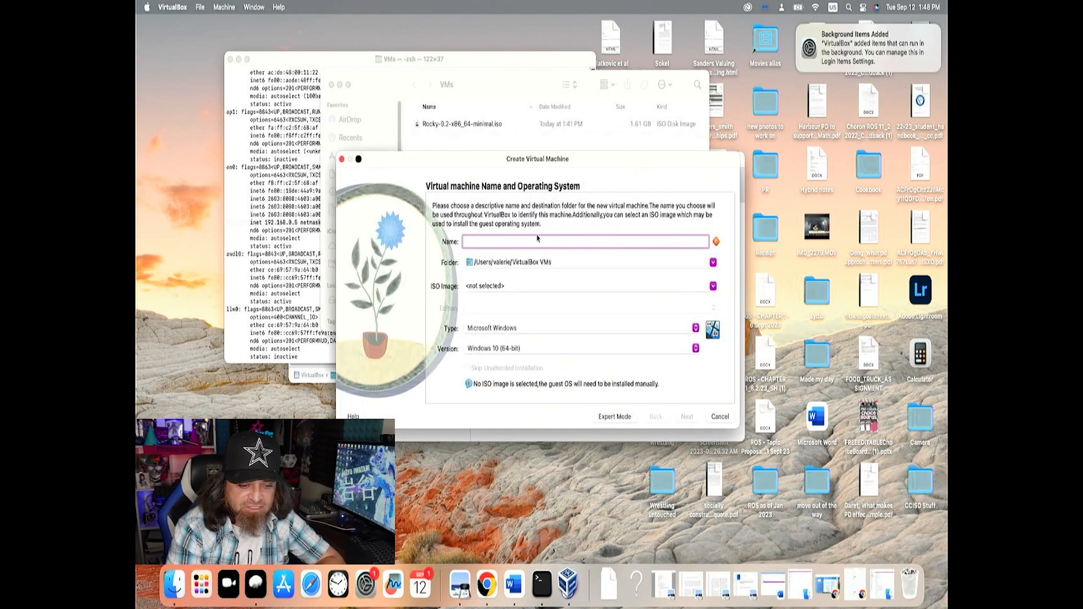
{"action": "type", "text": "Rocky"}
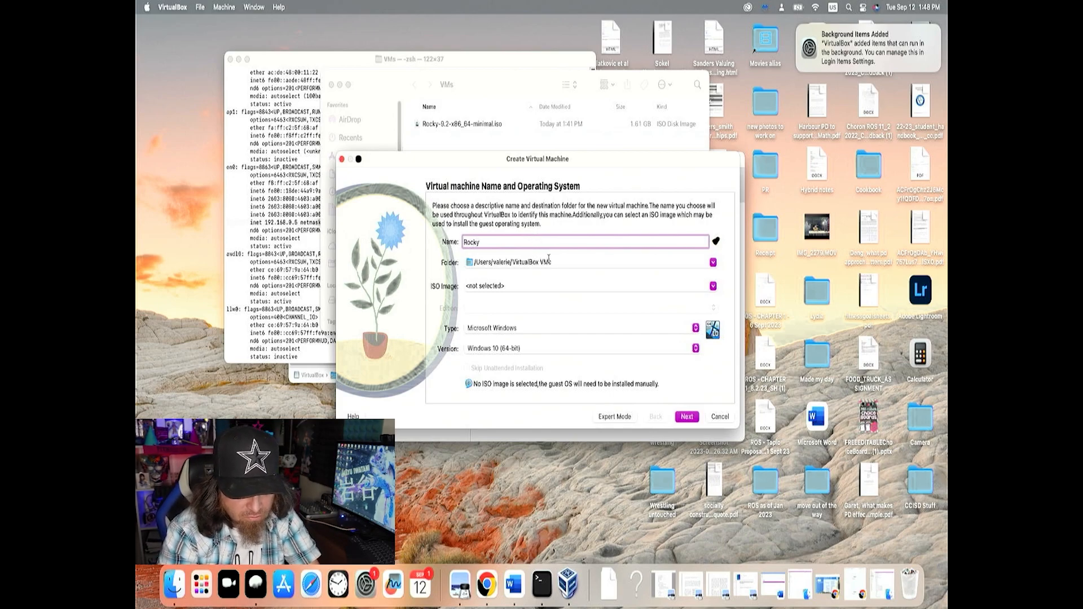
Set the Rocky machine's storage folder to the VMs folder on the desktop
{"action": "left_click", "coordinate": [706, 261]}
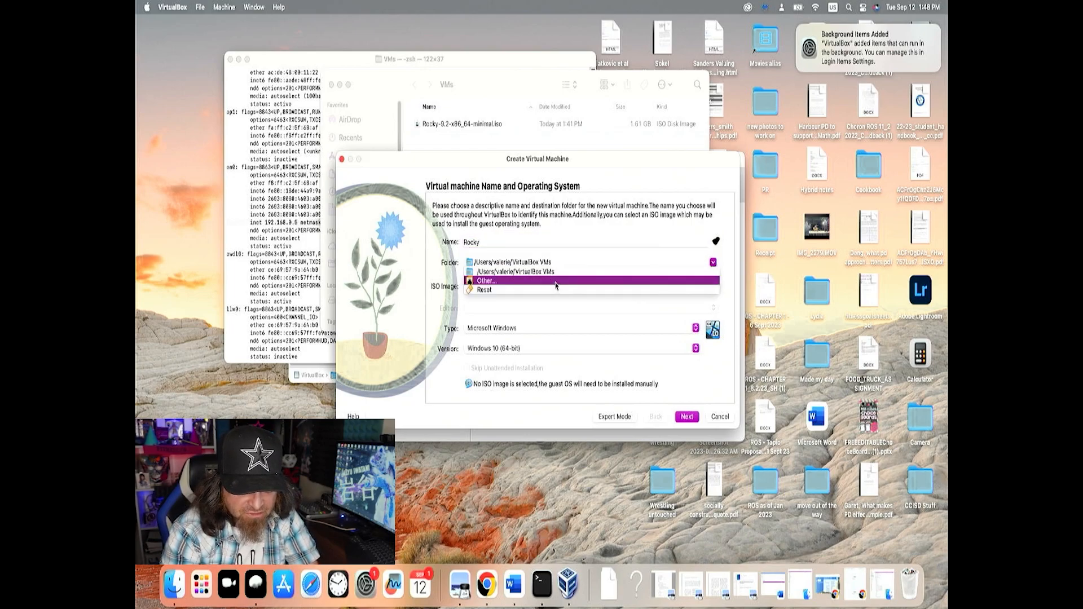
{"action": "left_click", "coordinate": [554, 281]}
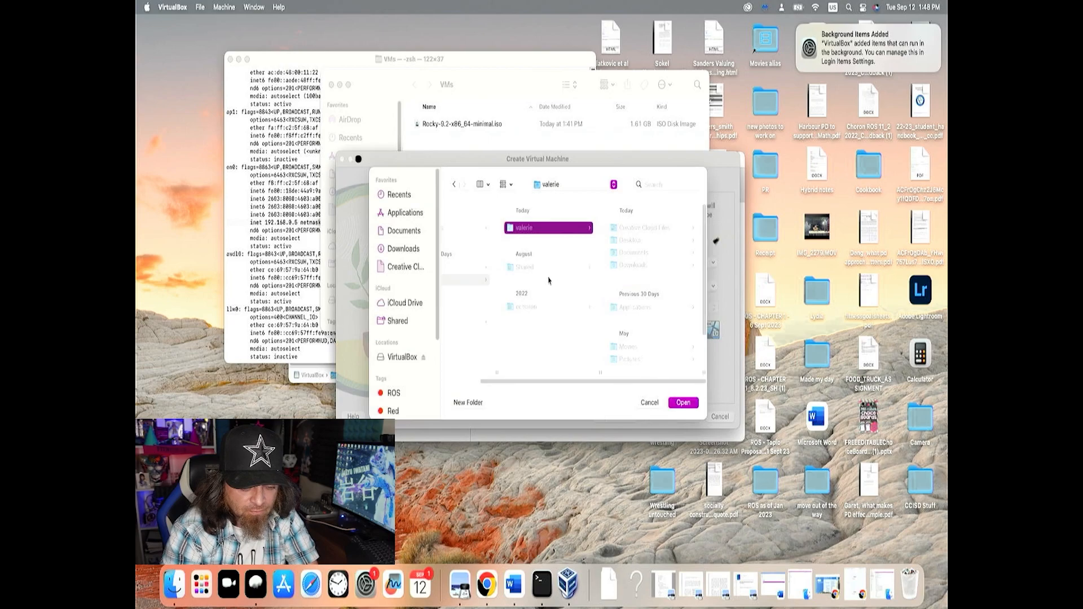
{"action": "left_click", "coordinate": [559, 204]}
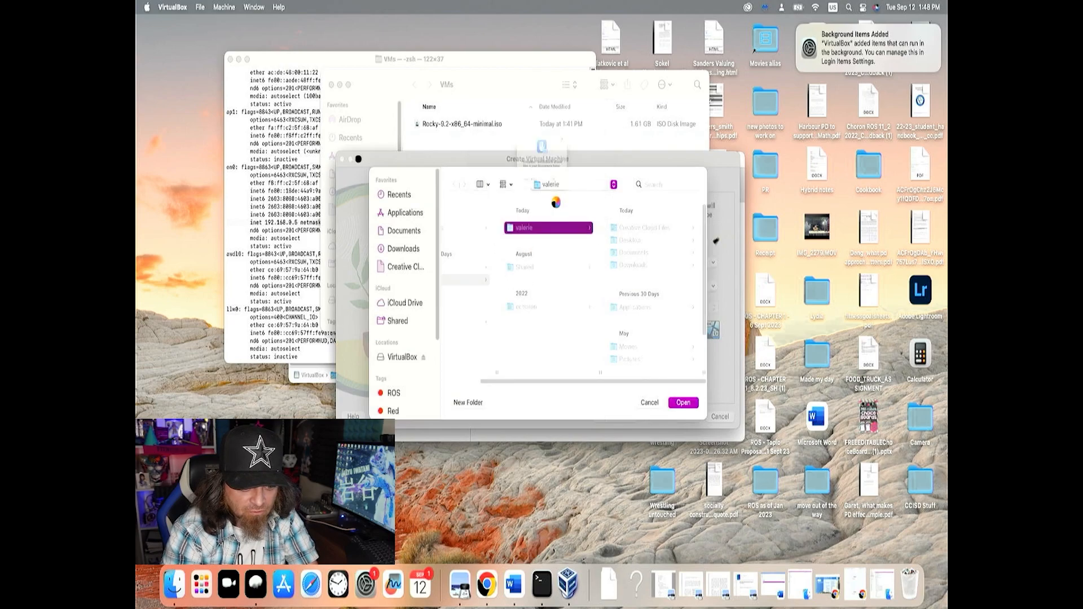
{"action": "left_click", "coordinate": [561, 204]}
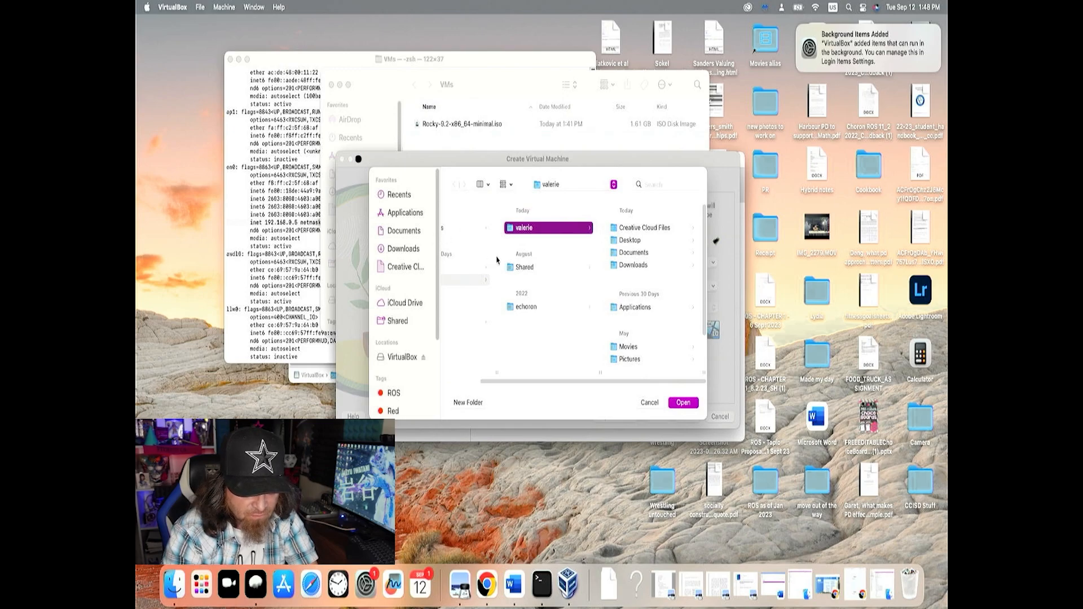
{"action": "left_click", "coordinate": [476, 386]}
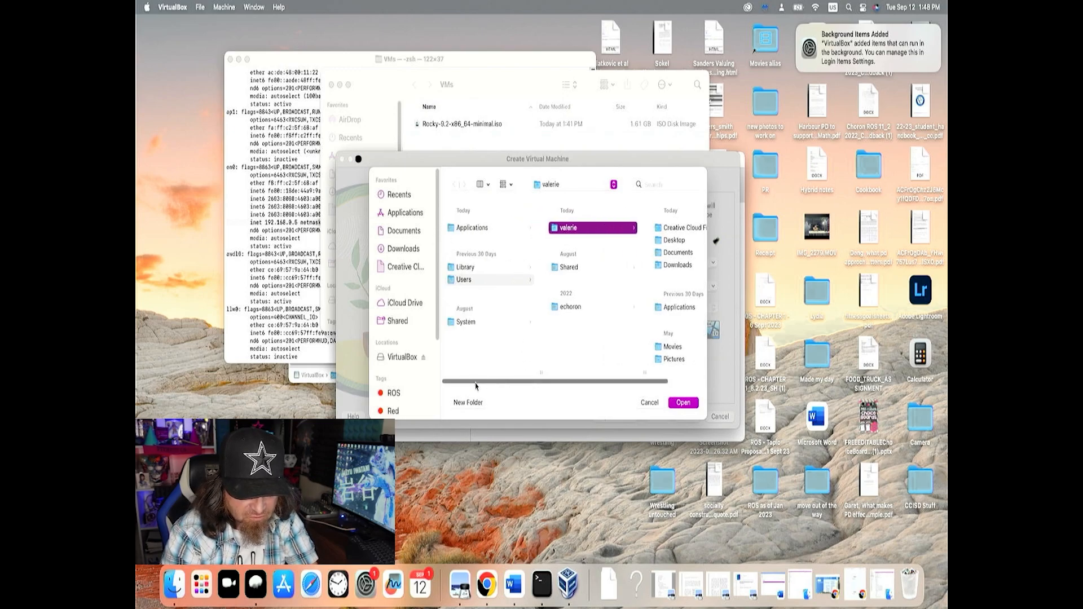
{"action": "scroll", "coordinate": [477, 386], "scroll_direction": "right", "scroll_amount": 2}
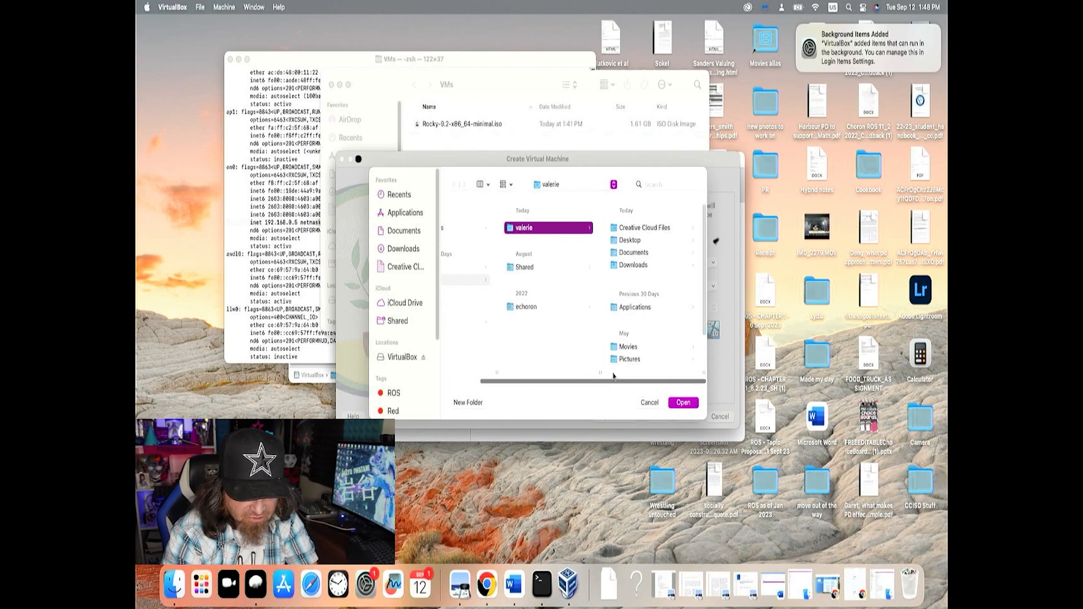
{"action": "left_click", "coordinate": [623, 241]}
{"action": "left_click", "coordinate": [623, 241]}
{"action": "key", "text": "Return"}
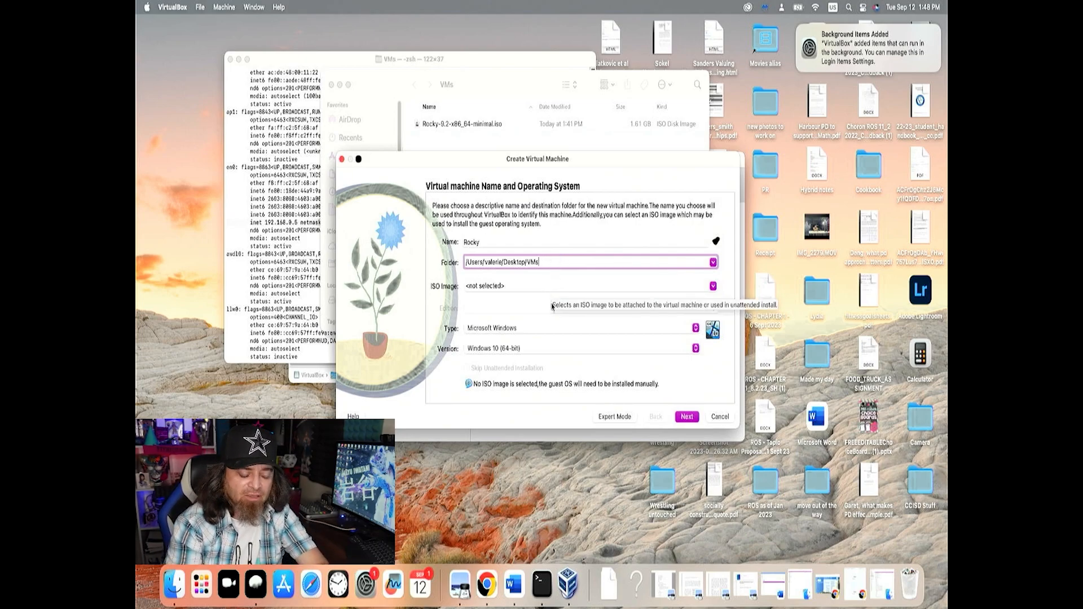
Choose Rocky-9.2-x86_64-minimal.iso from the desktop's VMs folder as the machine's ISO image
{"action": "left_click", "coordinate": [614, 285]}
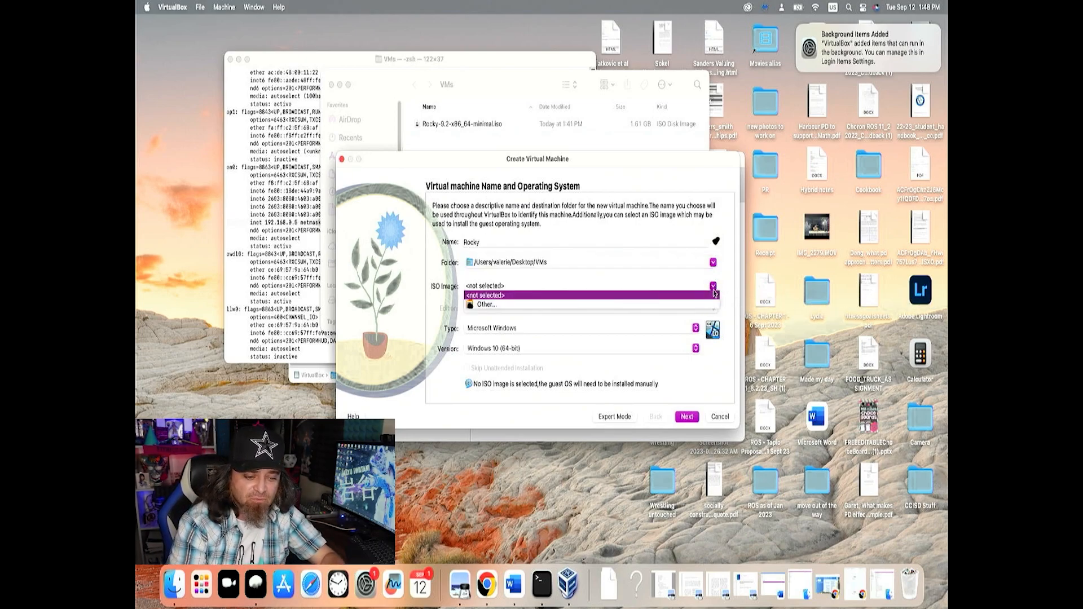
{"action": "left_click", "coordinate": [599, 305]}
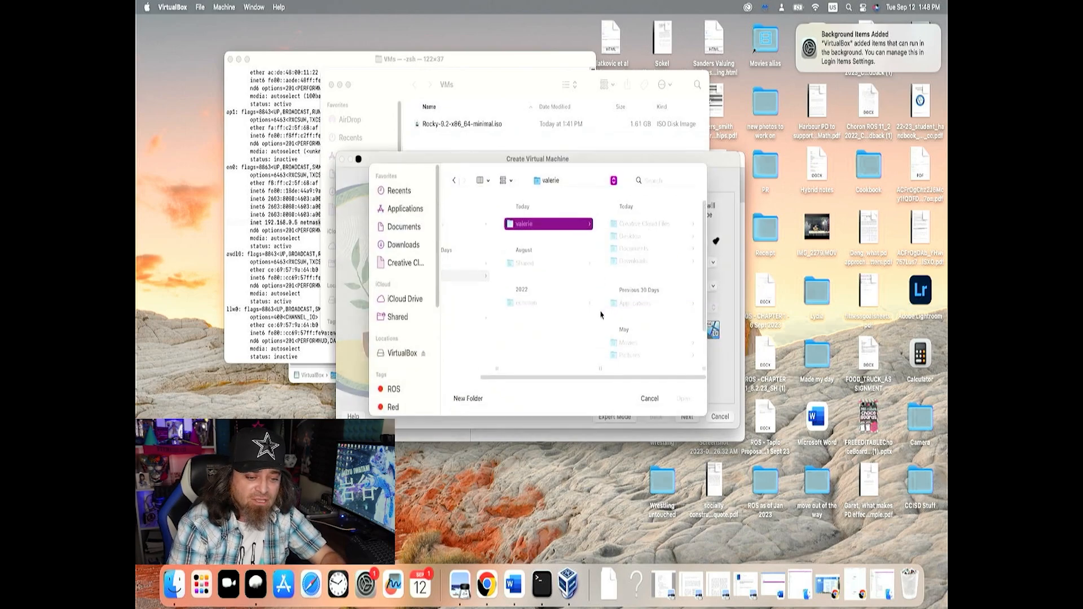
{"action": "left_click", "coordinate": [625, 242]}
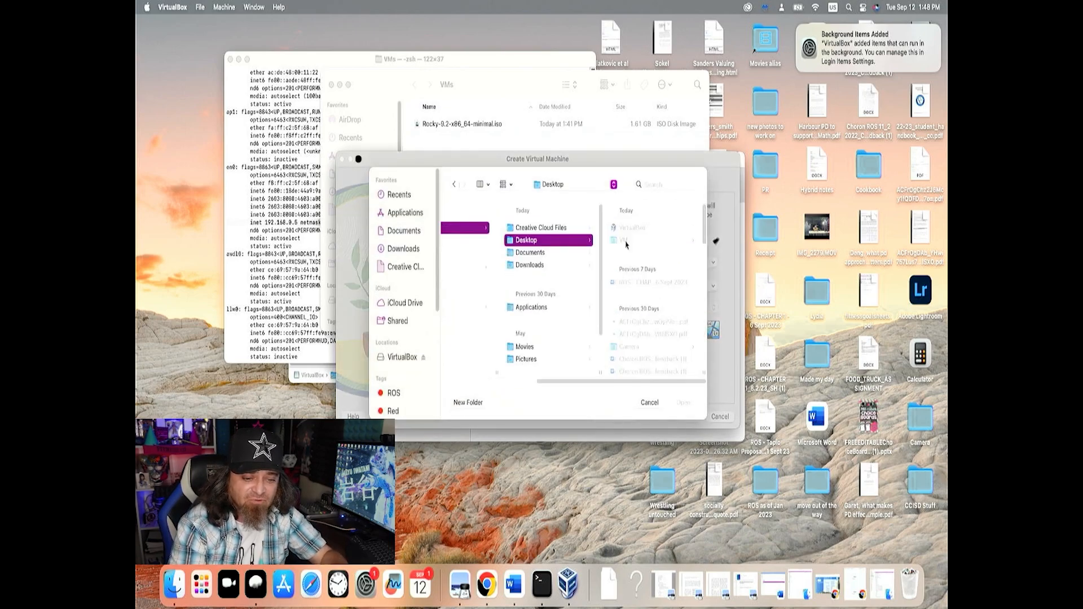
{"action": "left_click", "coordinate": [625, 243]}
{"action": "left_click", "coordinate": [626, 227]}
{"action": "left_click", "coordinate": [683, 404]}
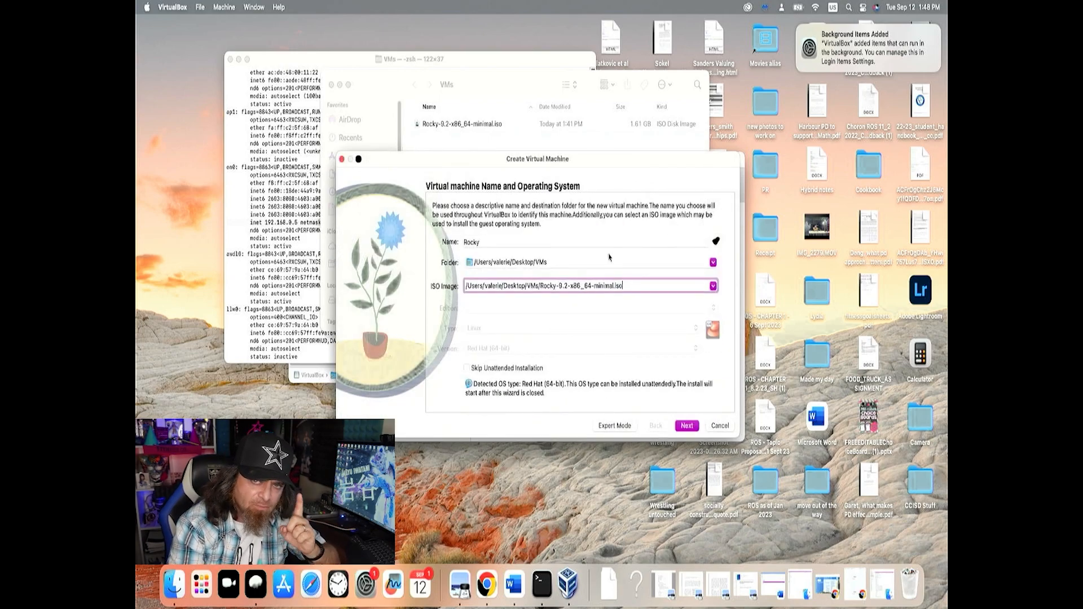
Create a new folder named rocky inside VMs and set it as the machine's folder
{"action": "left_click", "coordinate": [713, 262]}
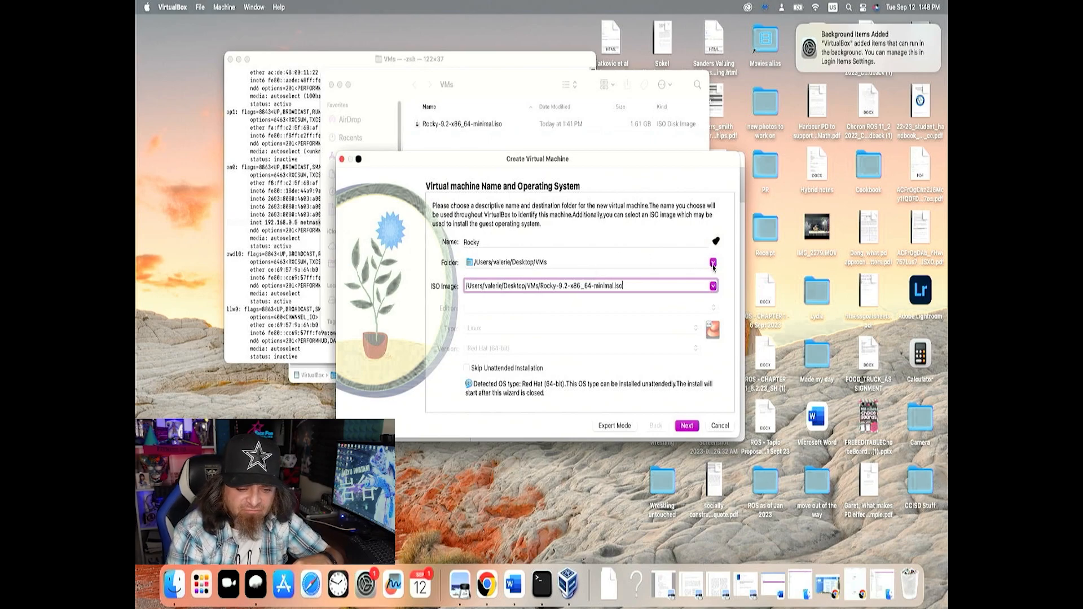
{"action": "left_click", "coordinate": [589, 282]}
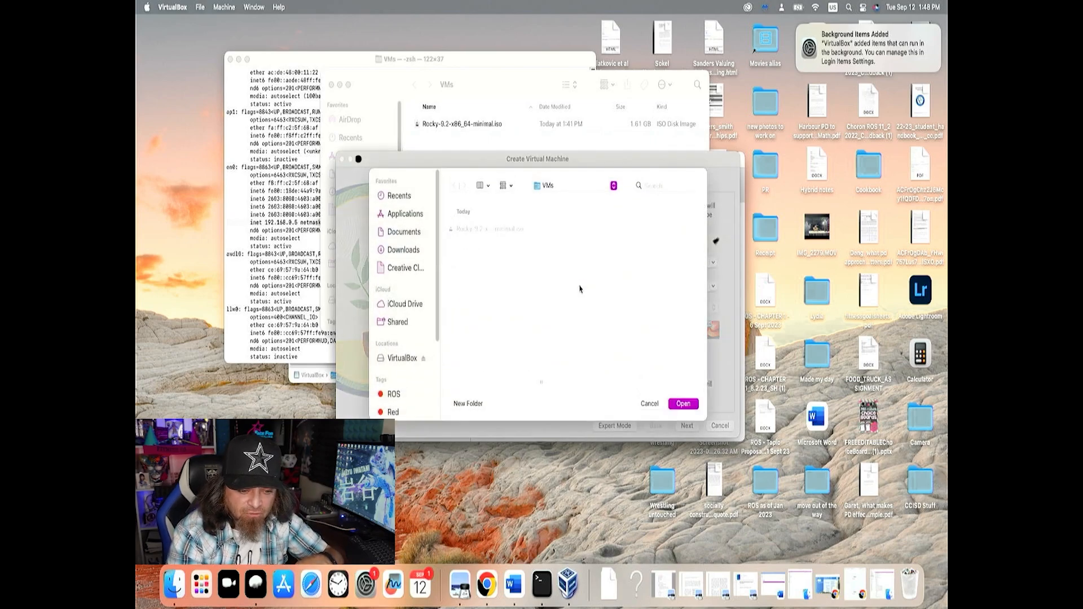
{"action": "left_click", "coordinate": [478, 403]}
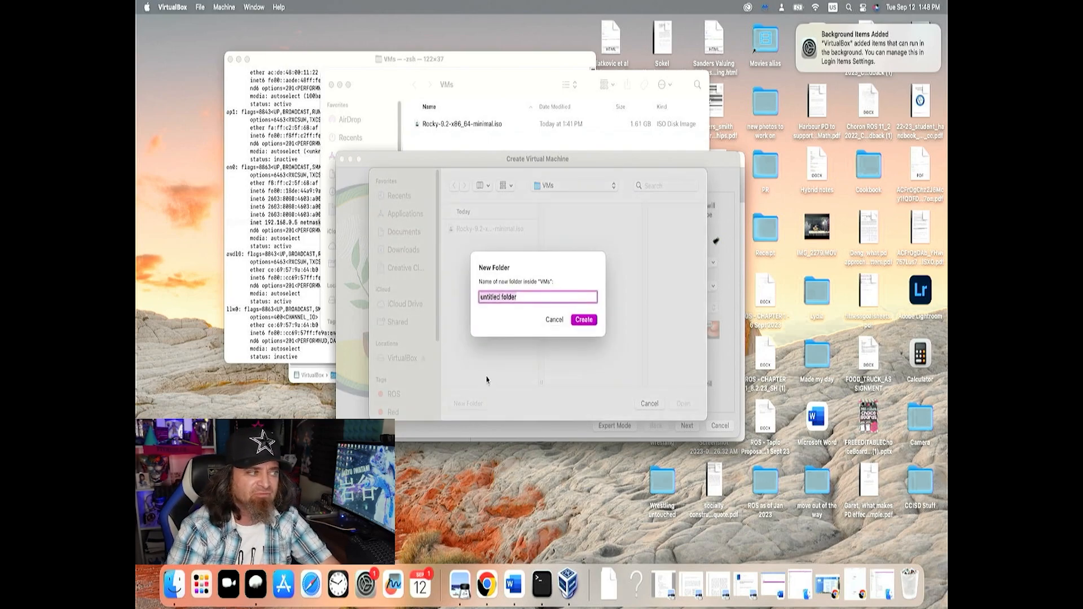
{"action": "type", "text": "ro"}
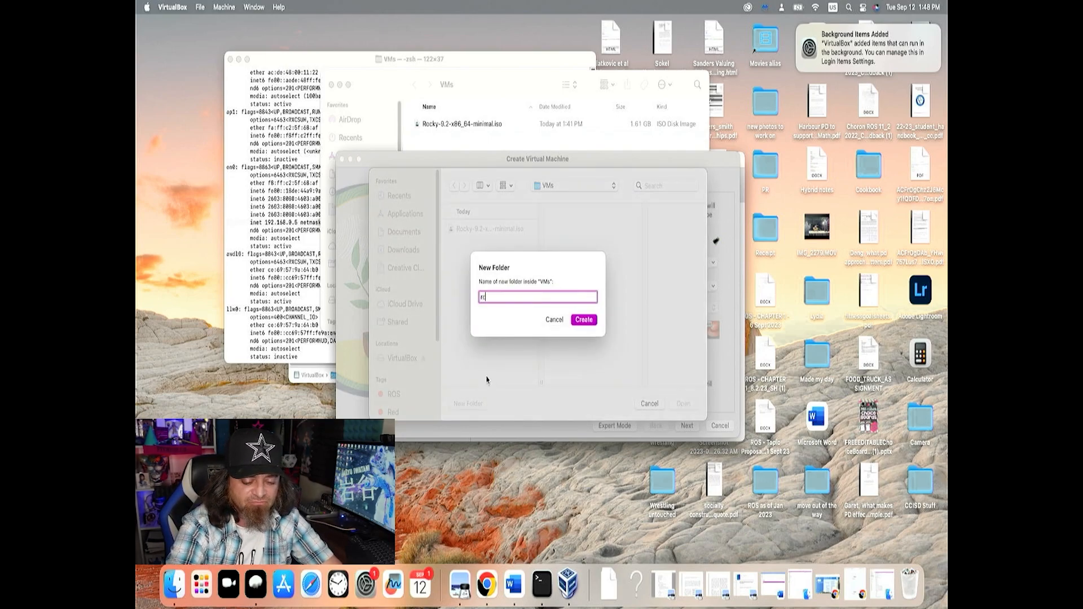
{"action": "type", "text": "cky"}
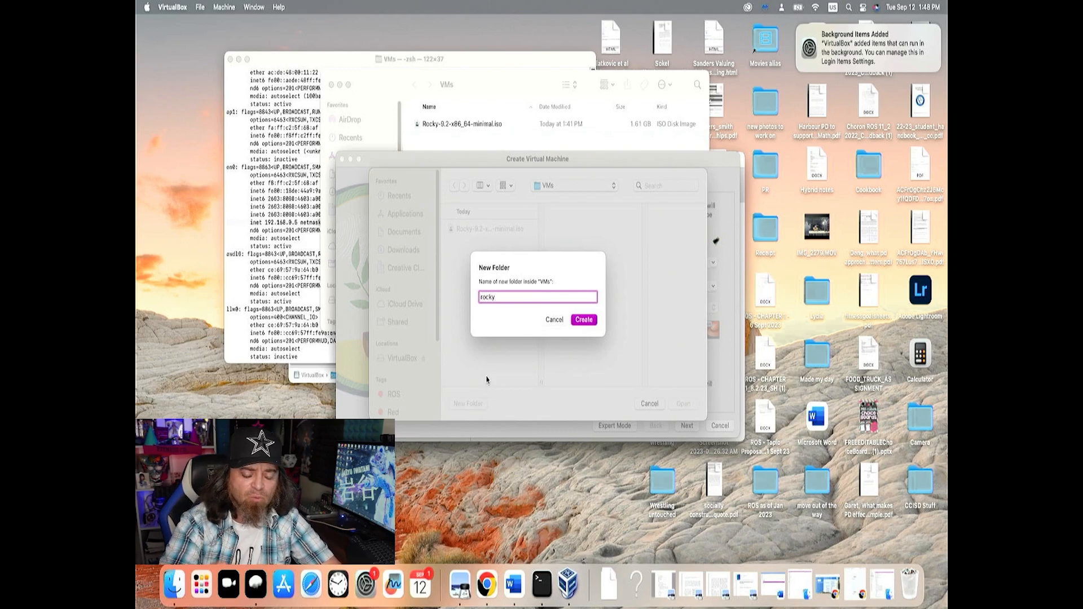
{"action": "key", "text": "Return"}
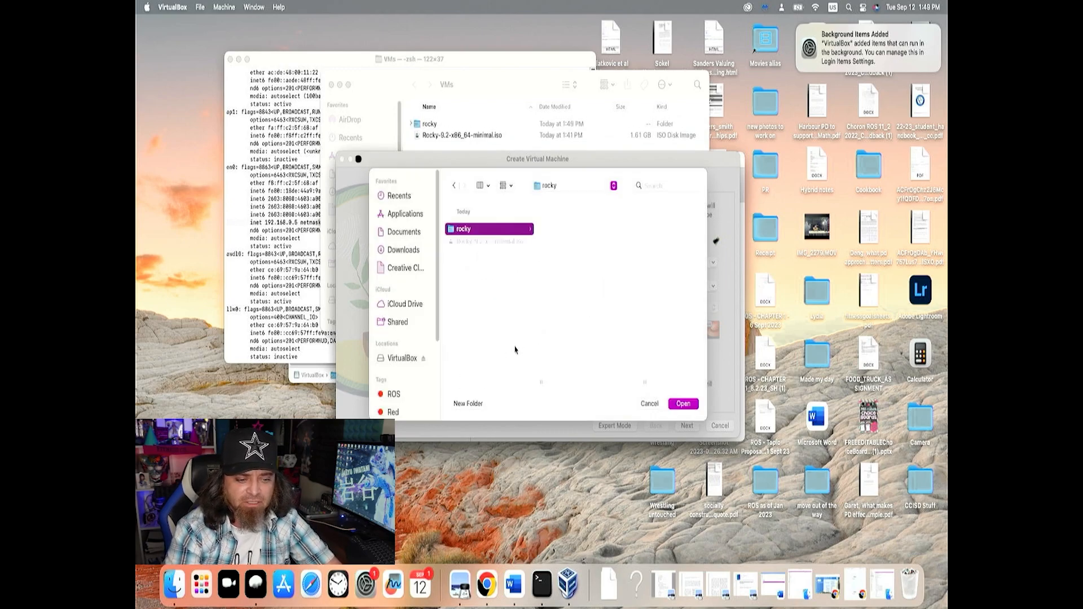
{"action": "left_click", "coordinate": [677, 405]}
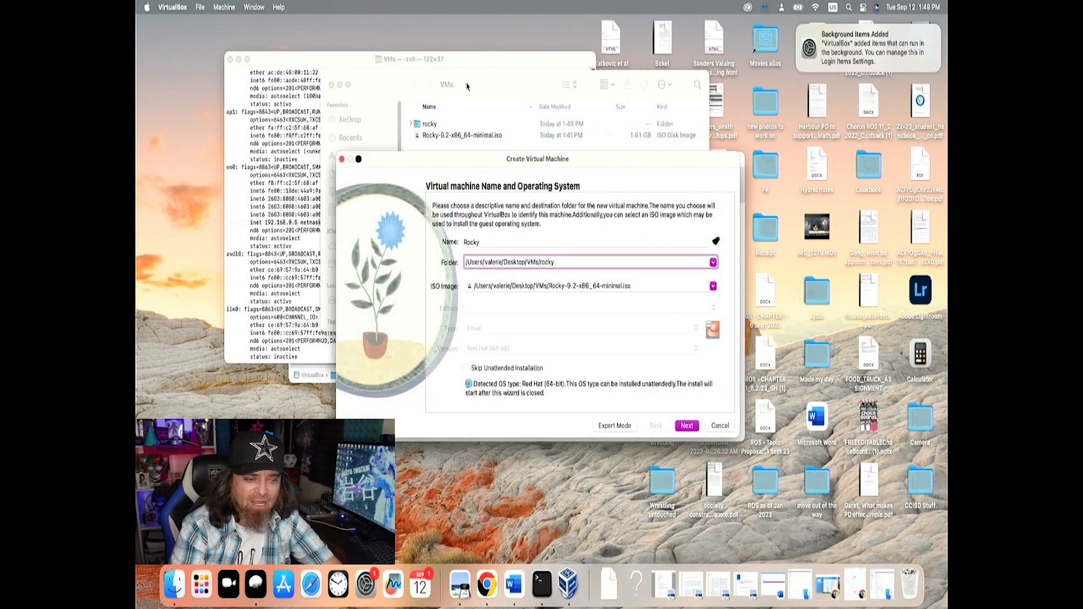
Check the Rocky ISO and the rocky folder in Finder's VMs window, and return to the virtual machine wizard
{"action": "left_click", "coordinate": [469, 98]}
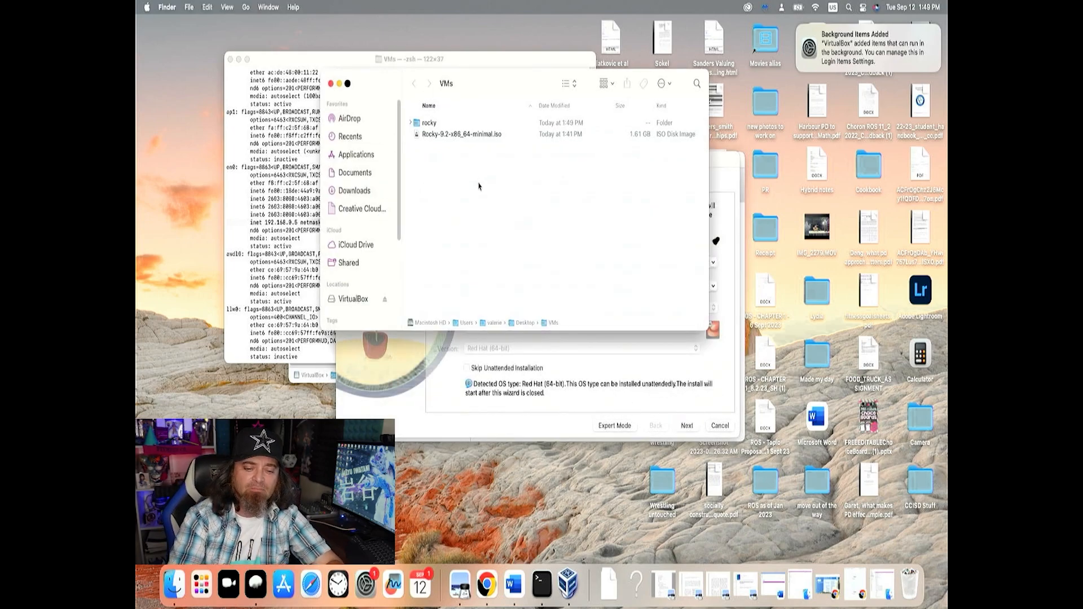
{"action": "left_click", "coordinate": [458, 136]}
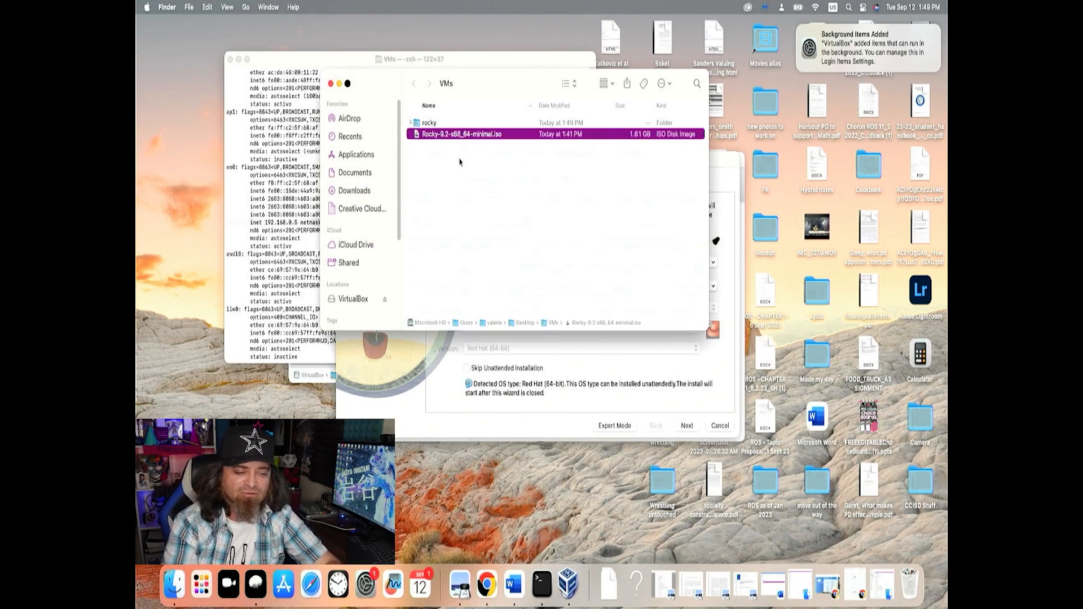
{"action": "left_click", "coordinate": [434, 124]}
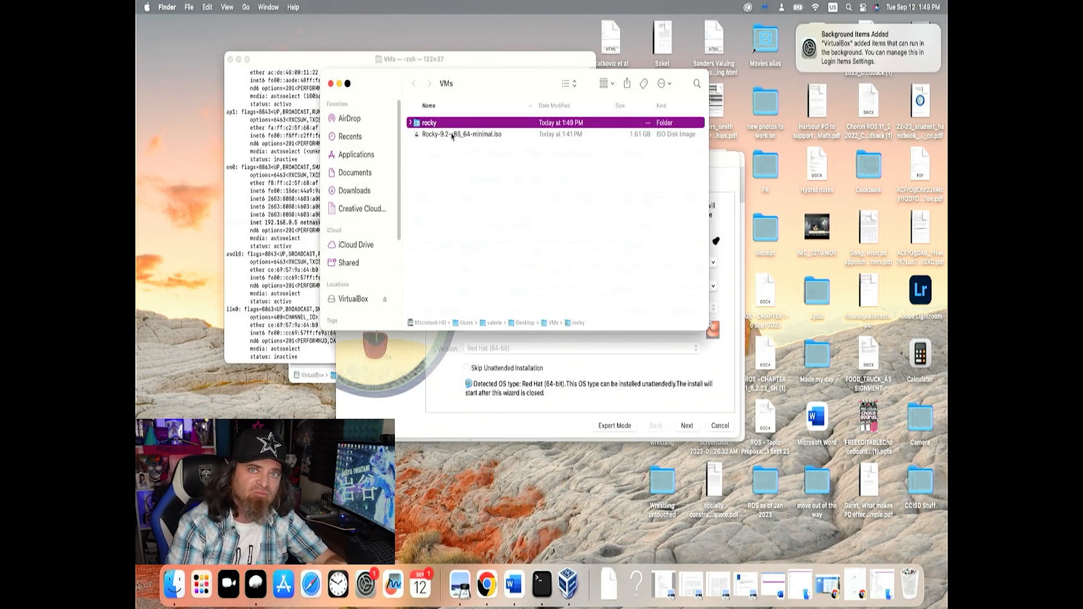
{"action": "left_click", "coordinate": [409, 354]}
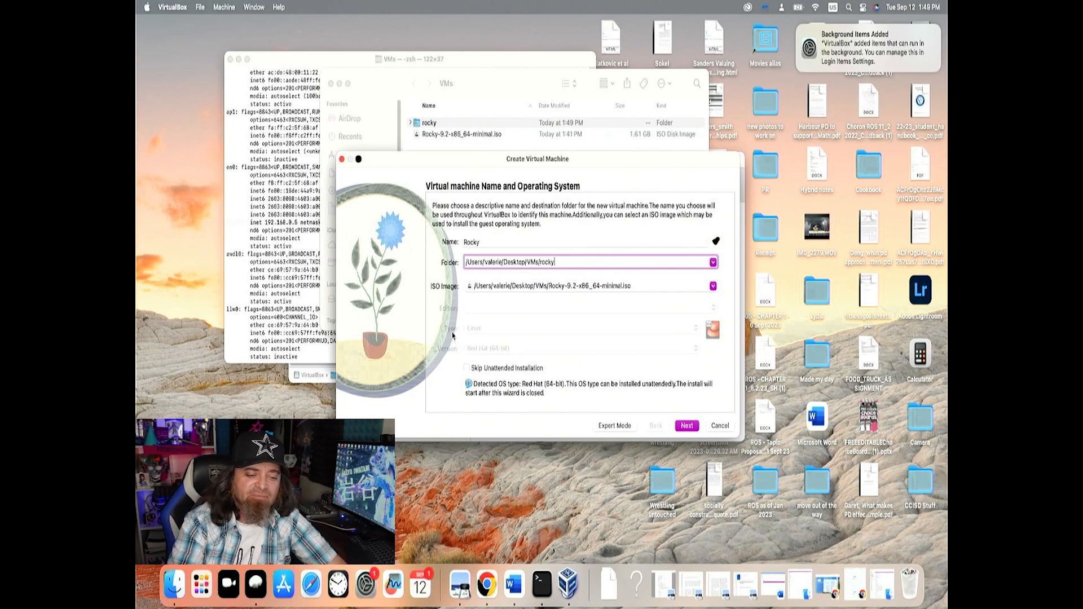
Return from the unattended install setup, enable Skip Unattended Installation, and continue to the hardware settings
{"action": "left_click", "coordinate": [685, 426]}
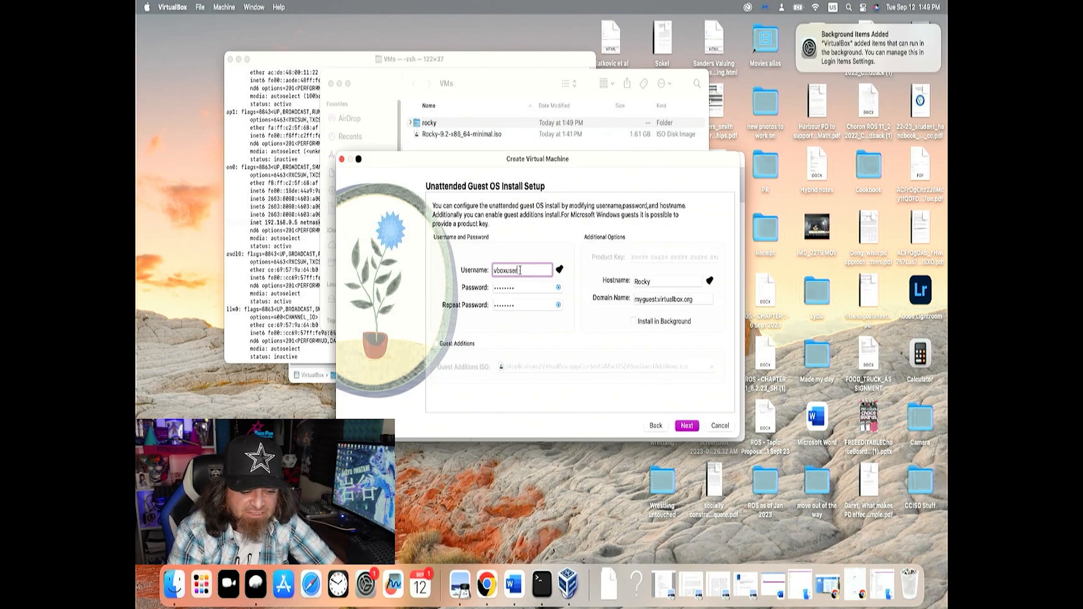
{"action": "left_click", "coordinate": [656, 427]}
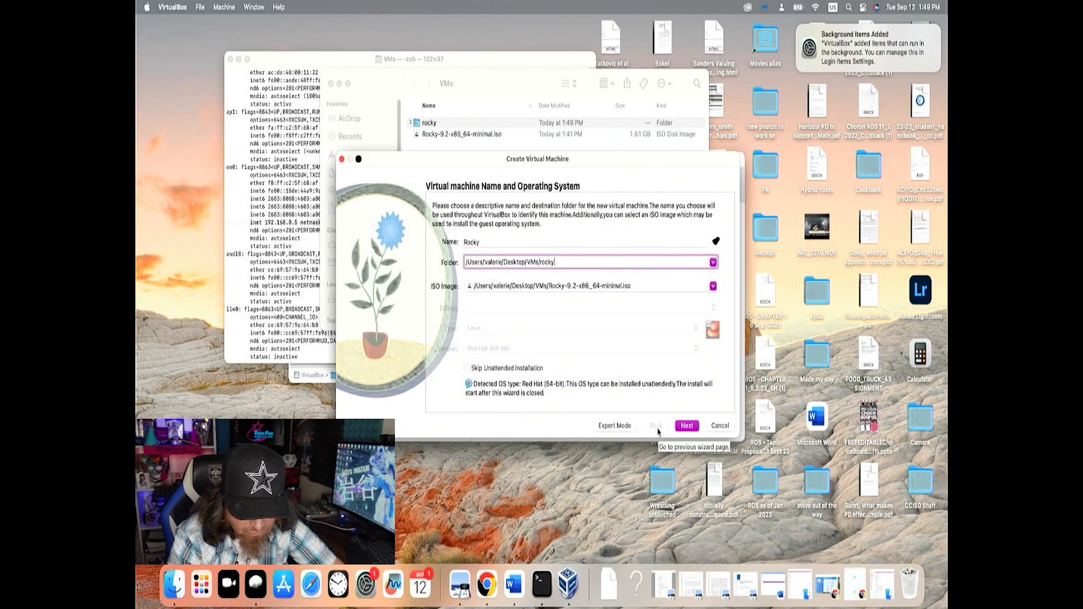
{"action": "left_click", "coordinate": [529, 369]}
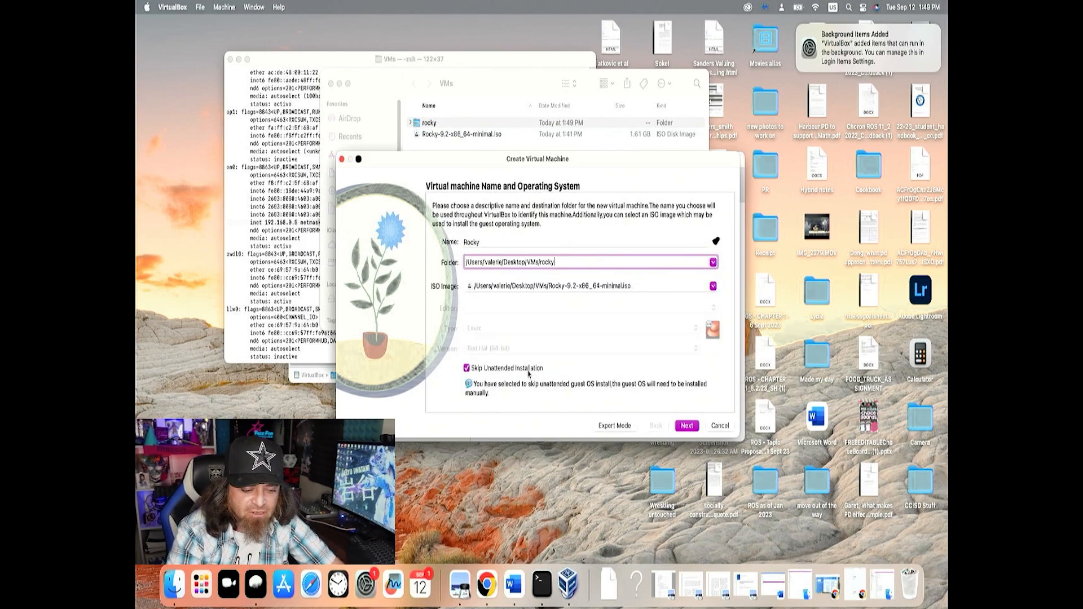
{"action": "left_click", "coordinate": [686, 425]}
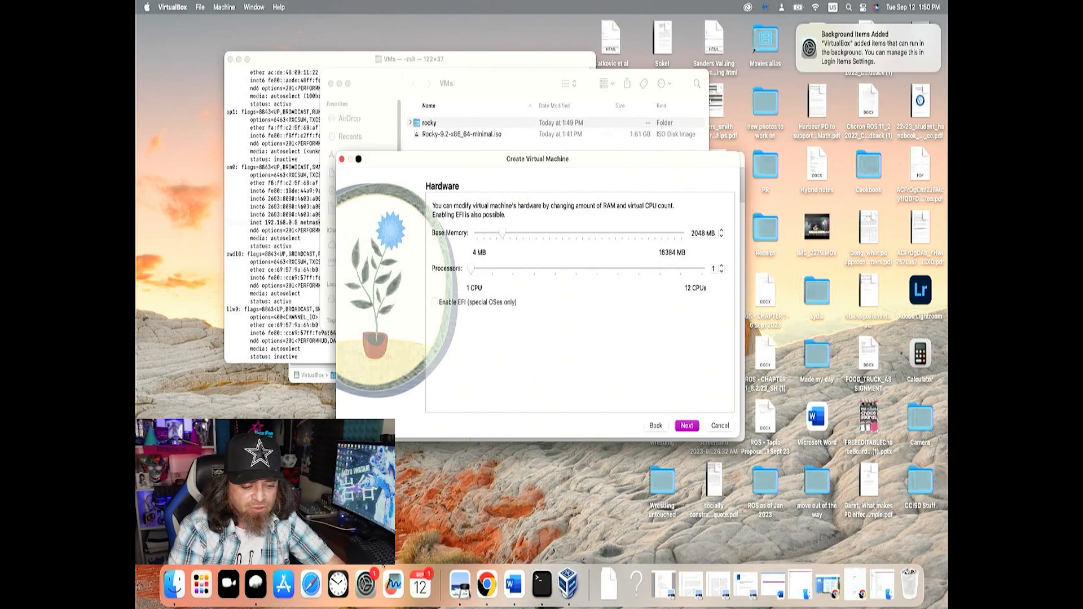
Examine the Mac's processor and memory in the About section of System Settings, and close the settings
{"action": "left_click", "coordinate": [373, 586]}
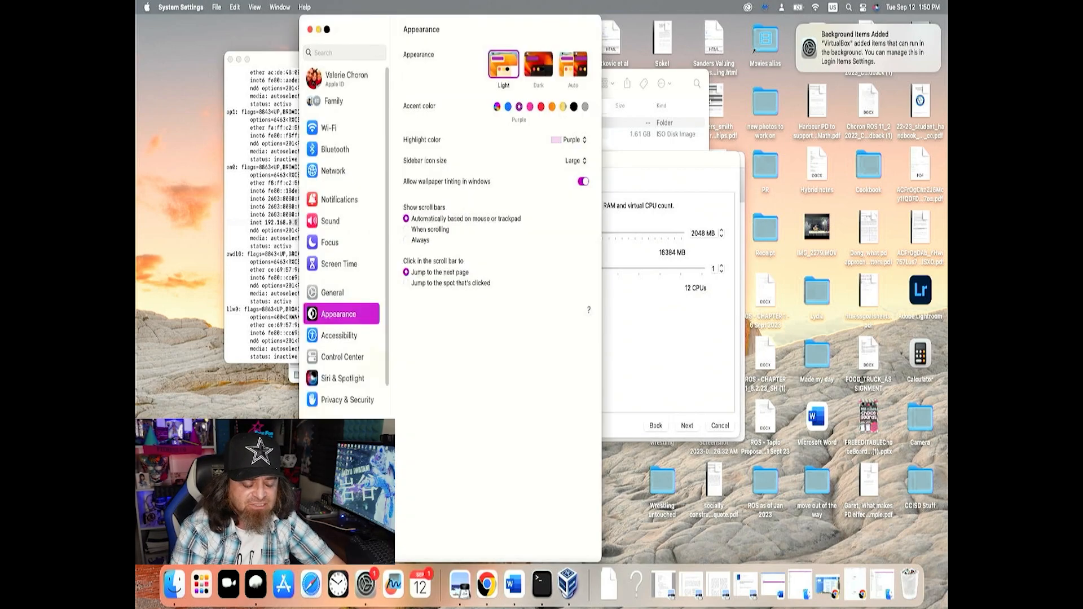
{"action": "left_click", "coordinate": [345, 332]}
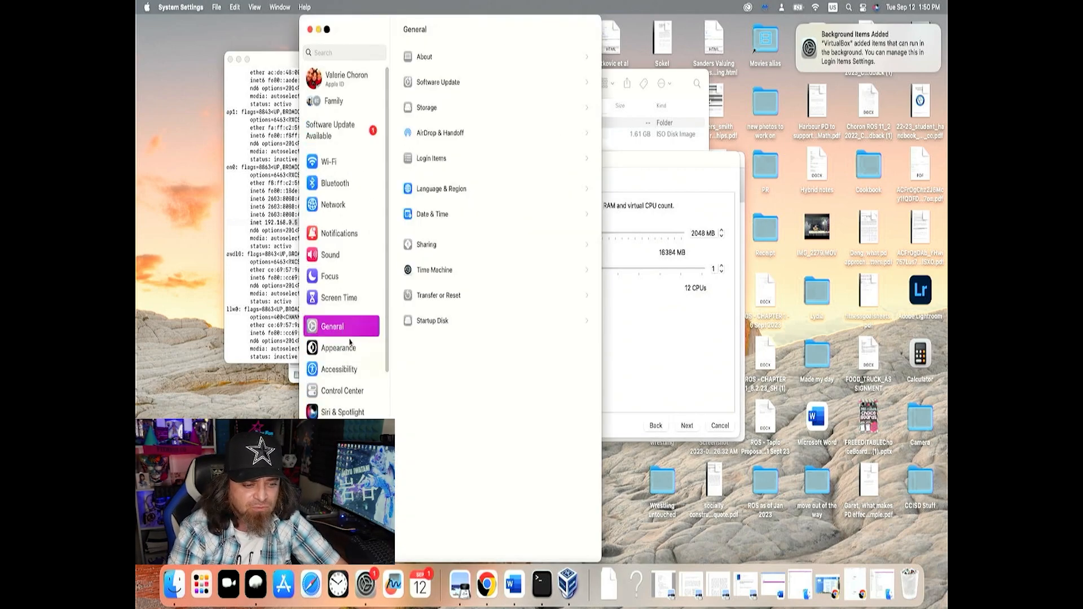
{"action": "left_click", "coordinate": [450, 59]}
{"action": "left_click_drag", "start_coordinate": [511, 194], "coordinate": [573, 199]}
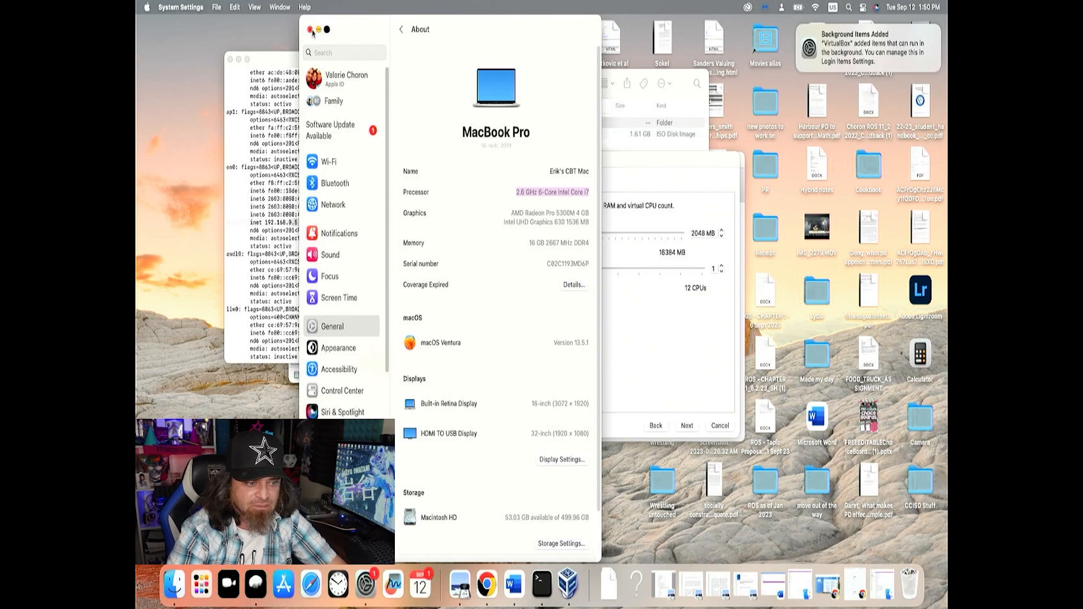
{"action": "left_click_drag", "start_coordinate": [528, 243], "coordinate": [594, 250]}
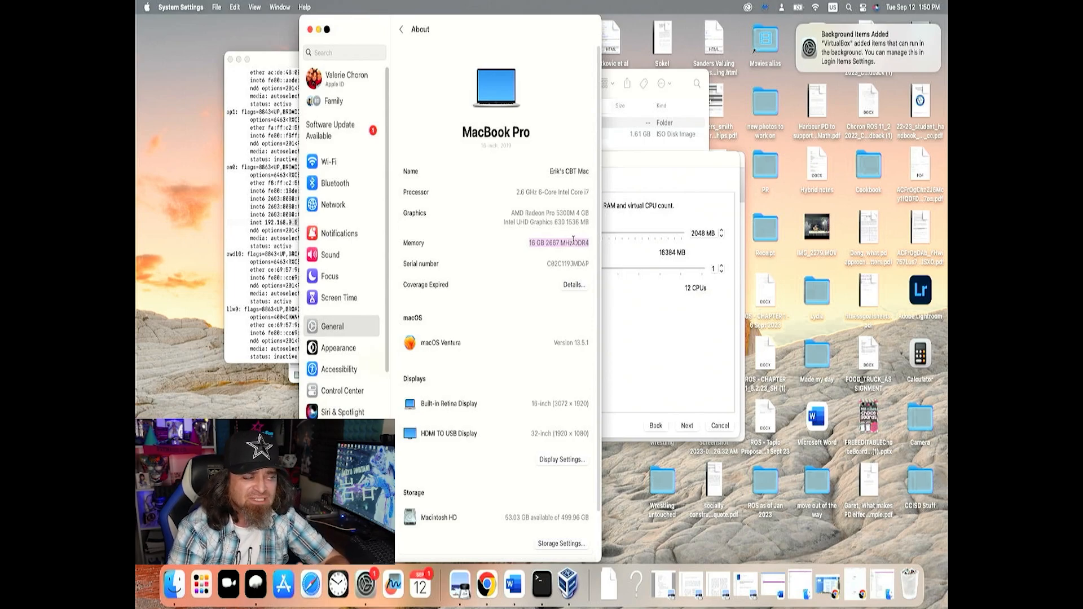
{"action": "left_click", "coordinate": [310, 30]}
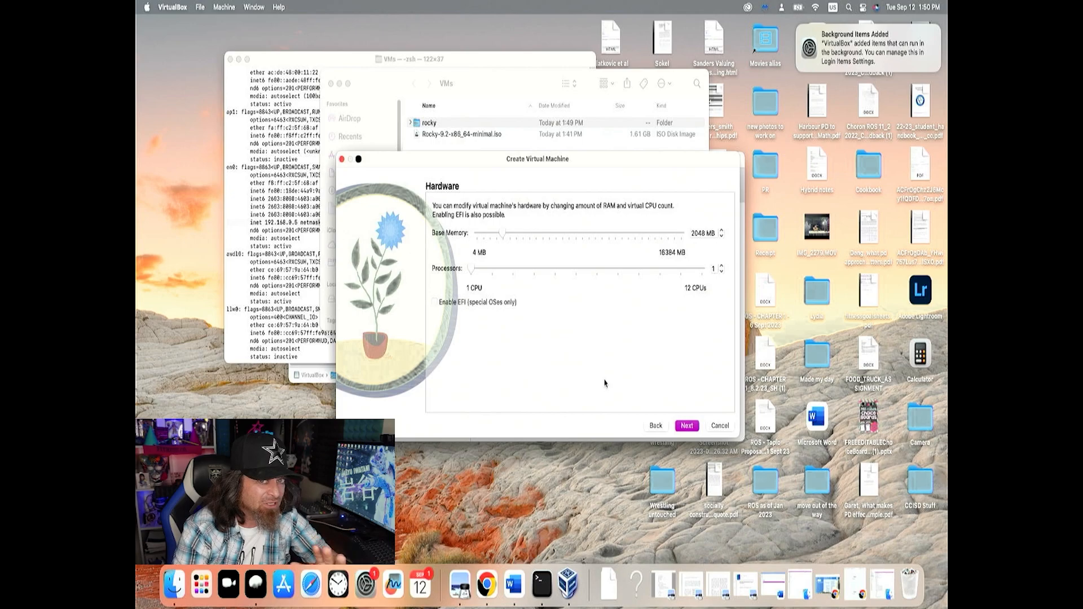
Accept 2048 MB of memory, 1 processor and a new 20 GB virtual hard disk, and finish creating the Rocky machine
{"action": "left_click", "coordinate": [686, 426]}
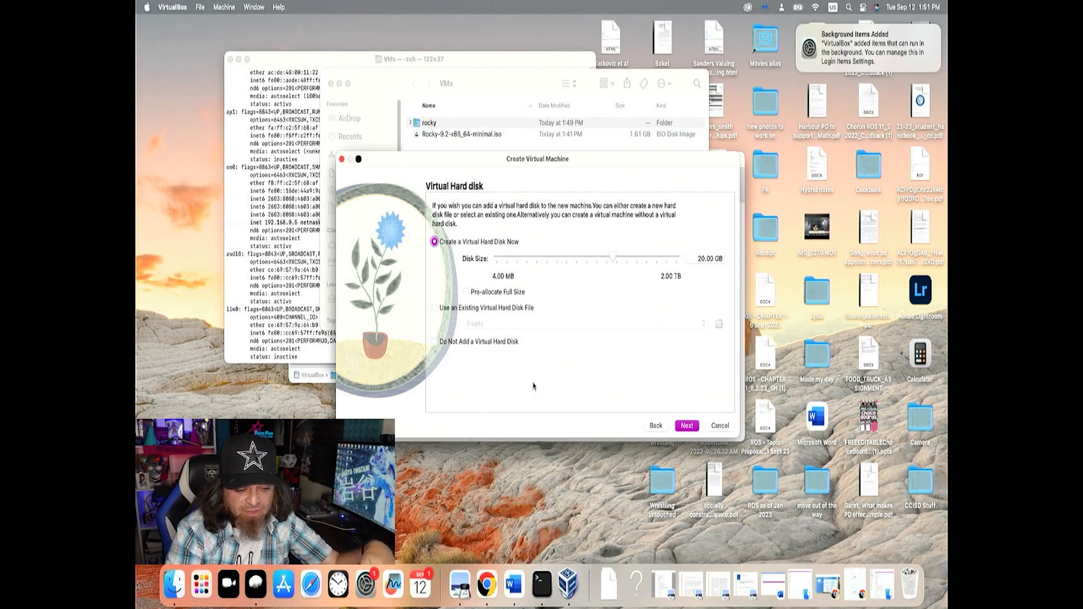
{"action": "left_click", "coordinate": [686, 426]}
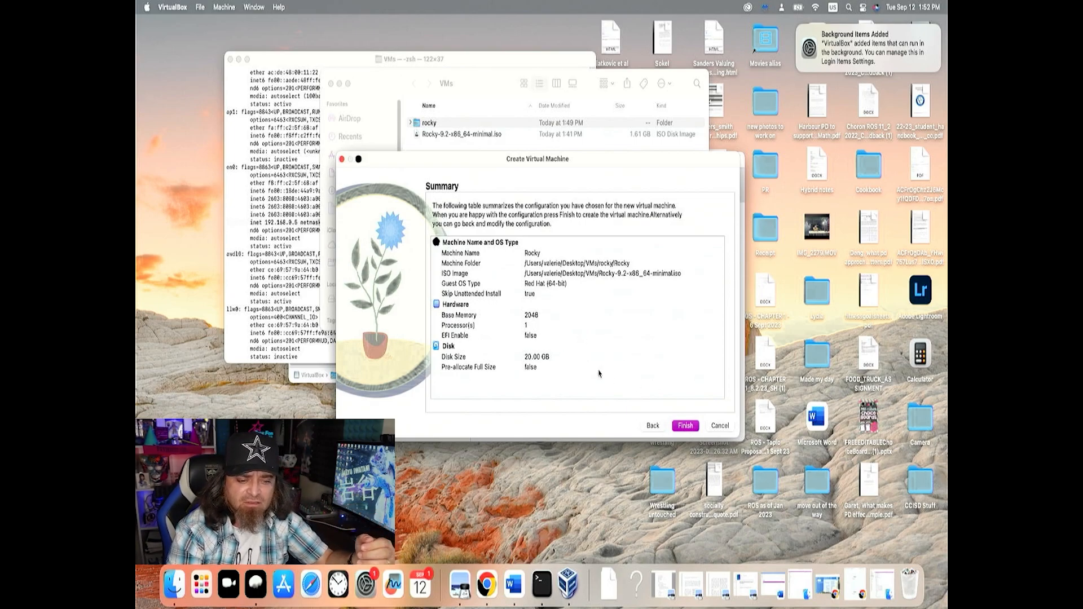
{"action": "left_click", "coordinate": [686, 426]}
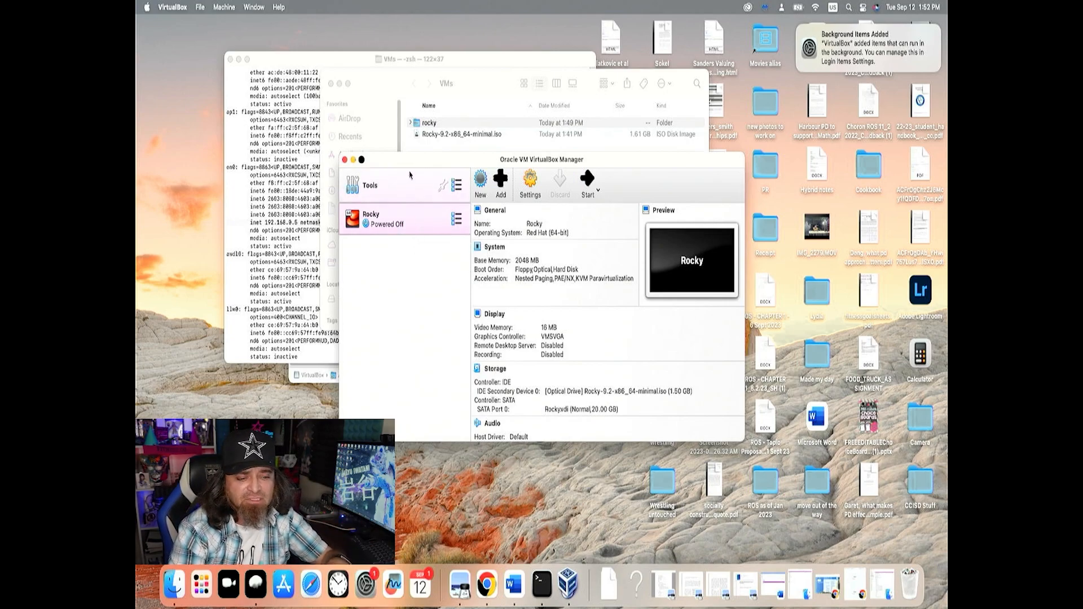
Expand the rocky folder and its Rocky subfolder in Finder's VMs window, and check the virtual machine's files
{"action": "left_click", "coordinate": [471, 95]}
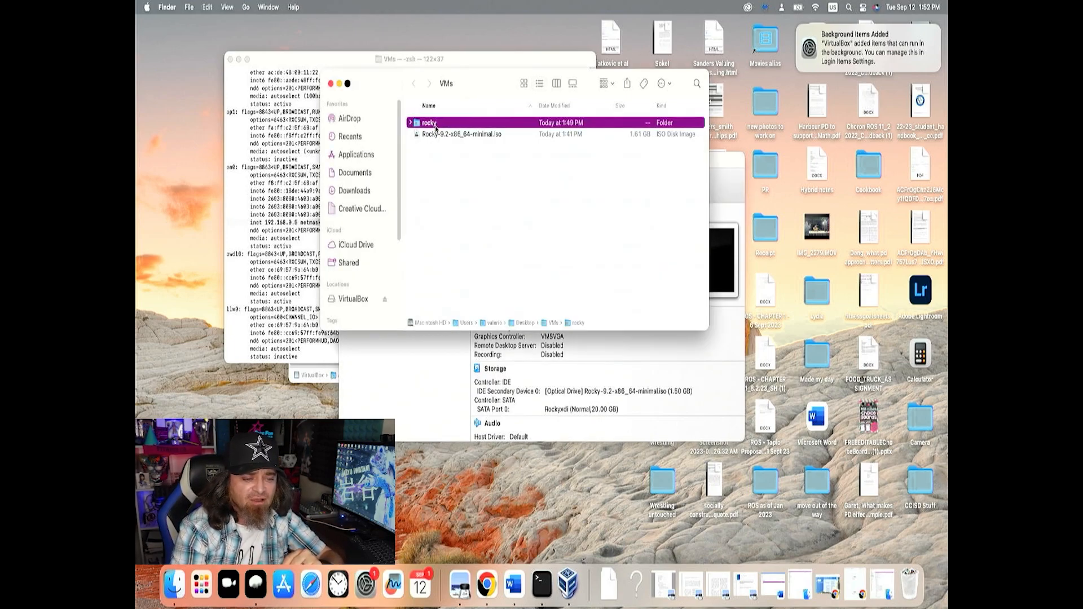
{"action": "left_click", "coordinate": [410, 123]}
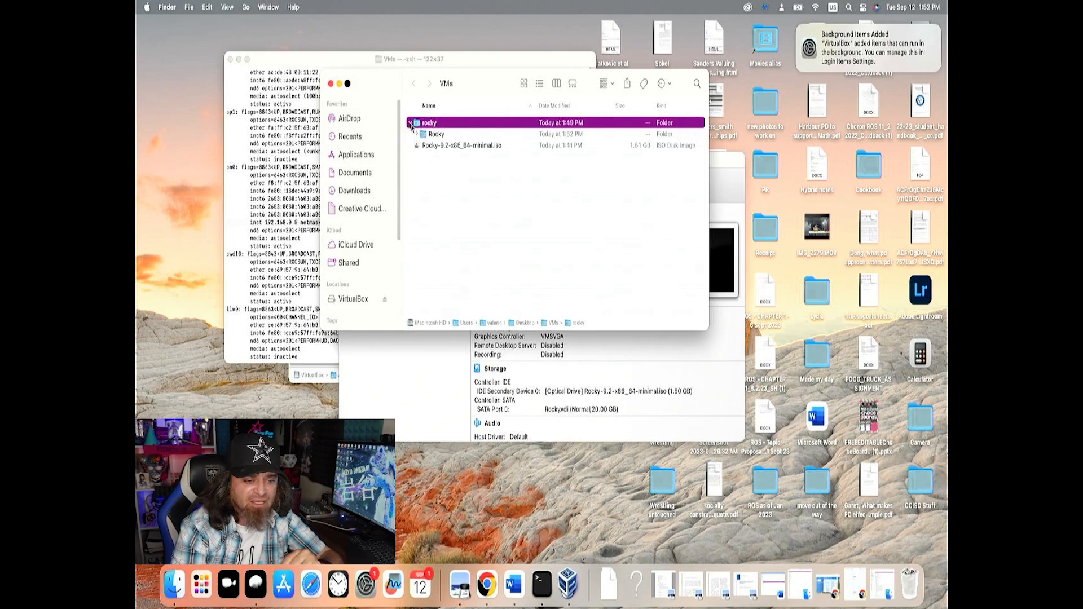
{"action": "left_click", "coordinate": [418, 135]}
{"action": "left_click", "coordinate": [417, 135]}
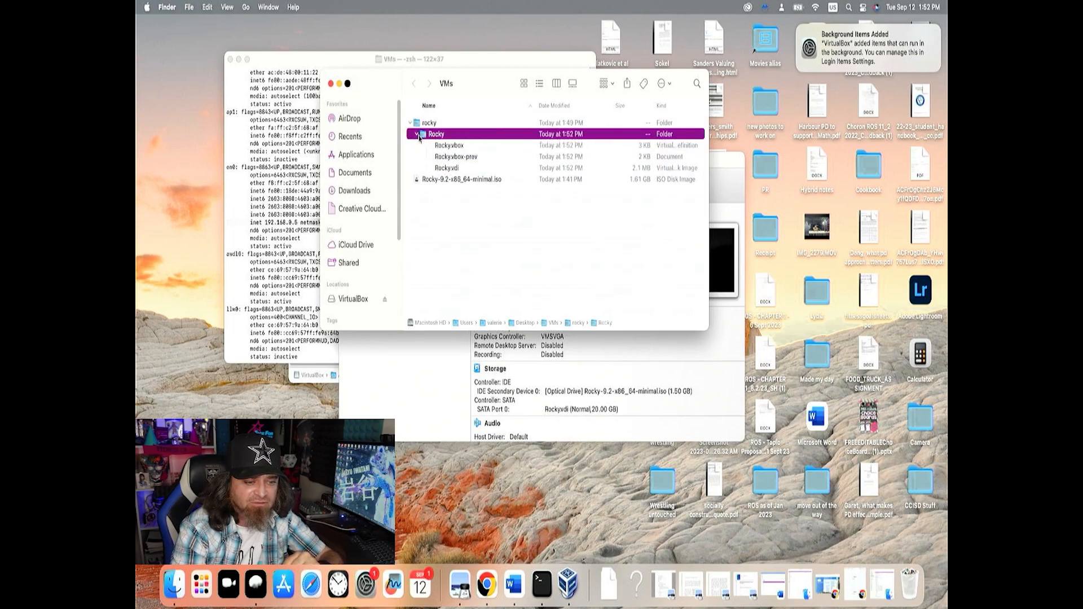
{"action": "left_click", "coordinate": [459, 158]}
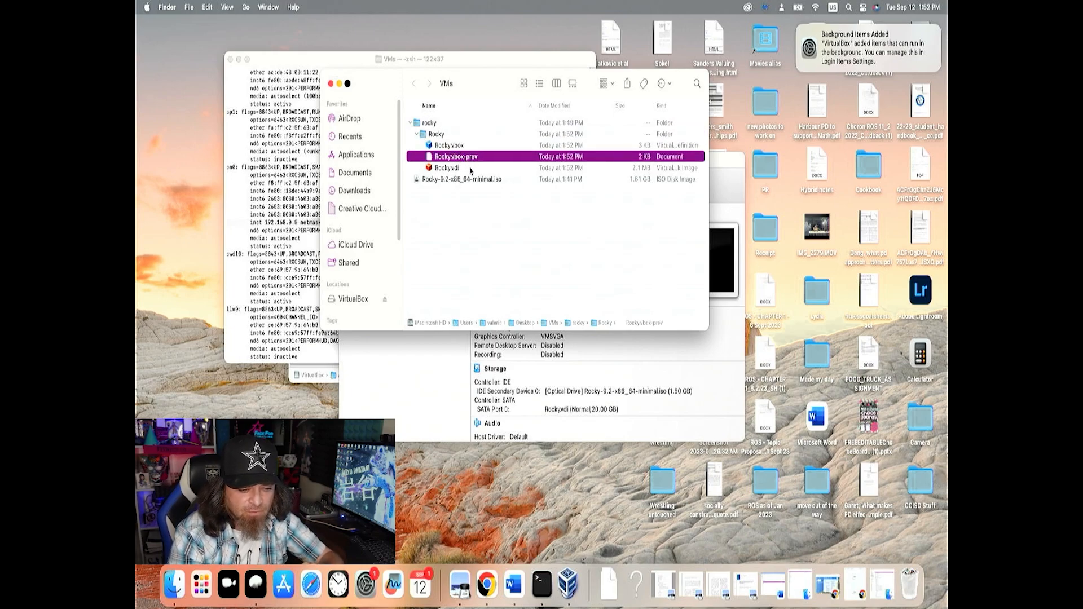
{"action": "left_click", "coordinate": [470, 170]}
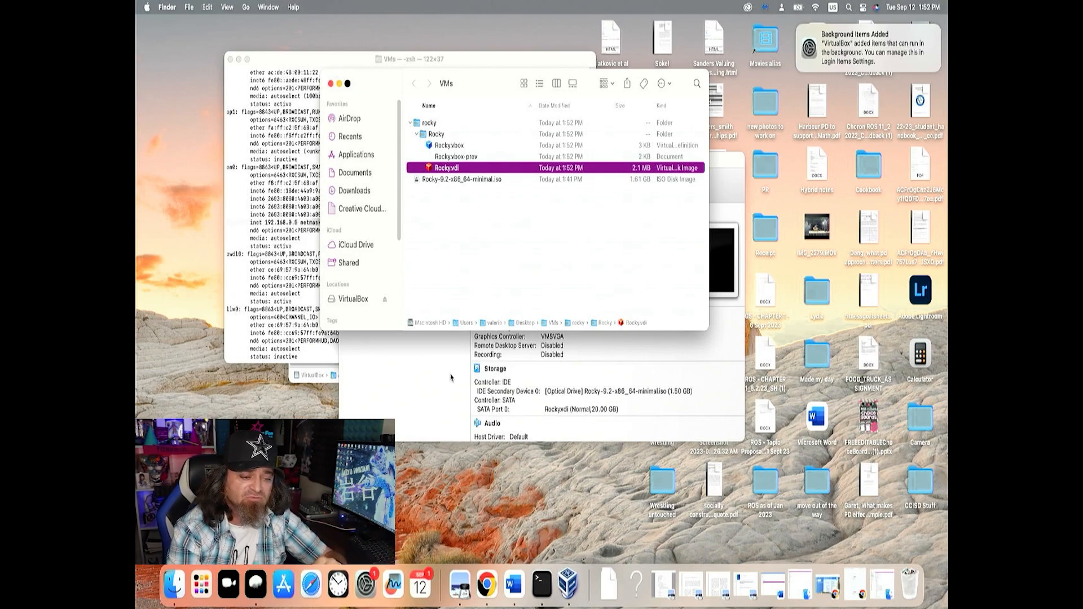
Return to VirtualBox Manager and review the Rocky machine's details, from the general and system settings through storage and network
{"action": "left_click", "coordinate": [434, 383]}
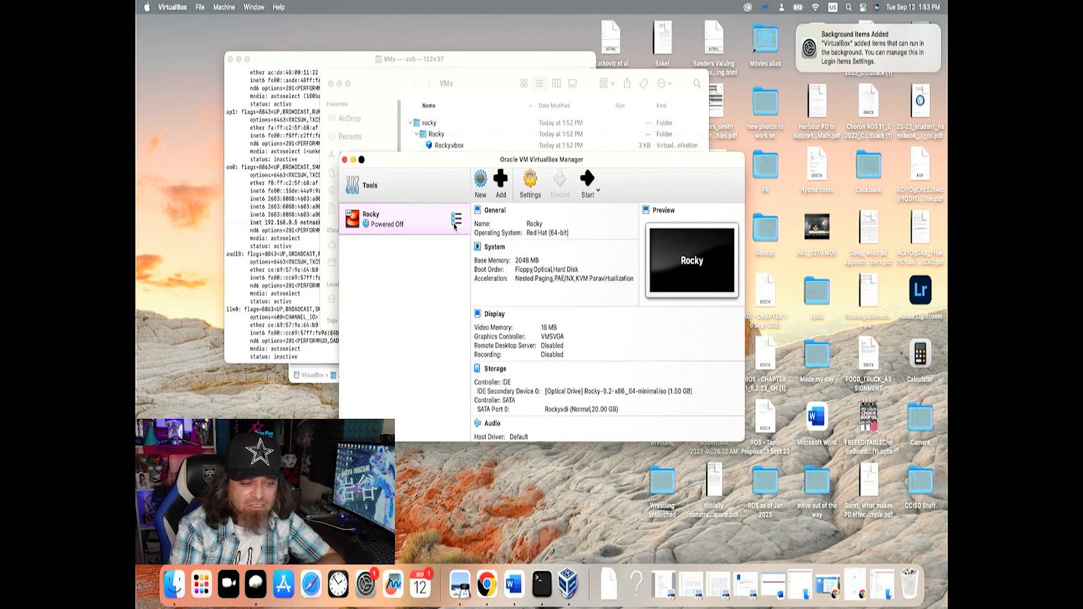
{"action": "left_click", "coordinate": [456, 225]}
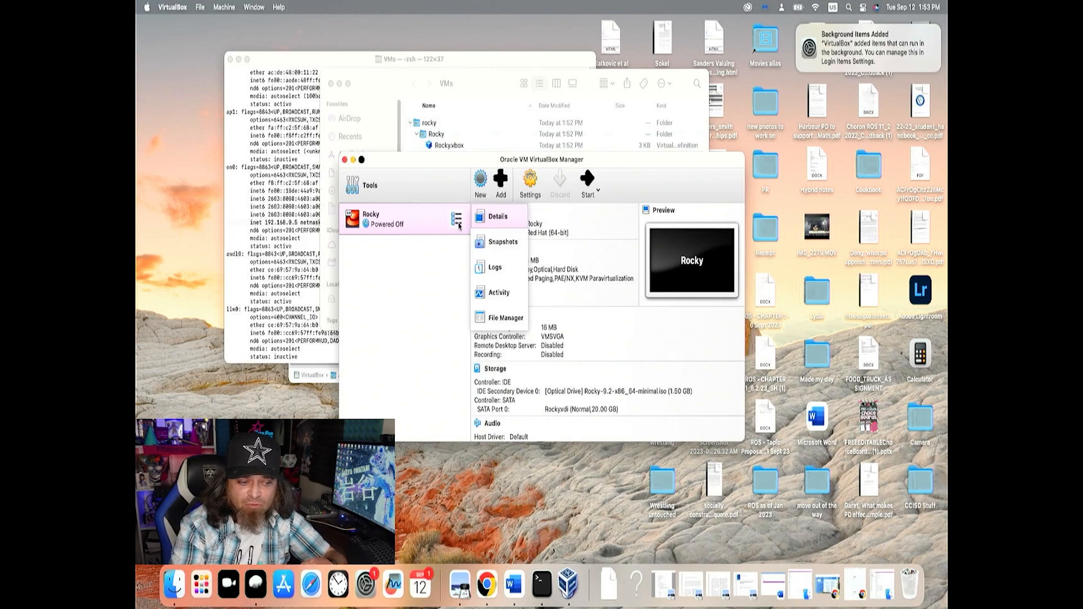
{"action": "left_click", "coordinate": [503, 224]}
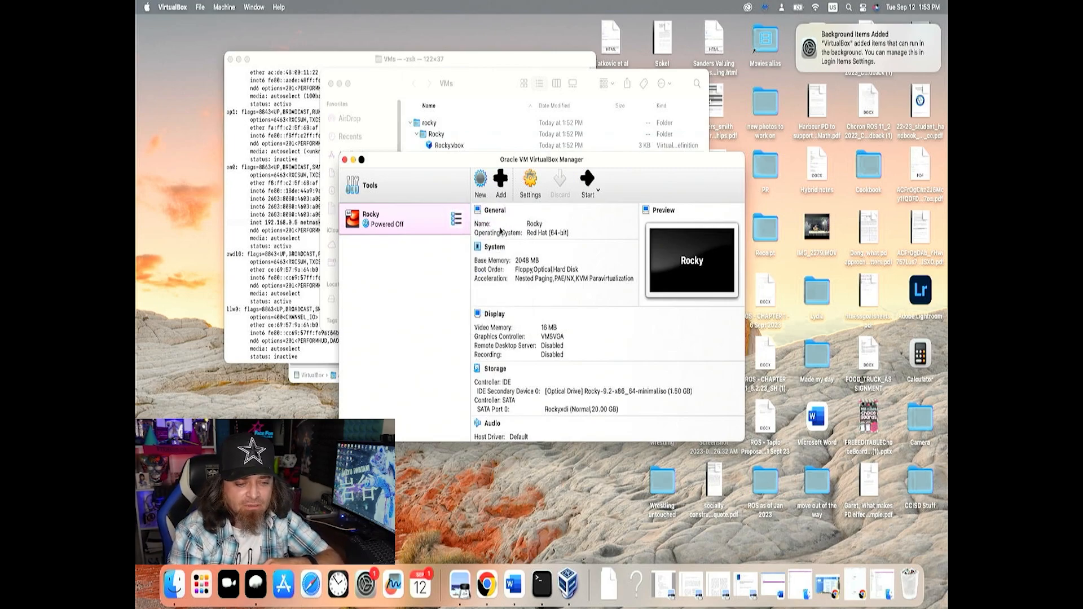
{"action": "scroll", "coordinate": [540, 278], "scroll_direction": "down", "scroll_amount": 1}
{"action": "scroll", "coordinate": [540, 278], "scroll_direction": "up", "scroll_amount": 1}
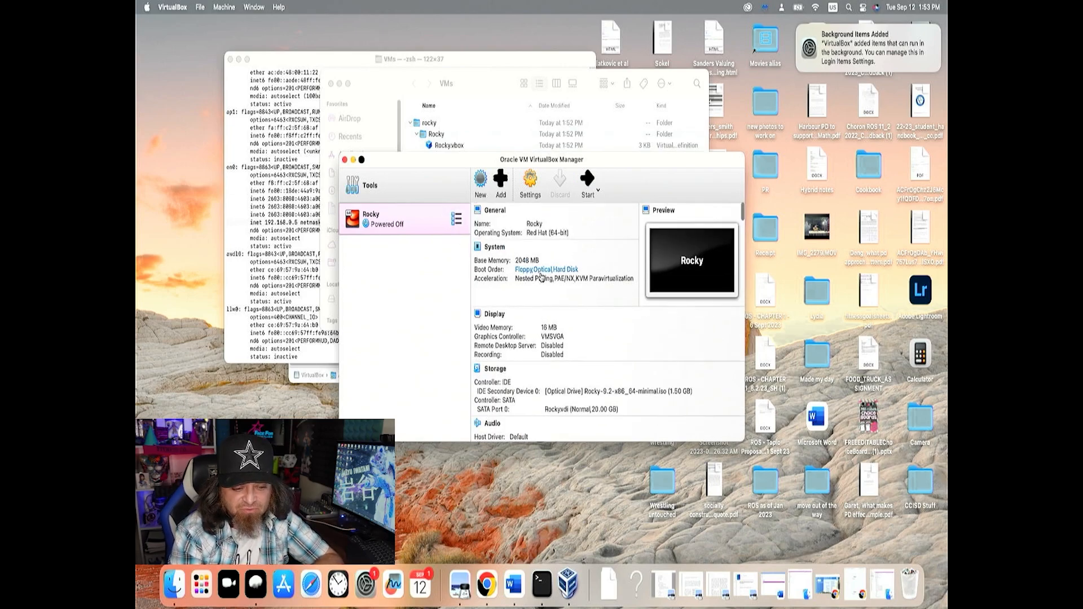
{"action": "scroll", "coordinate": [545, 296], "scroll_direction": "down", "scroll_amount": 3}
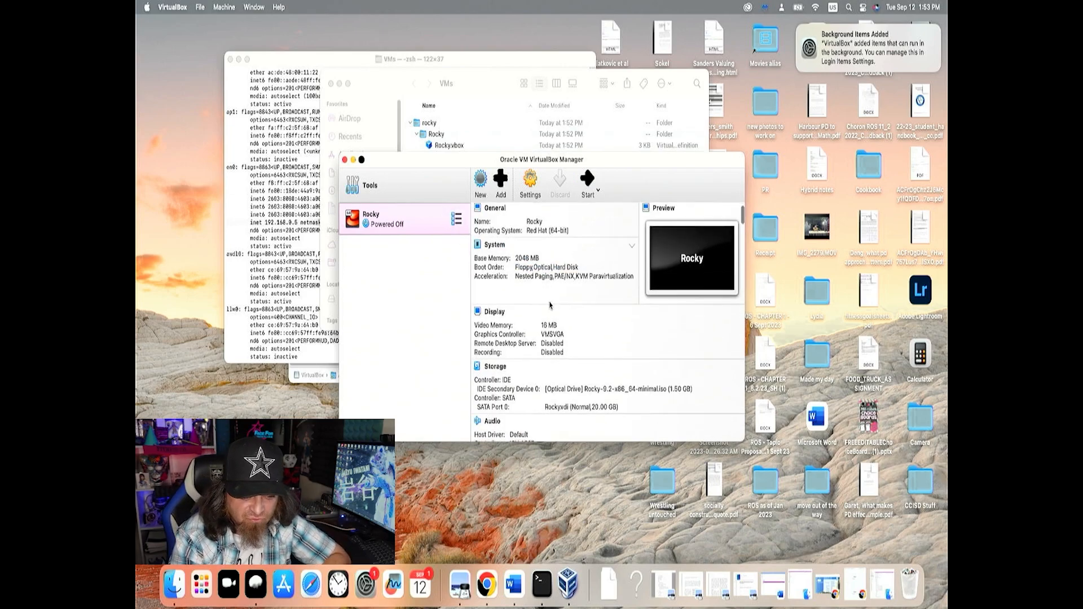
{"action": "scroll", "coordinate": [524, 351], "scroll_direction": "down", "scroll_amount": 3}
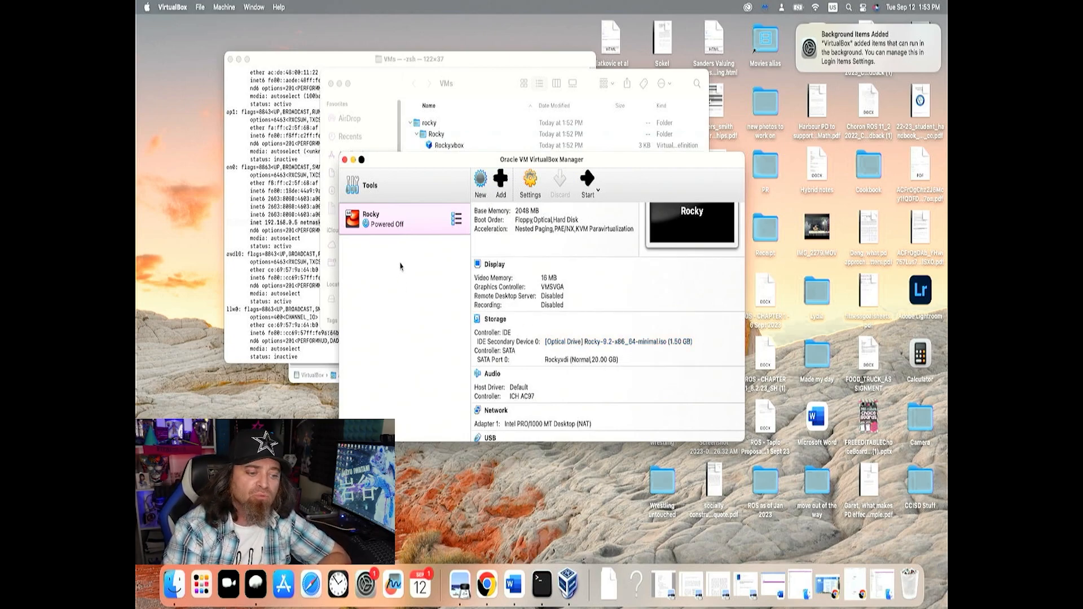
Start the Rocky virtual machine with a Normal Start
{"action": "right_click", "coordinate": [408, 225]}
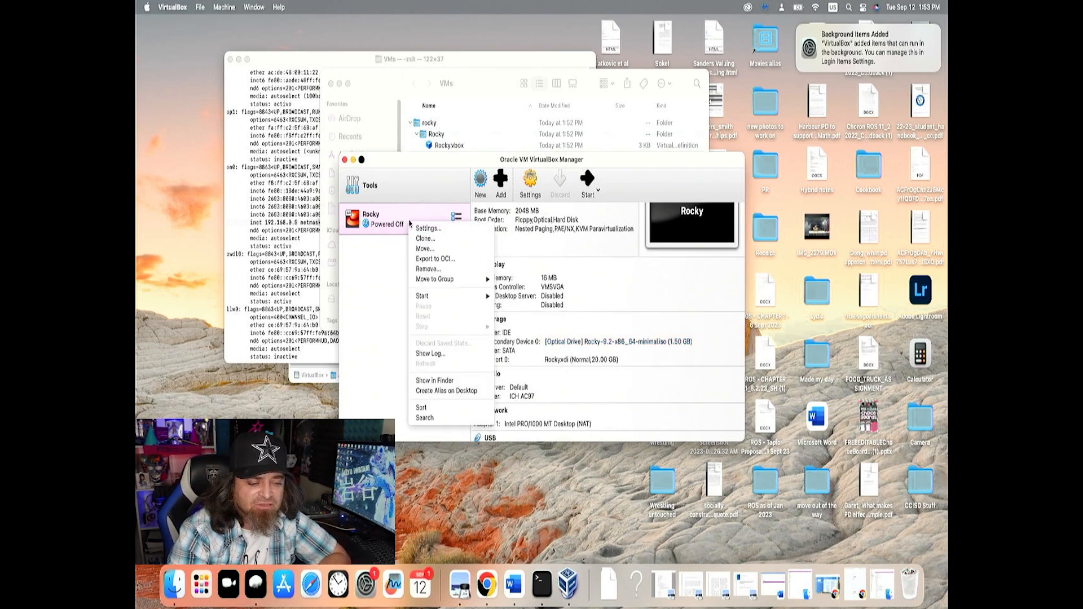
{"action": "mouse_move", "coordinate": [426, 296]}
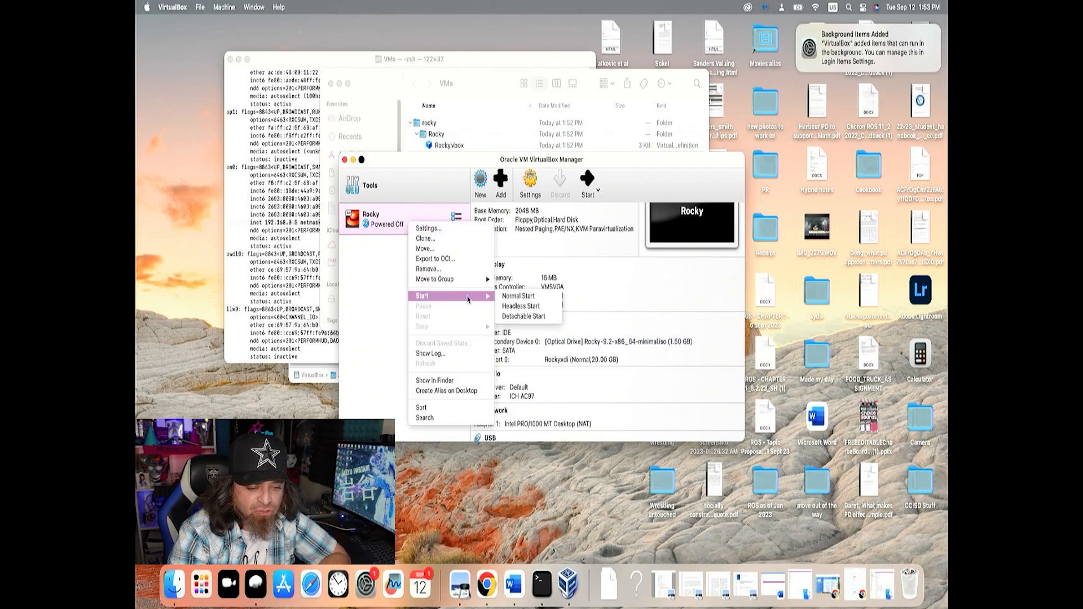
{"action": "left_click", "coordinate": [514, 297]}
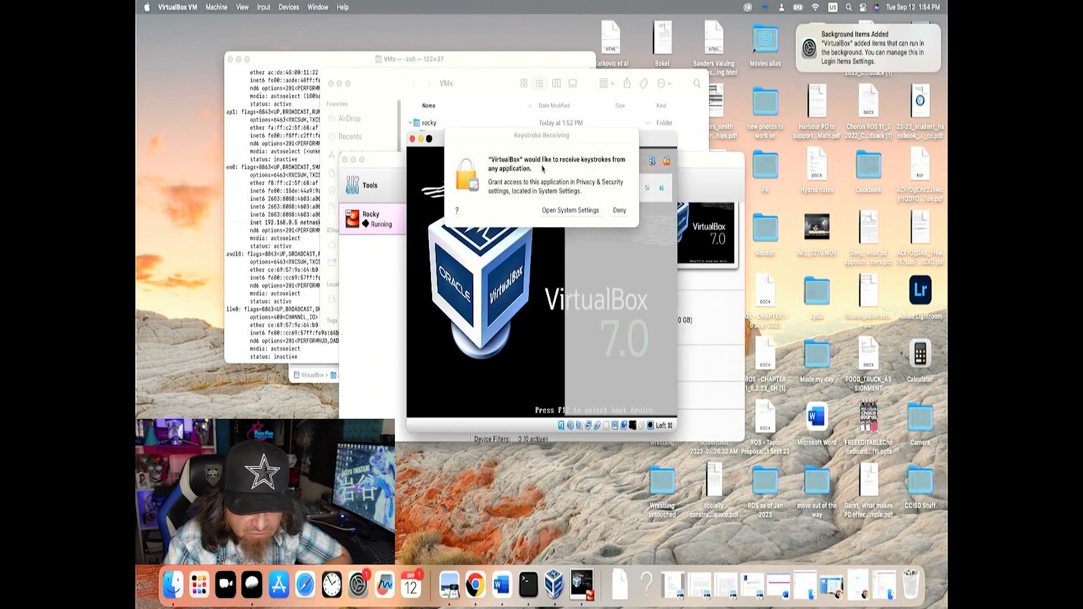
Allow VirtualBox under Input Monitoring in System Settings, authorising with the account password, postpone quitting VirtualBox, and close the settings
{"action": "left_click", "coordinate": [575, 213]}
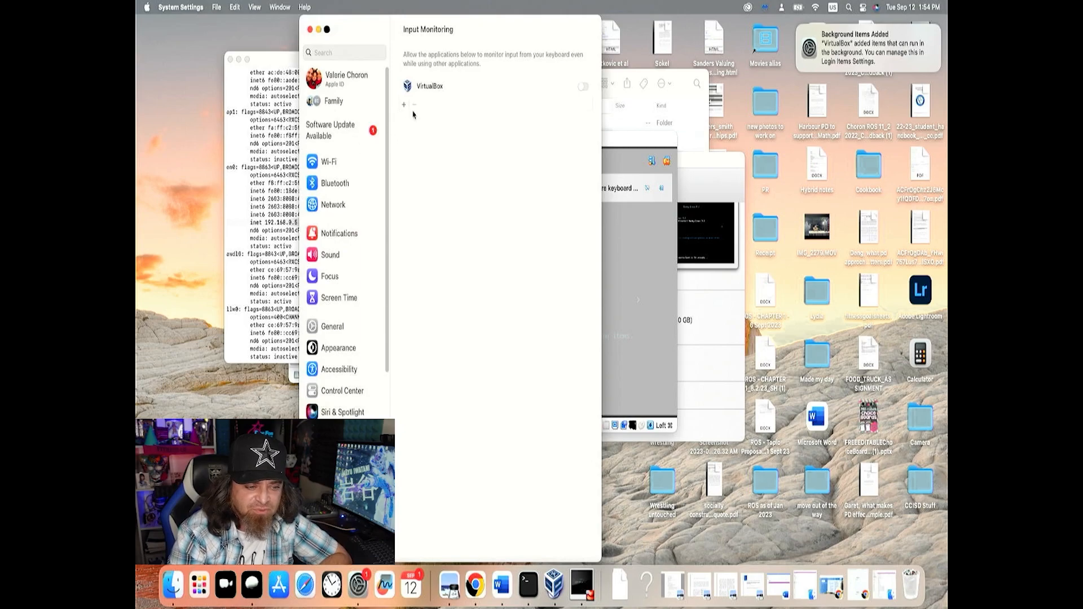
{"action": "left_click", "coordinate": [584, 88]}
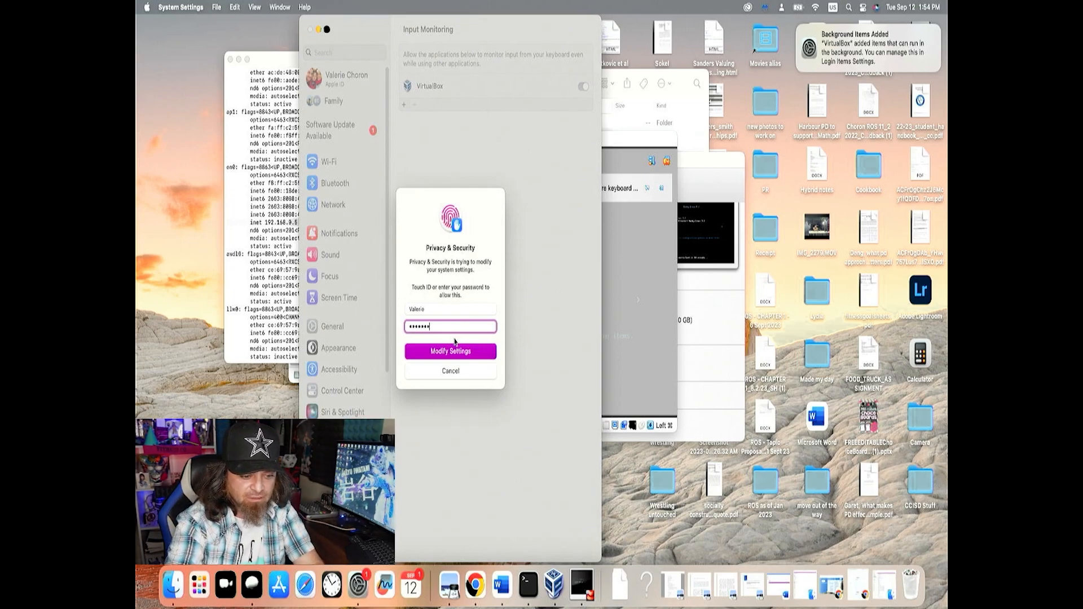
{"action": "key", "text": "BackSpace"}
{"action": "key", "text": "BackSpace"}
{"action": "key", "text": "BackSpace"}
{"action": "key", "text": "BackSpace"}
{"action": "key", "text": "BackSpace"}
{"action": "key", "text": "BackSpace"}
{"action": "type", "text": "••••"}
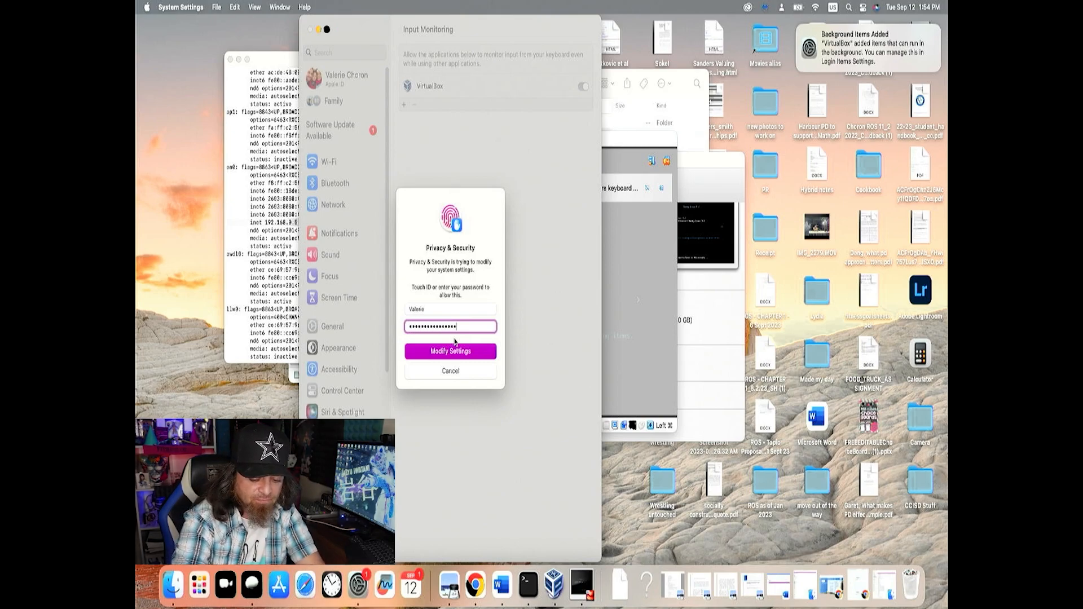
{"action": "left_click", "coordinate": [454, 348]}
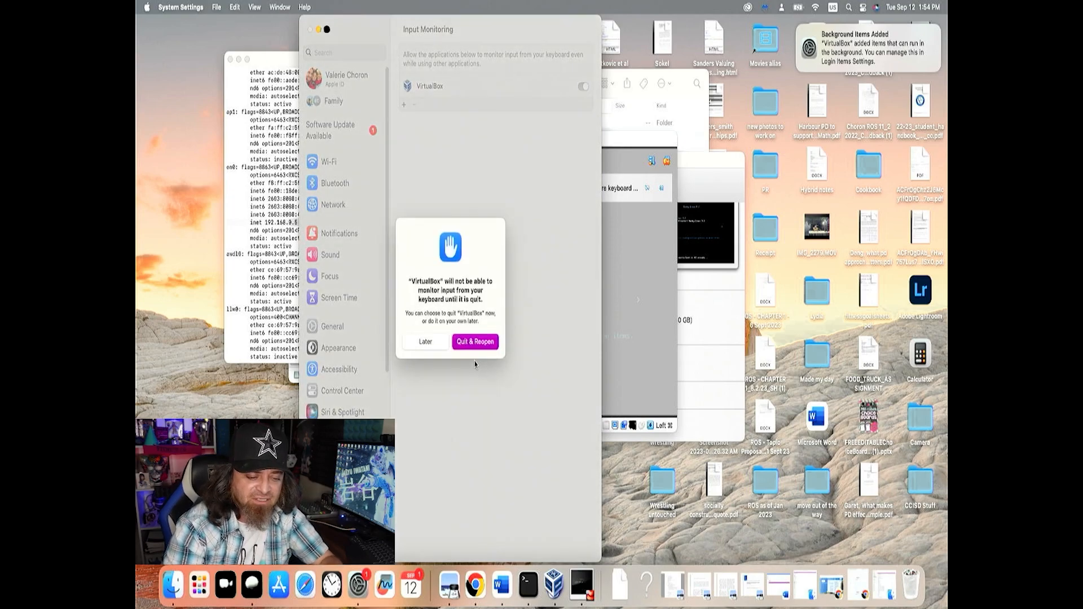
{"action": "left_click", "coordinate": [437, 345]}
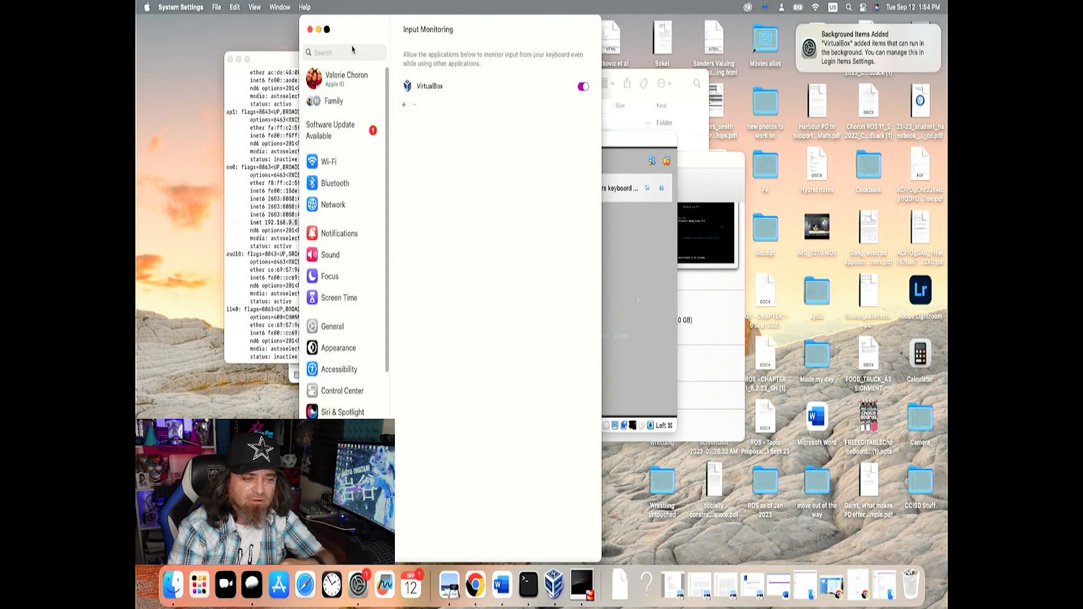
{"action": "left_click", "coordinate": [310, 30]}
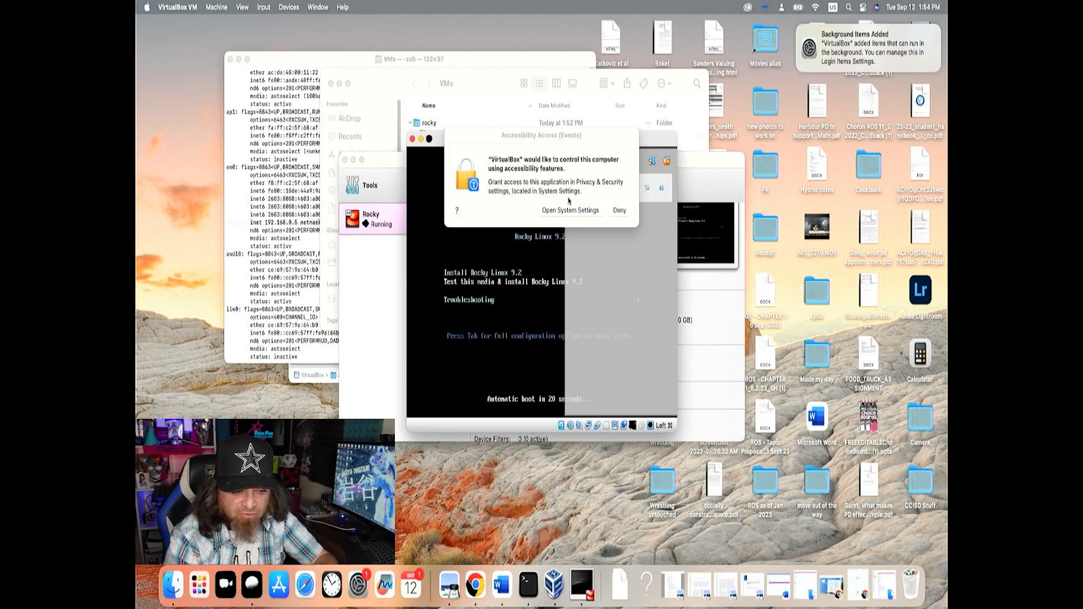
Allow VirtualBox to control the computer under Accessibility in System Settings, authorising with the account password, and close the settings
{"action": "left_click", "coordinate": [567, 211]}
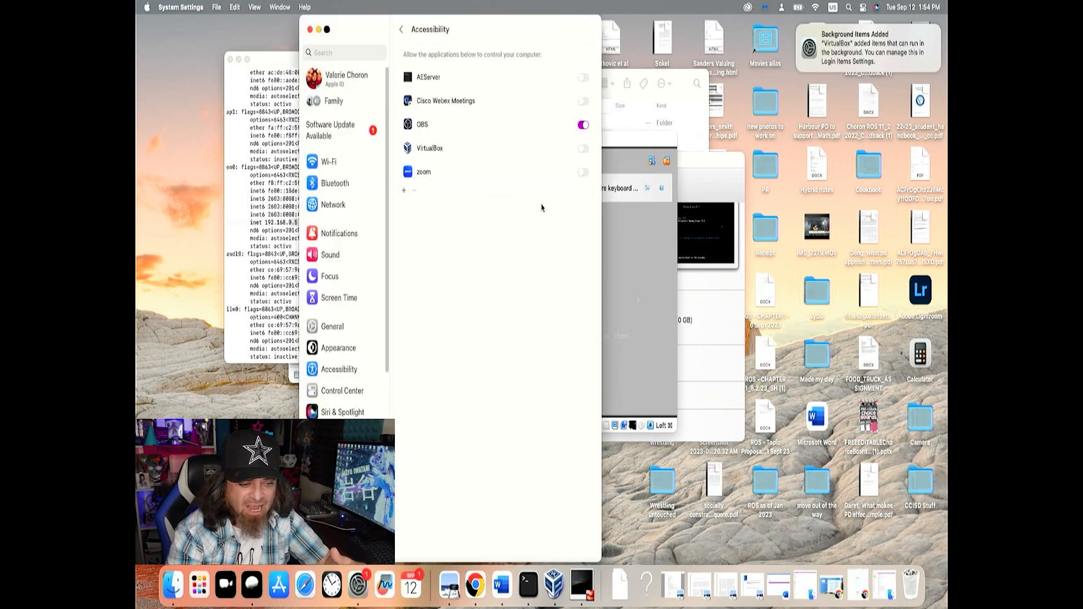
{"action": "left_click", "coordinate": [584, 155]}
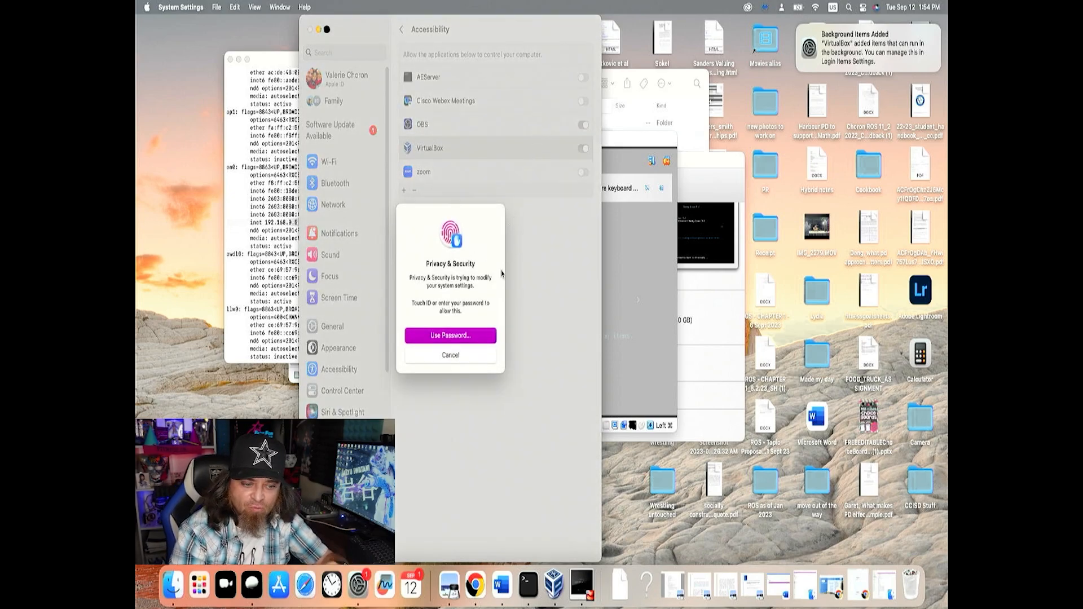
{"action": "left_click", "coordinate": [483, 339]}
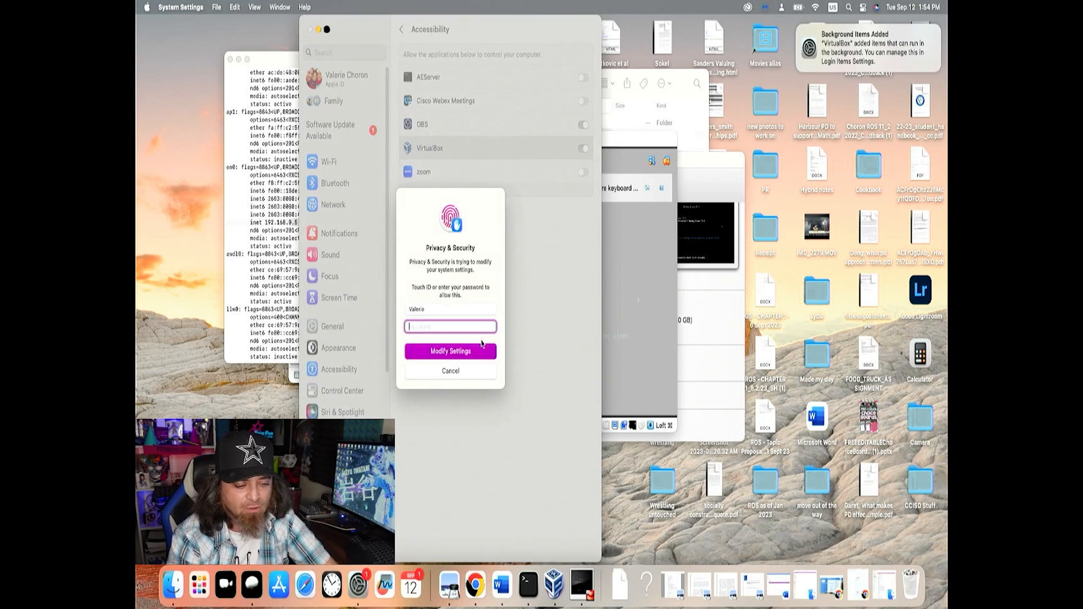
{"action": "type", "text": "••••••"}
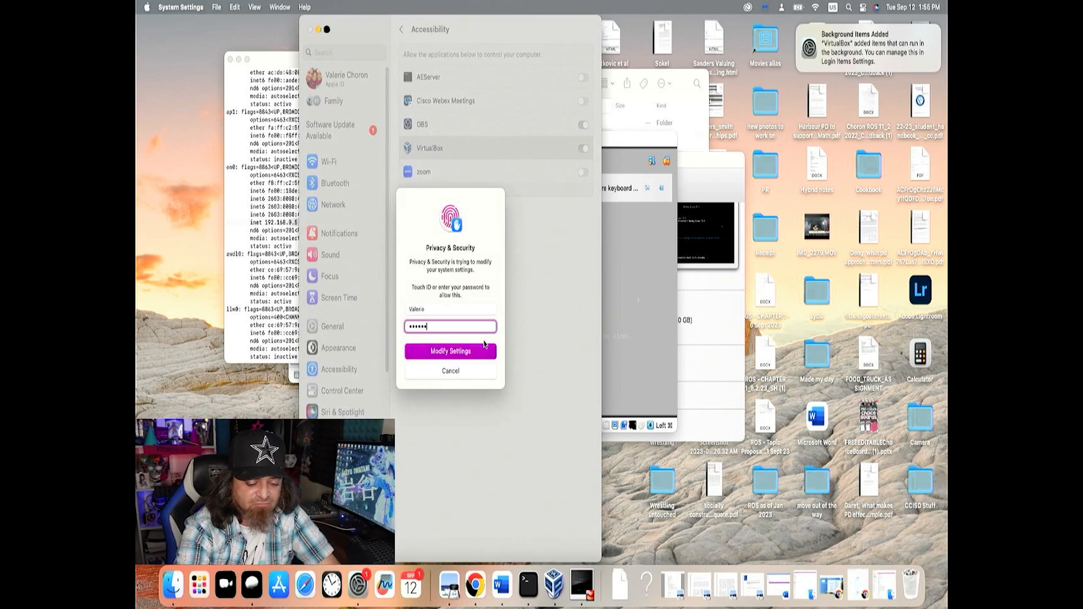
{"action": "type", "text": "•••••••"}
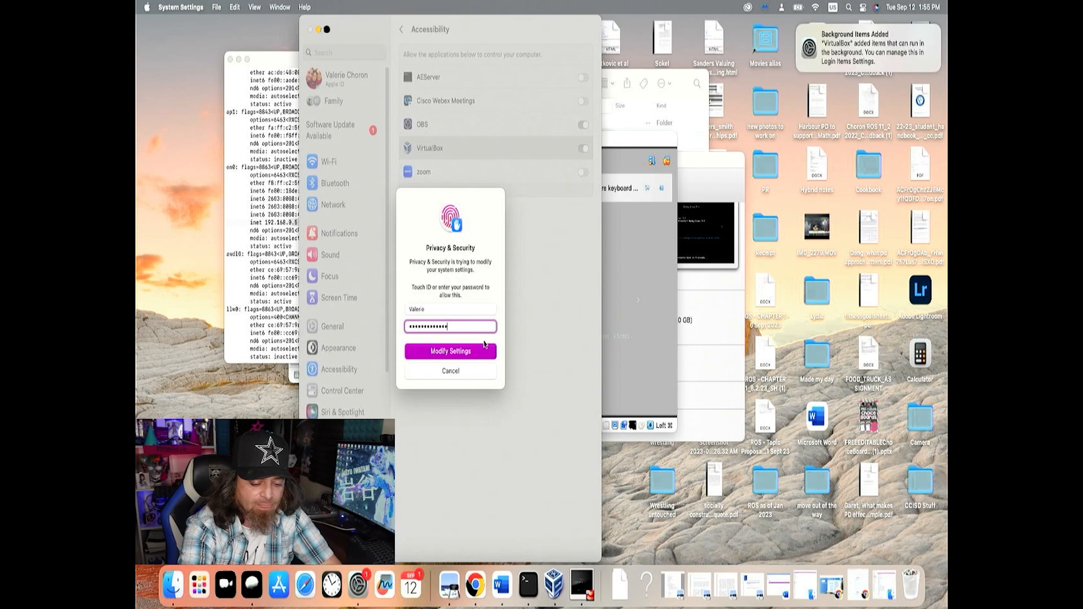
{"action": "left_click", "coordinate": [484, 345]}
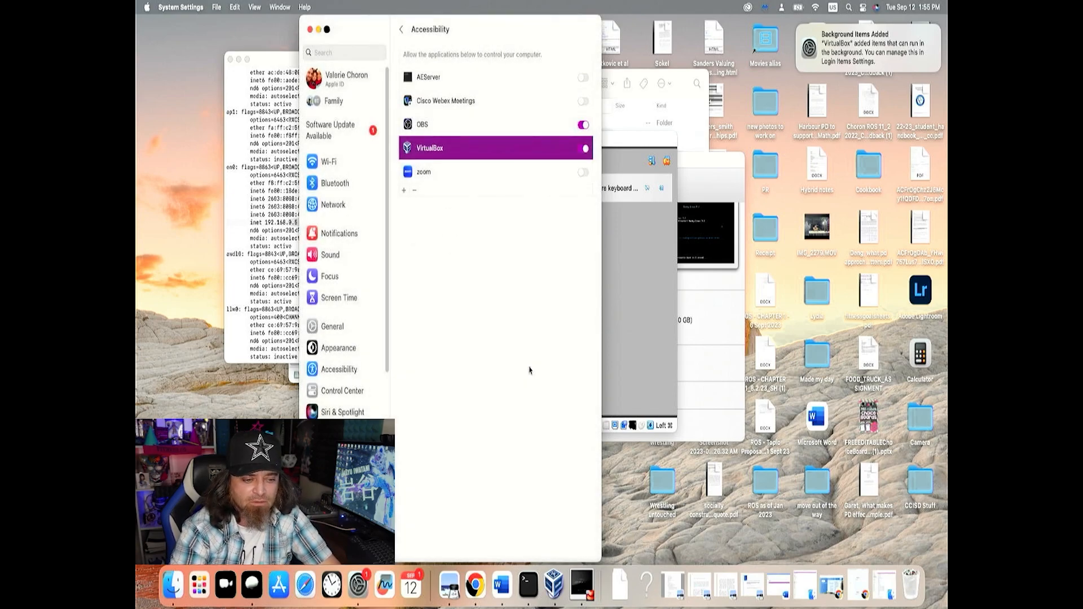
{"action": "left_click", "coordinate": [310, 29]}
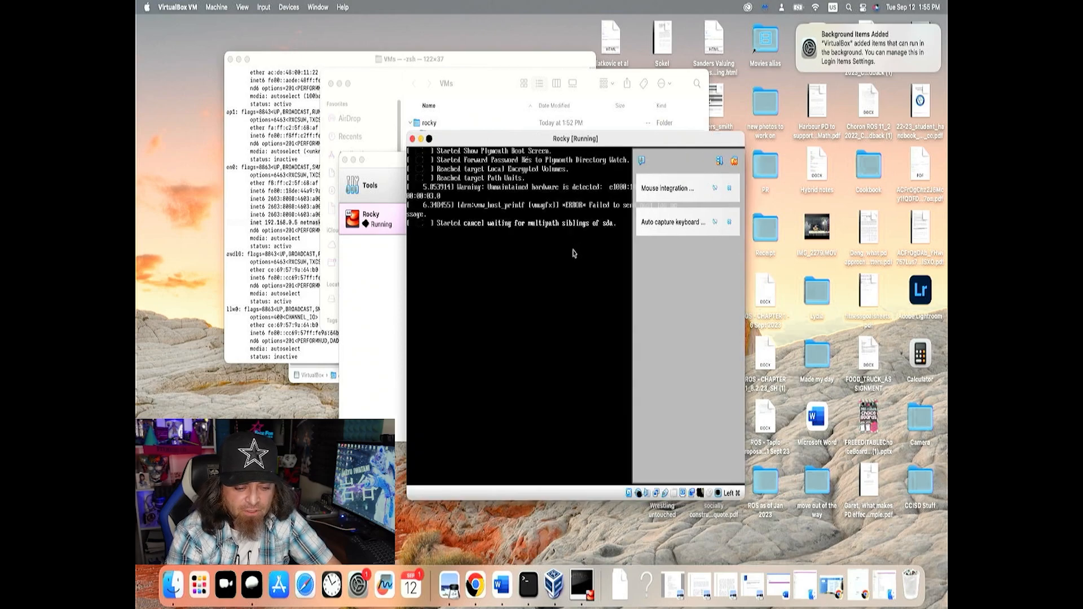
Enlarge the running Rocky window to fill the screen, and allow mouse and keyboard capture without showing the message again
{"action": "left_click_drag", "start_coordinate": [620, 144], "coordinate": [585, 132]}
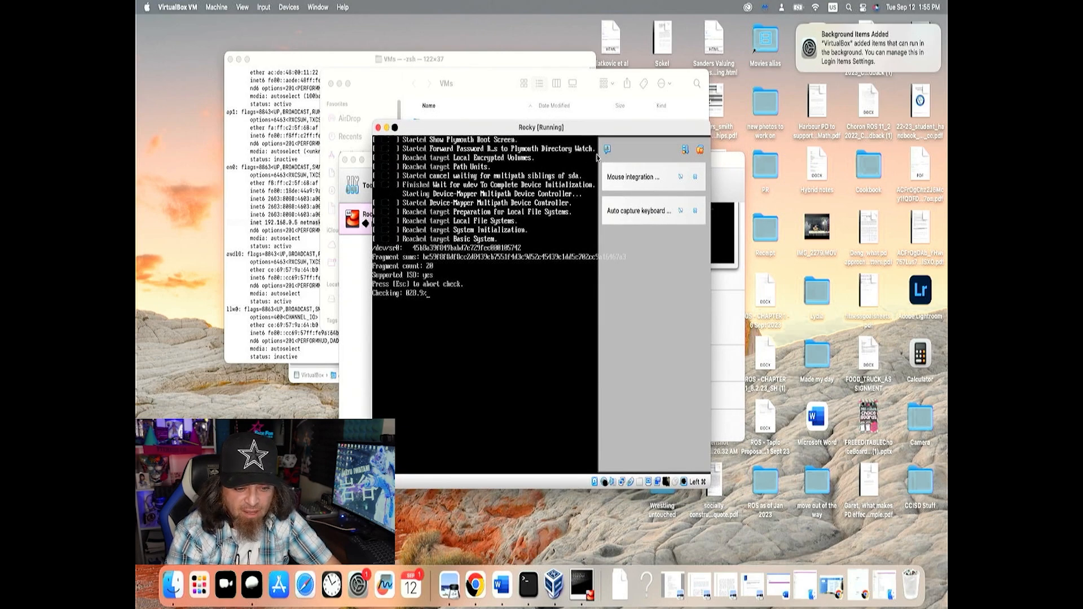
{"action": "double_click", "coordinate": [568, 134]}
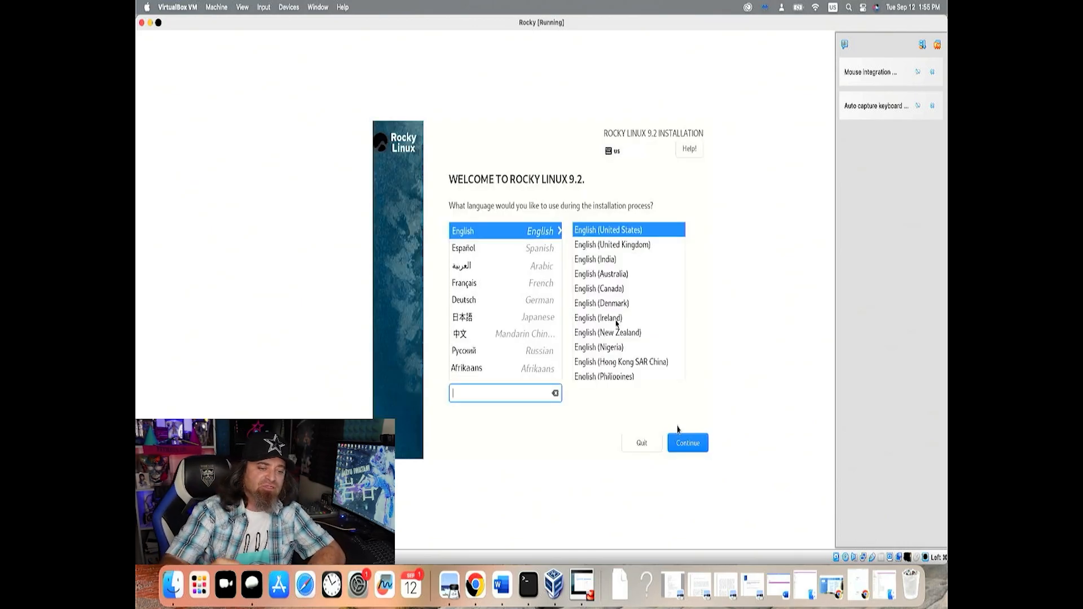
{"action": "left_click", "coordinate": [617, 416]}
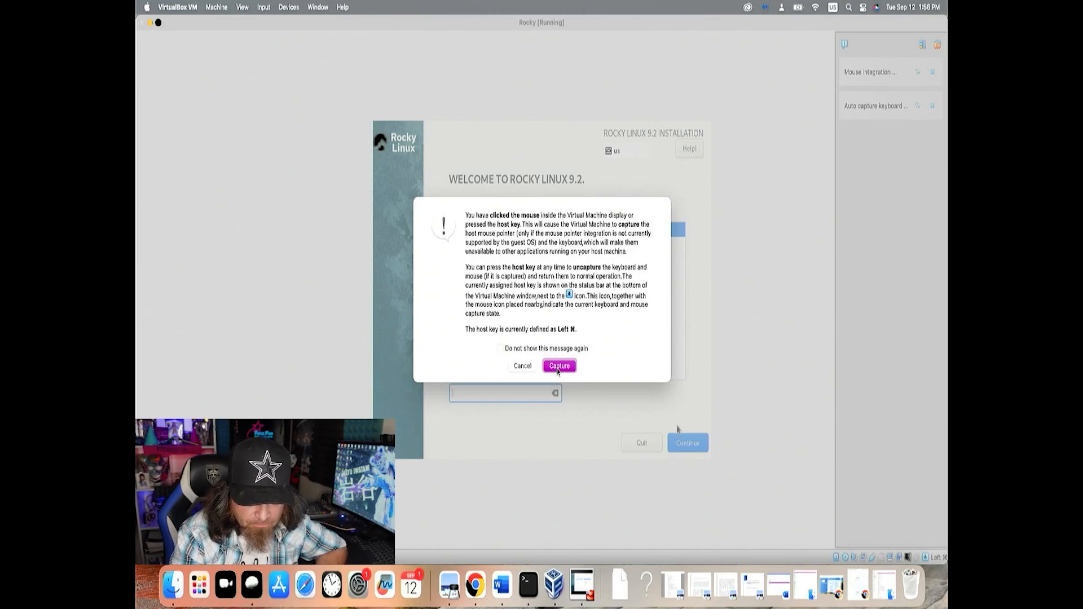
{"action": "left_click", "coordinate": [553, 349]}
{"action": "left_click", "coordinate": [559, 366]}
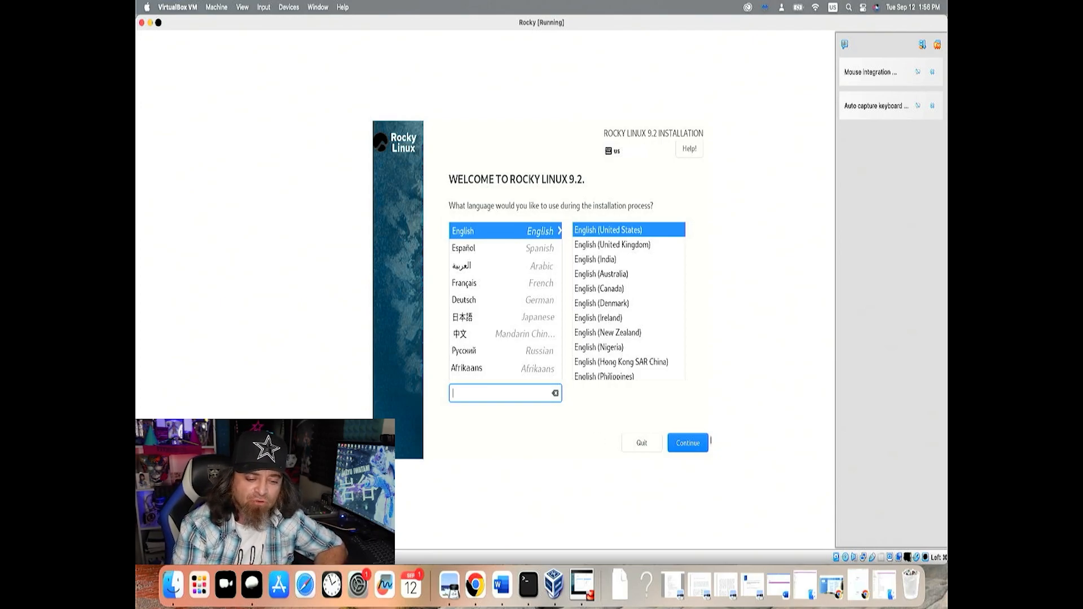
Continue the installation in English (United States), and select the 20 GiB ATA VBOX HARDDISK as the installation destination
{"action": "left_click", "coordinate": [696, 442]}
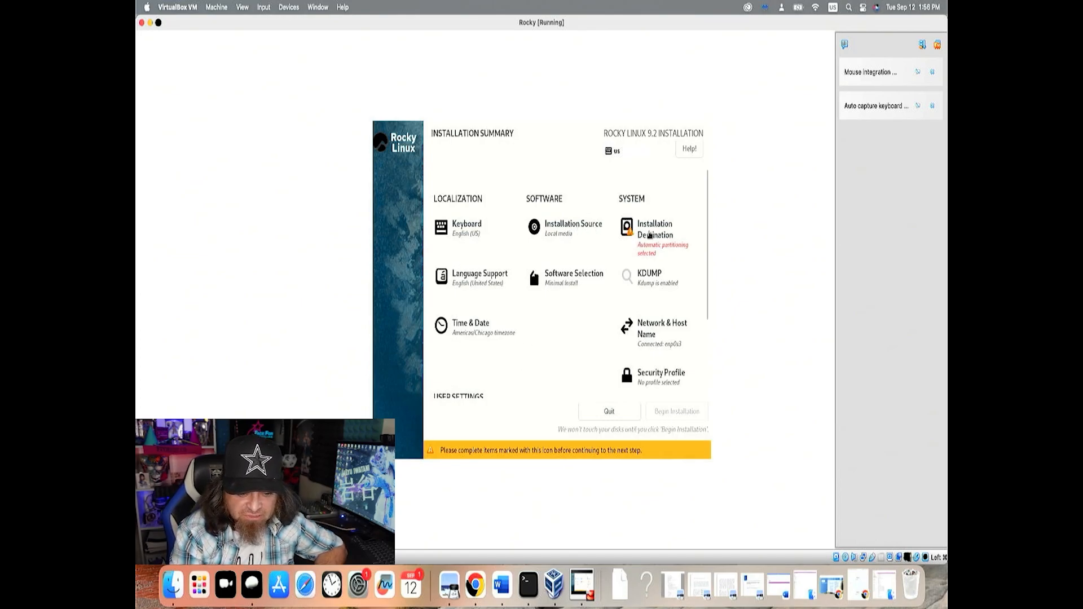
{"action": "left_click", "coordinate": [652, 236]}
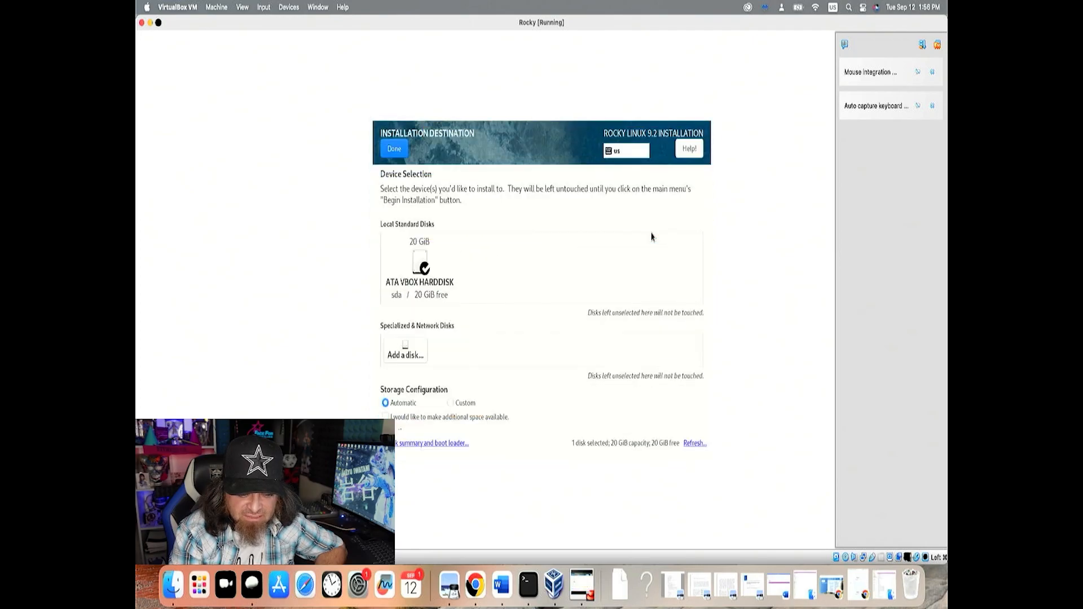
{"action": "left_click", "coordinate": [421, 264]}
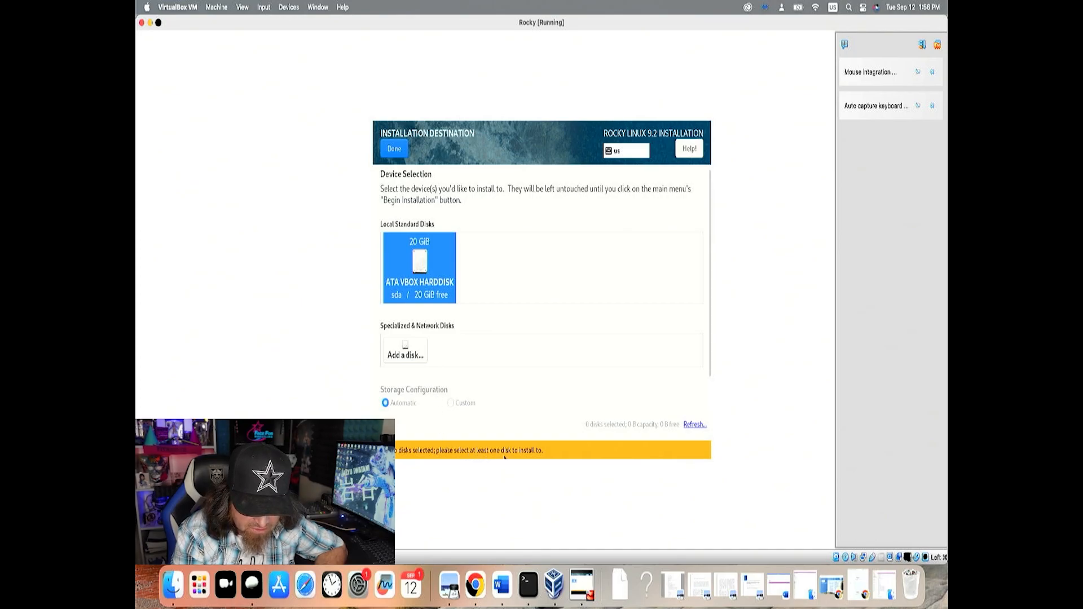
{"action": "left_click", "coordinate": [431, 275]}
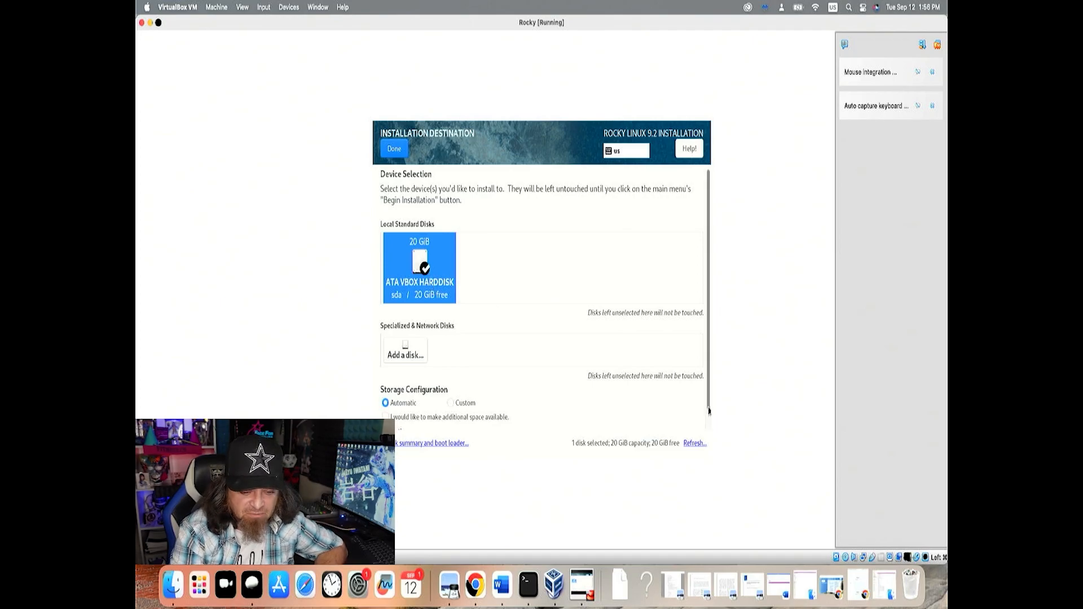
Accept the selected disk as installation destination with automatic storage configuration and return to the installation summary
{"action": "scroll", "coordinate": [696, 411], "scroll_direction": "down", "scroll_amount": 1}
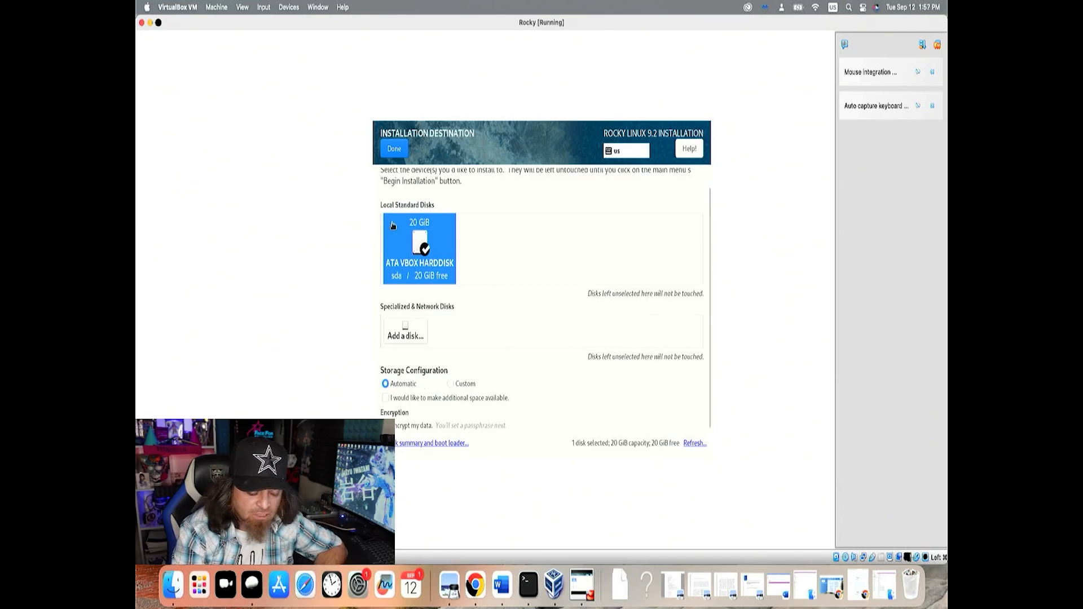
{"action": "left_click", "coordinate": [399, 145]}
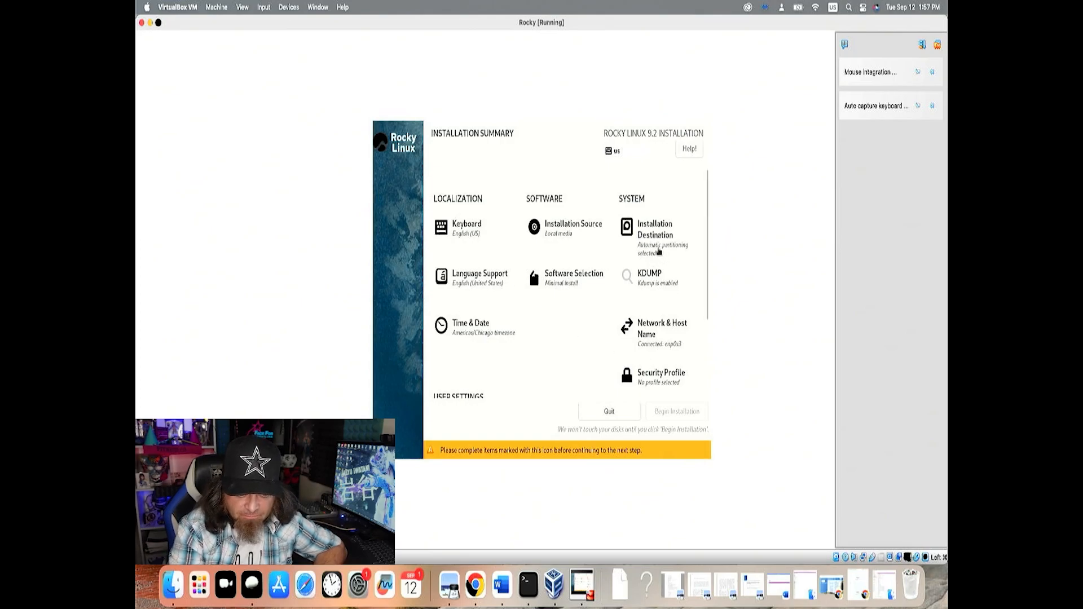
Enter and confirm the root password, accept it despite its weakness, and begin the Rocky Linux installation
{"action": "scroll", "coordinate": [610, 328], "scroll_direction": "down", "scroll_amount": 2}
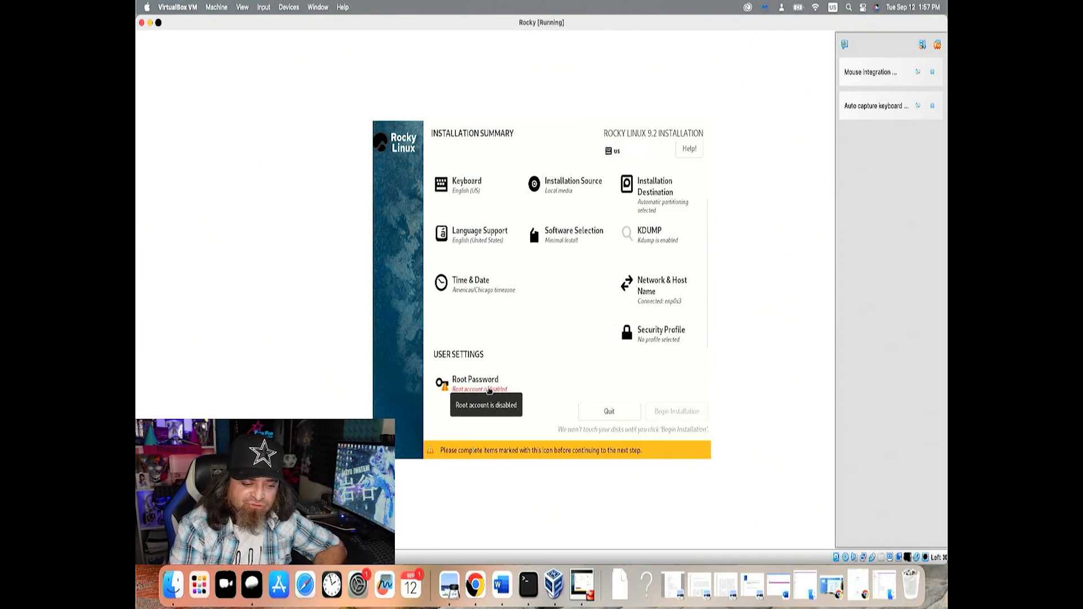
{"action": "left_click", "coordinate": [488, 388]}
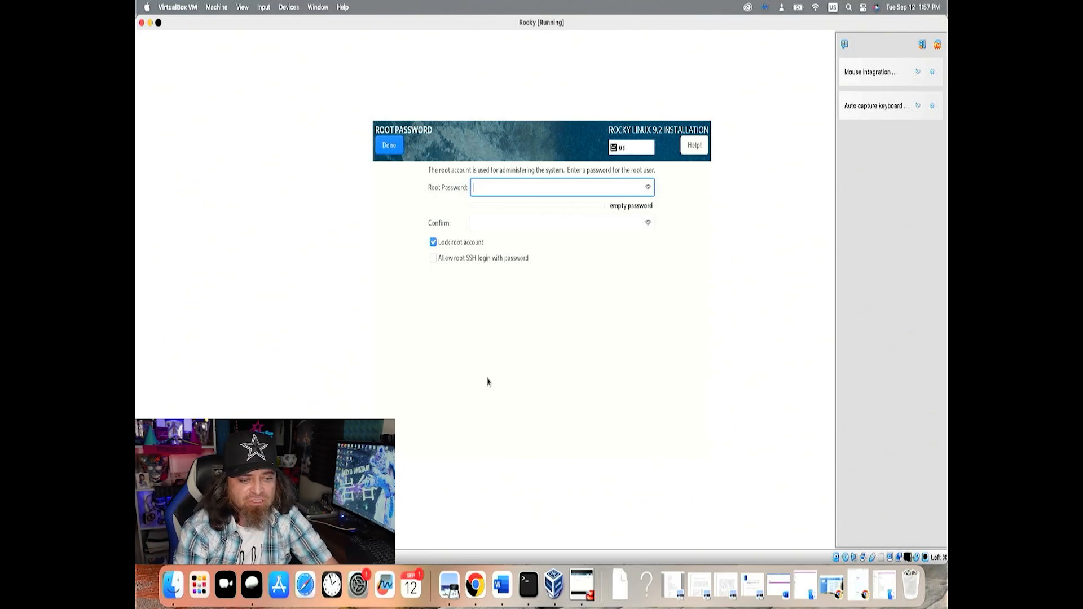
{"action": "type", "text": "****"}
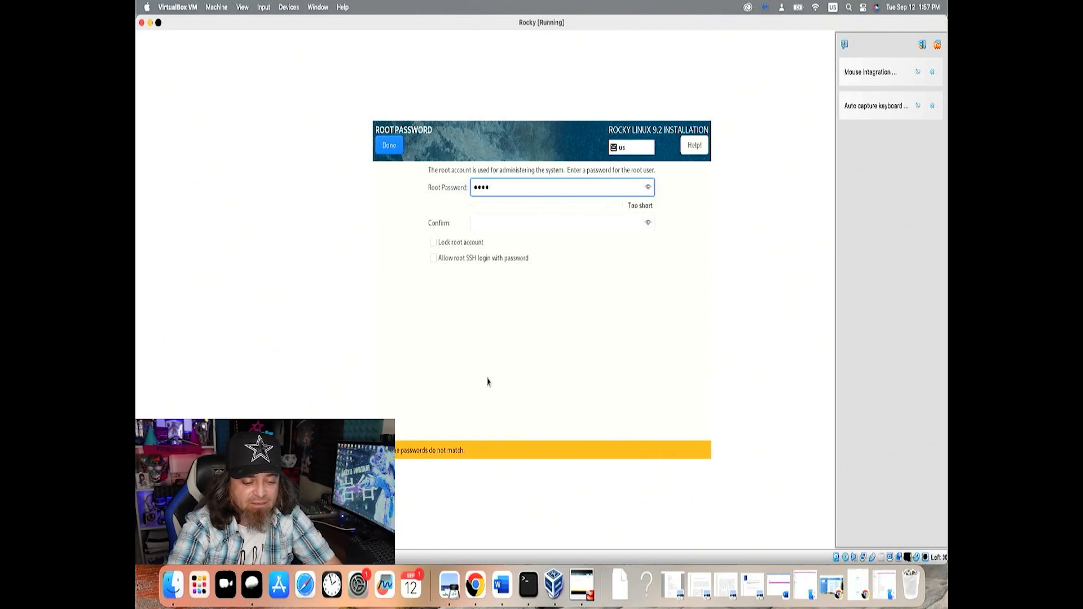
{"action": "type", "text": "****"}
{"action": "left_click", "coordinate": [572, 224]}
{"action": "type", "text": "*"}
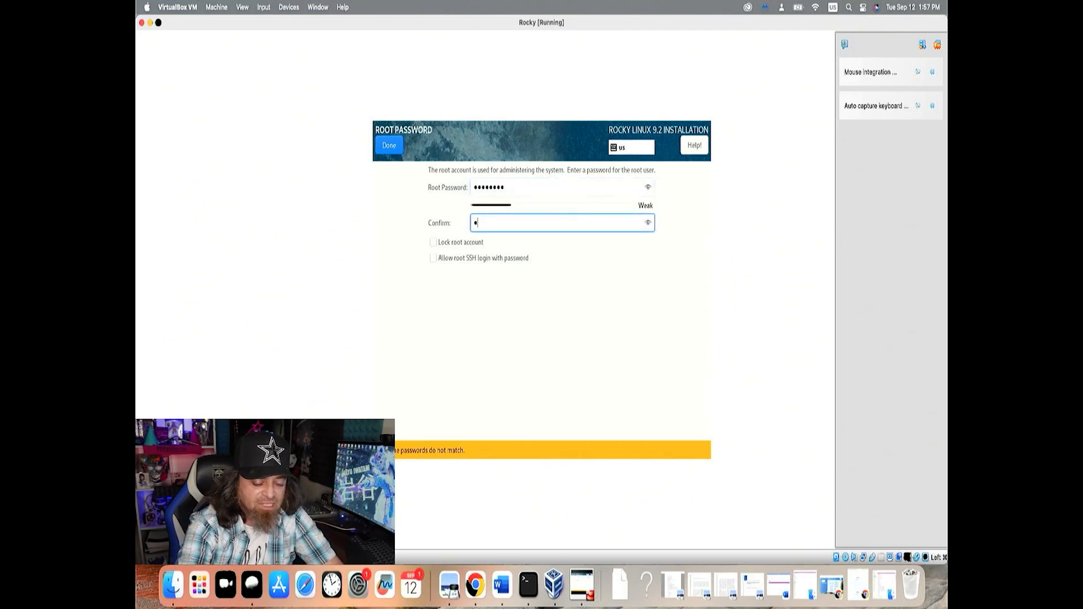
{"action": "type", "text": "*******"}
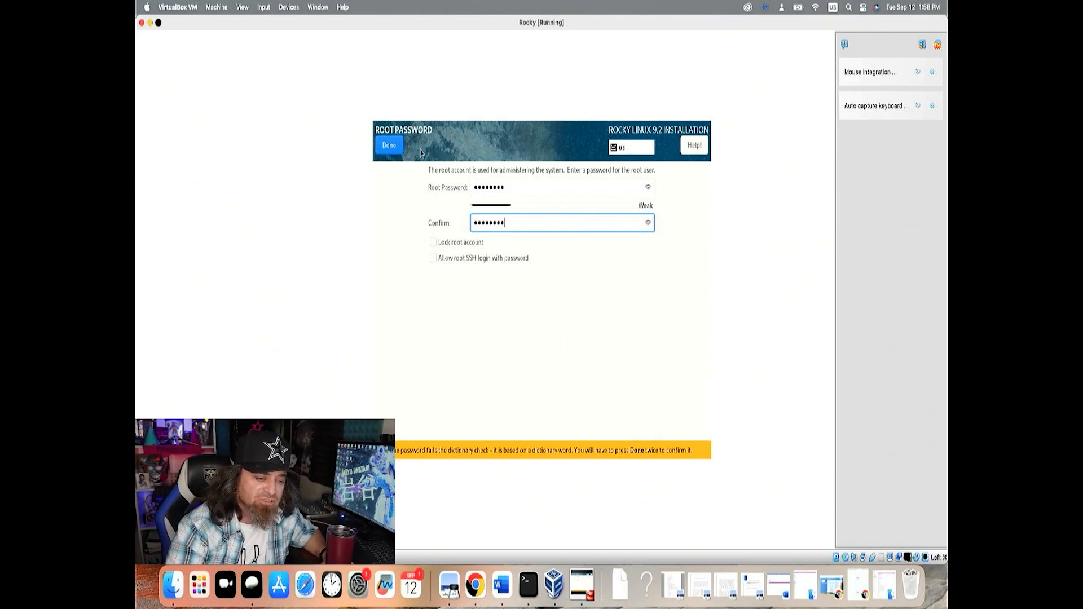
{"action": "left_click", "coordinate": [387, 148]}
{"action": "left_click", "coordinate": [388, 148]}
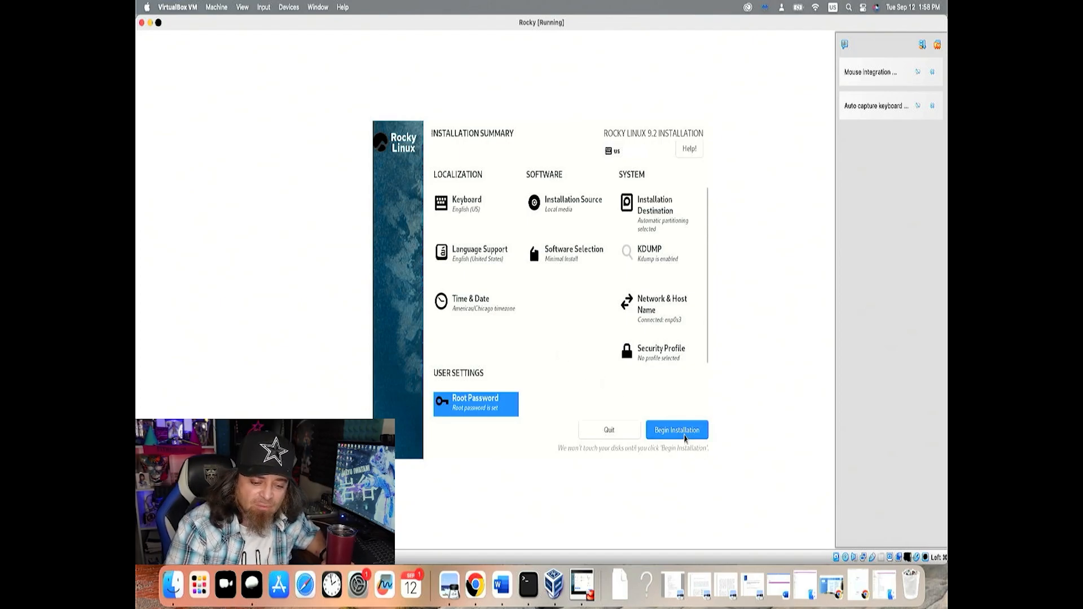
{"action": "left_click", "coordinate": [683, 436]}
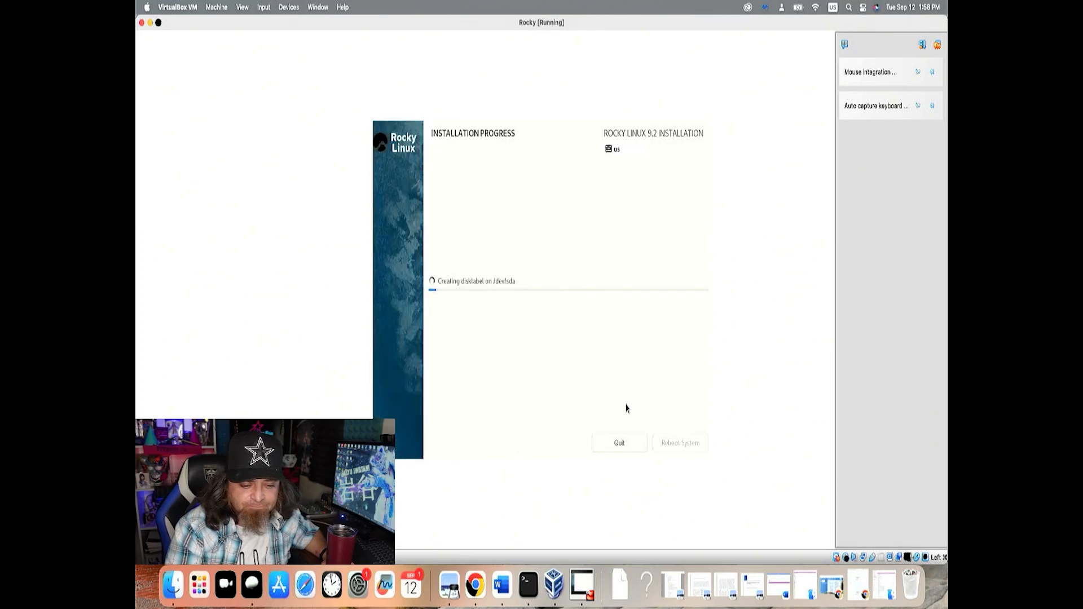
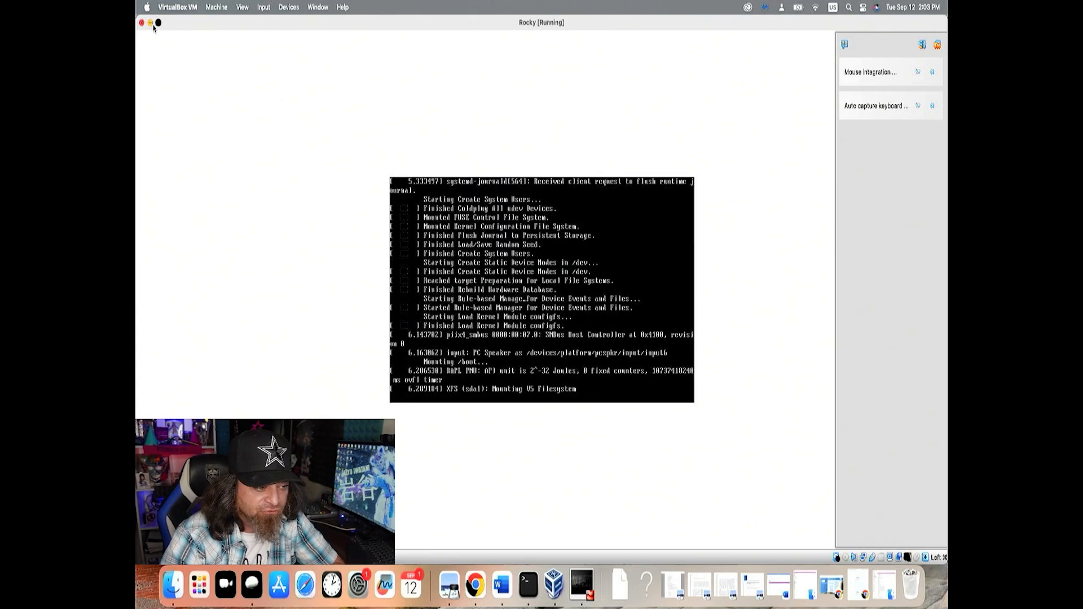
Switch the Rocky machine to full screen, return it to windowed mode, and place its window so the VirtualBox Manager is accessible
{"action": "left_click", "coordinate": [158, 23]}
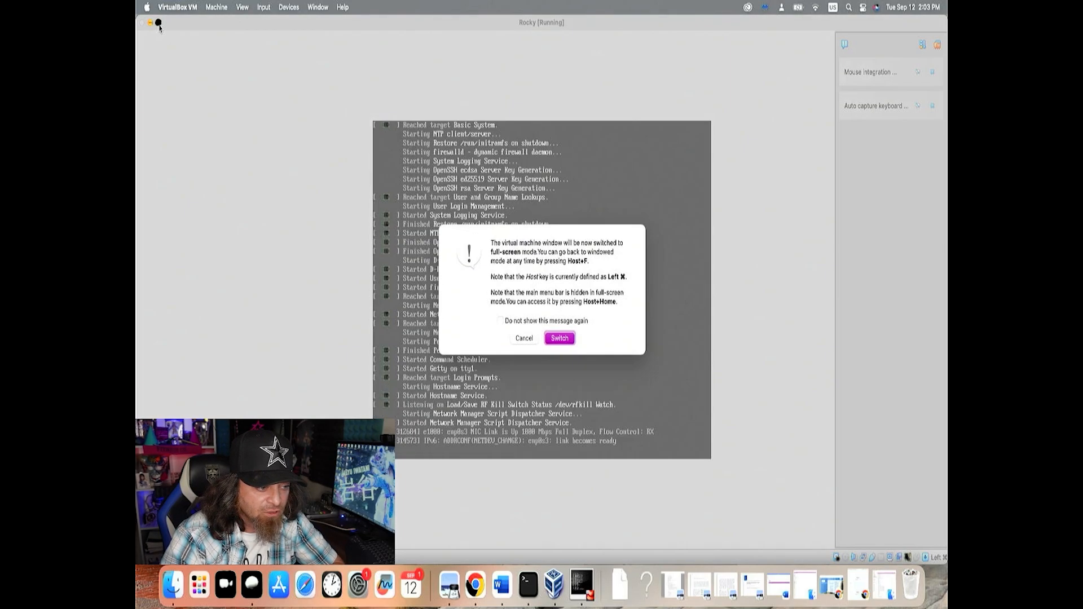
{"action": "left_click", "coordinate": [553, 340]}
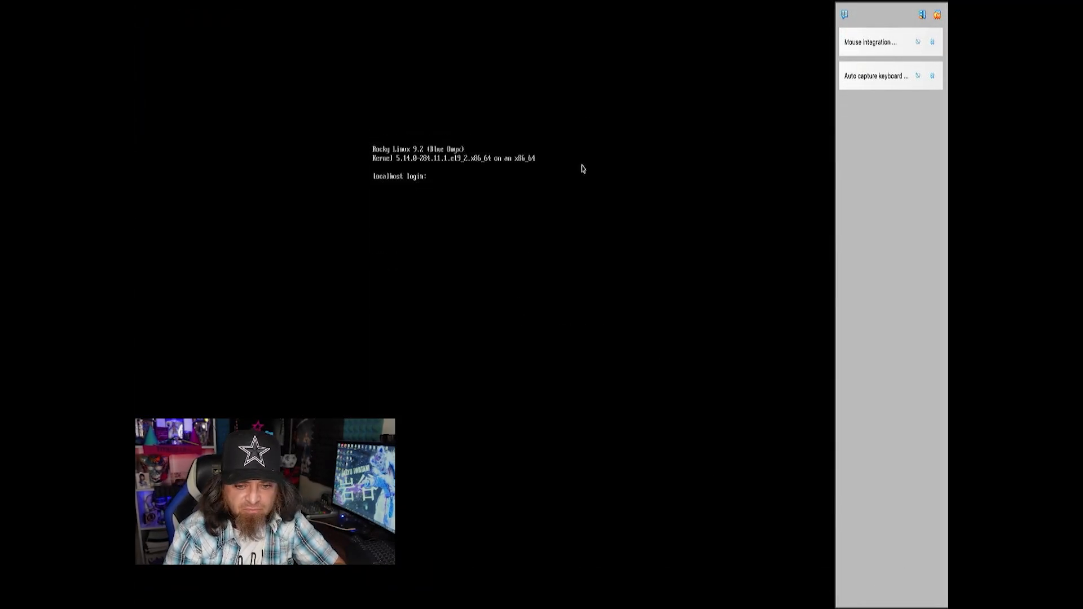
{"action": "mouse_move", "coordinate": [562, 5]}
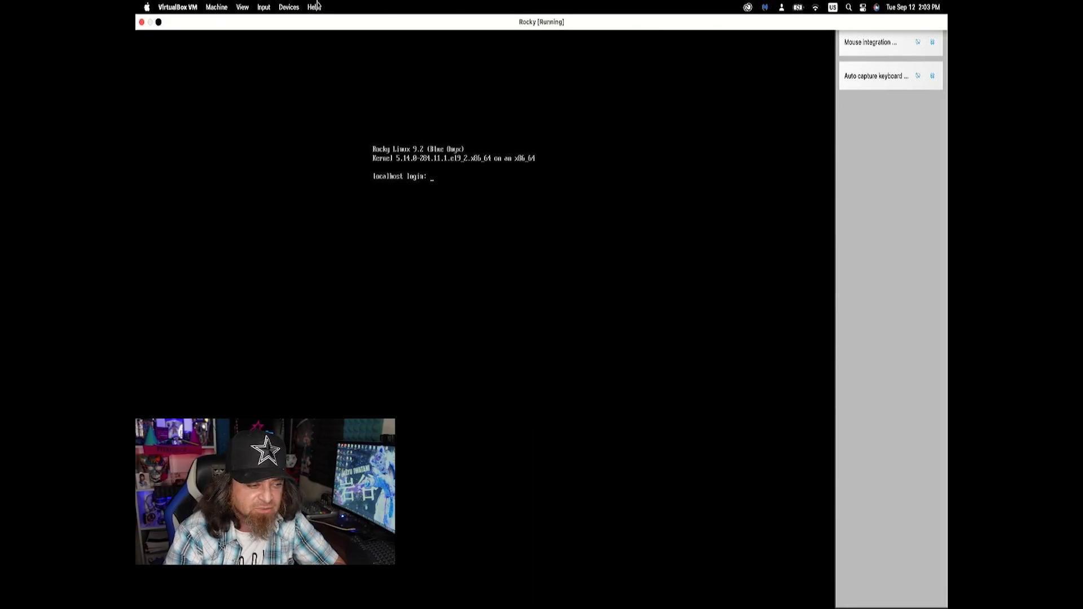
{"action": "left_click", "coordinate": [158, 23]}
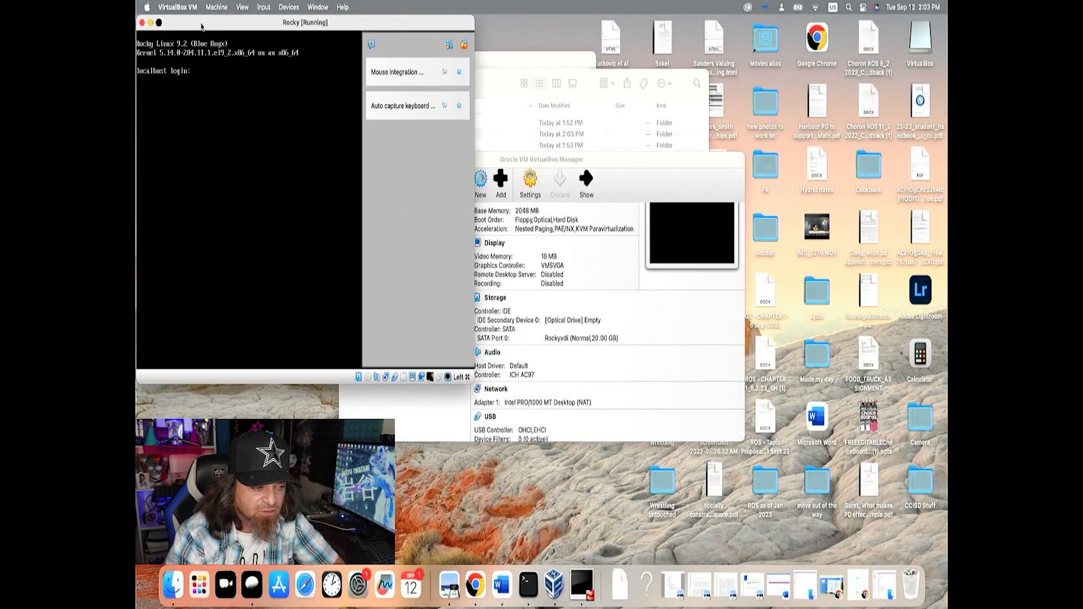
{"action": "left_click_drag", "start_coordinate": [175, 28], "coordinate": [502, 119]}
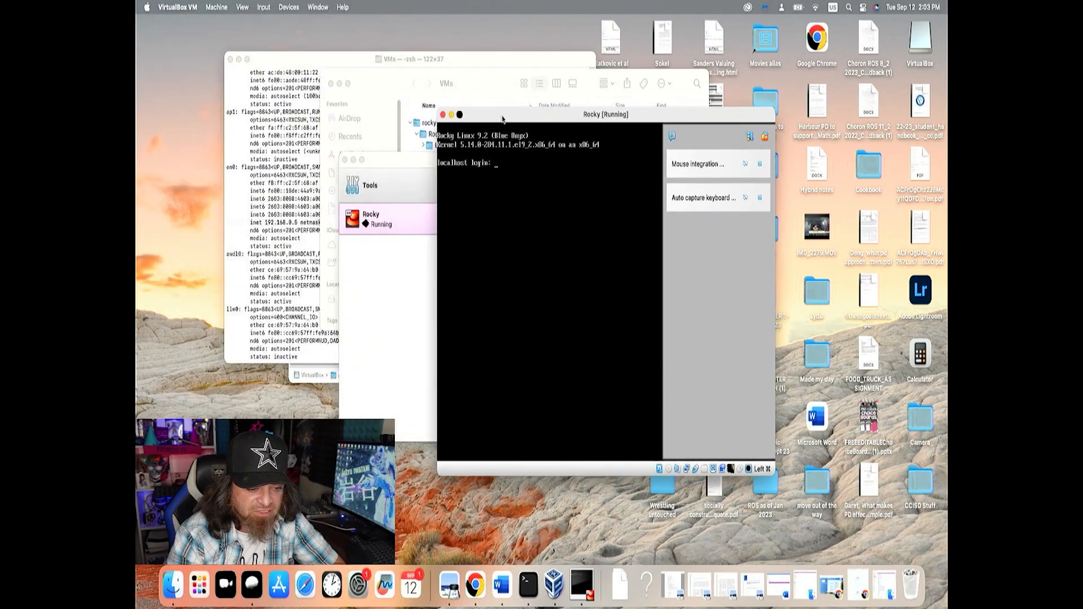
Examine the Rocky machine's storage settings and the disk image choices for its empty optical drive, and leave without changing anything
{"action": "left_click", "coordinate": [403, 276]}
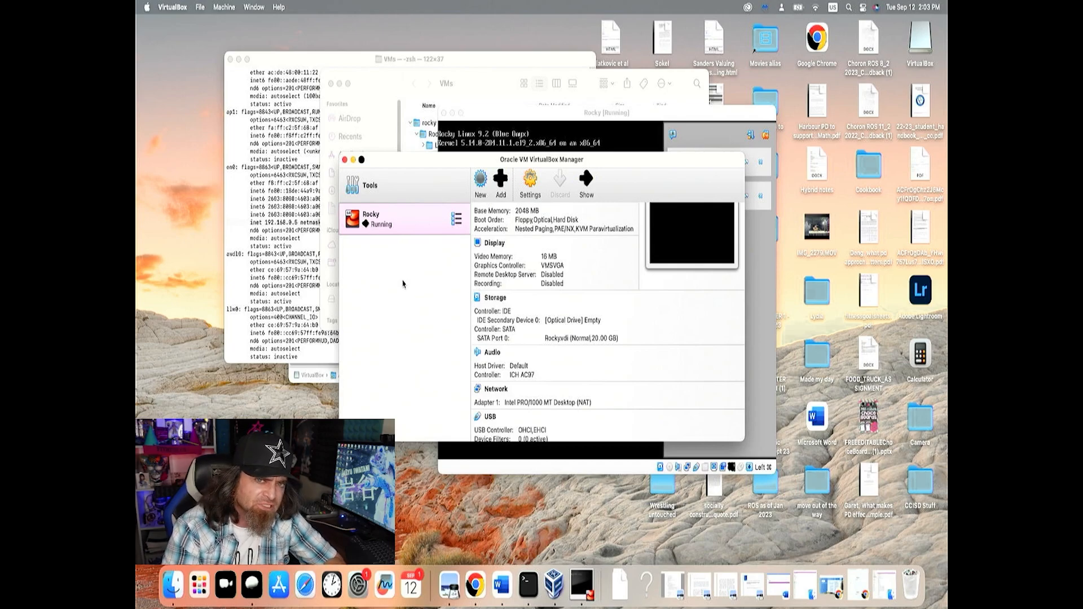
{"action": "left_click", "coordinate": [528, 192]}
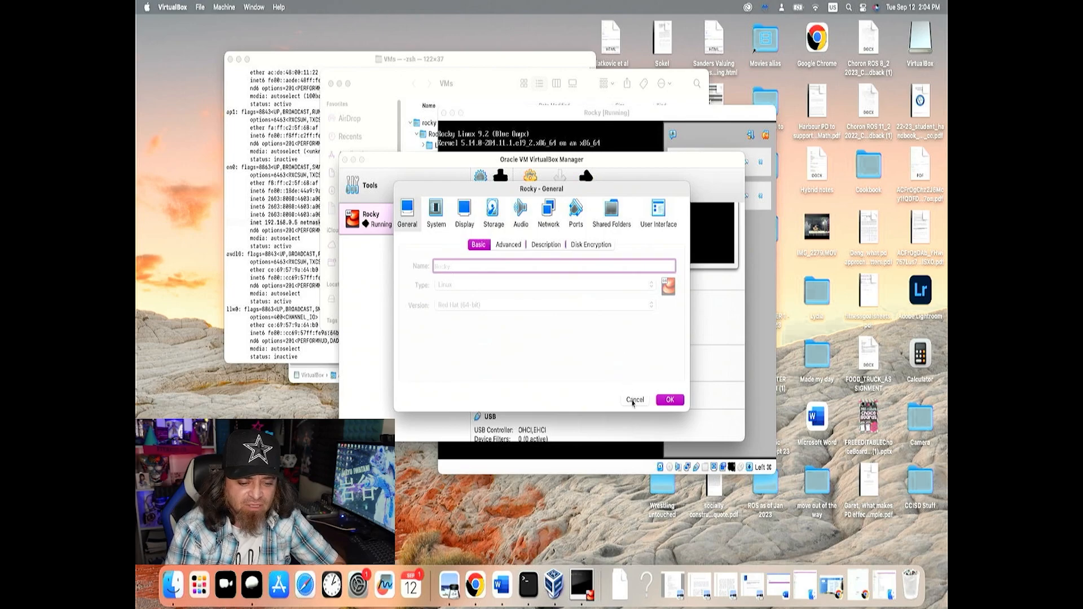
{"action": "left_click", "coordinate": [634, 401]}
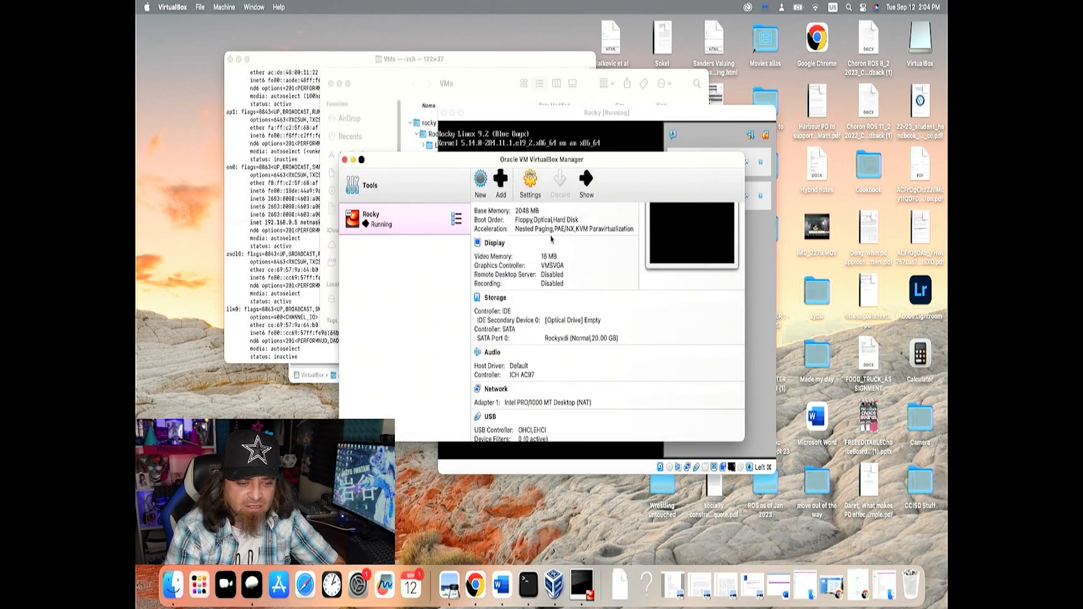
{"action": "left_click", "coordinate": [531, 189]}
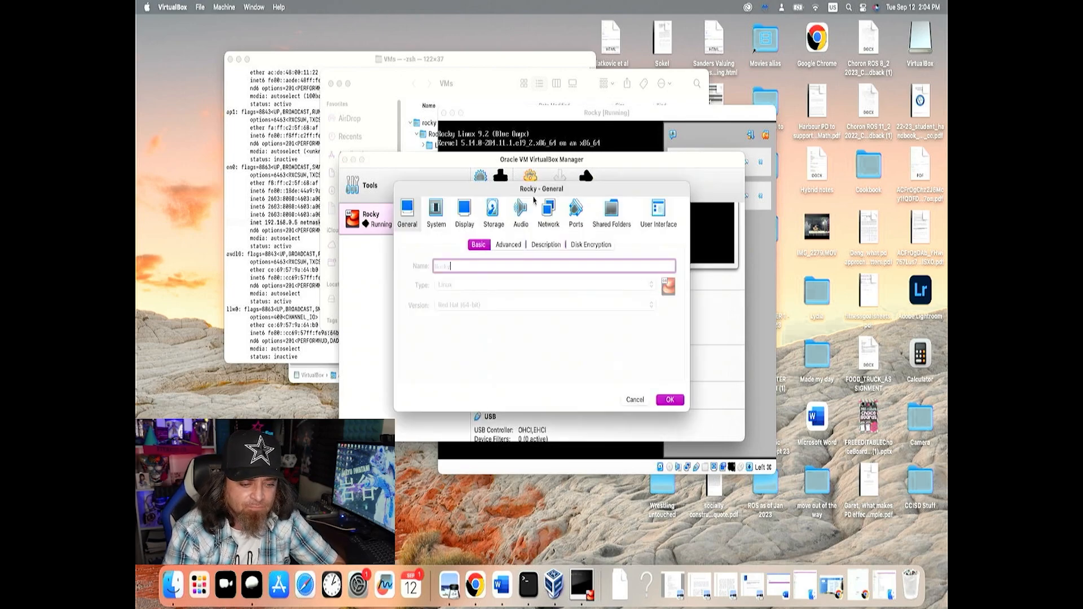
{"action": "left_click", "coordinate": [491, 215]}
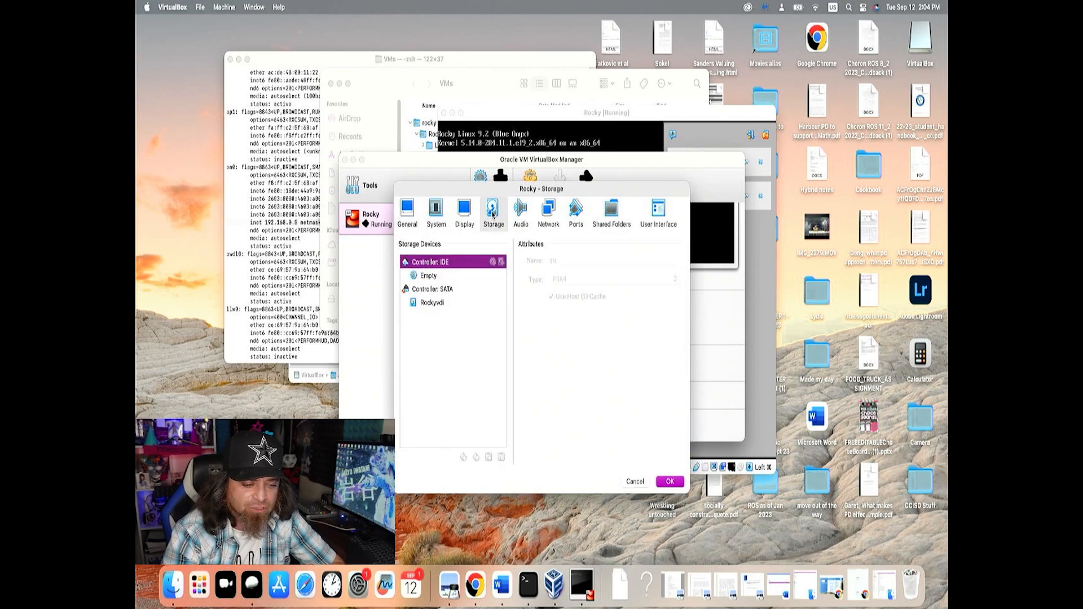
{"action": "left_click", "coordinate": [428, 276]}
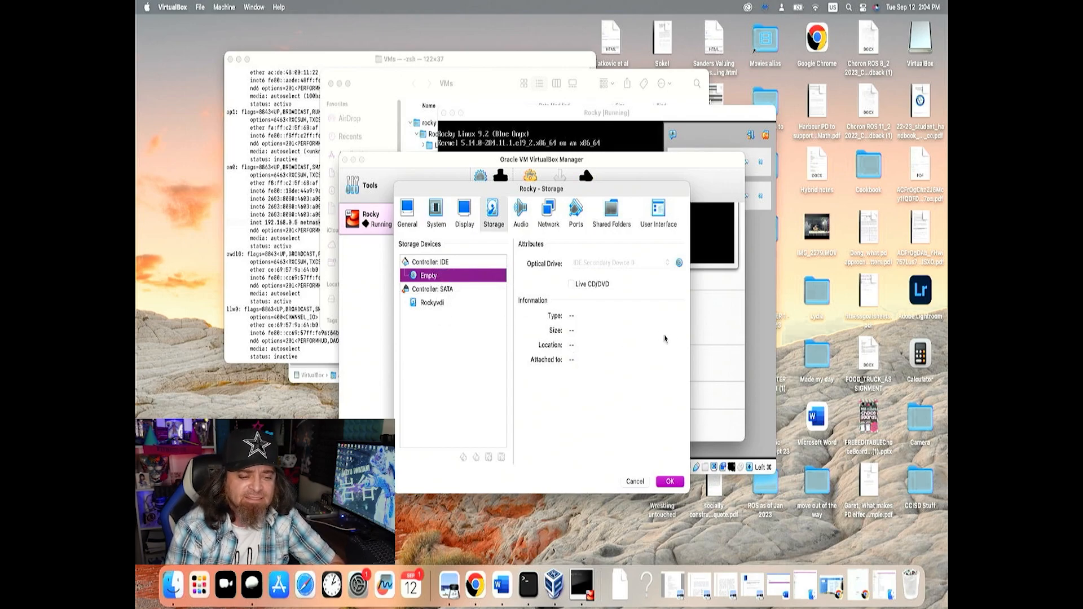
{"action": "left_click", "coordinate": [679, 264]}
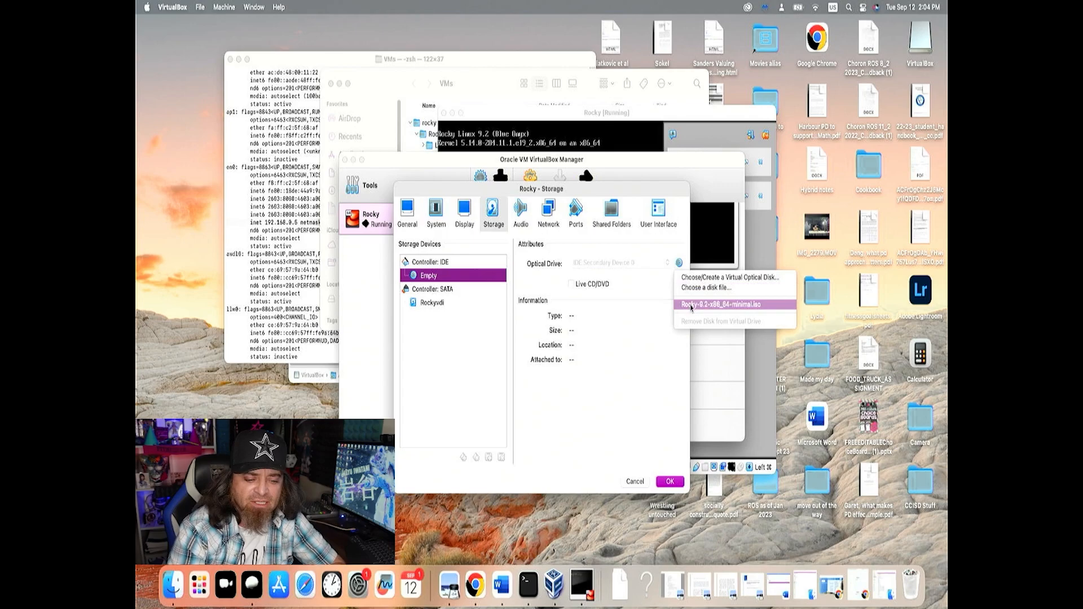
{"action": "left_click", "coordinate": [623, 348]}
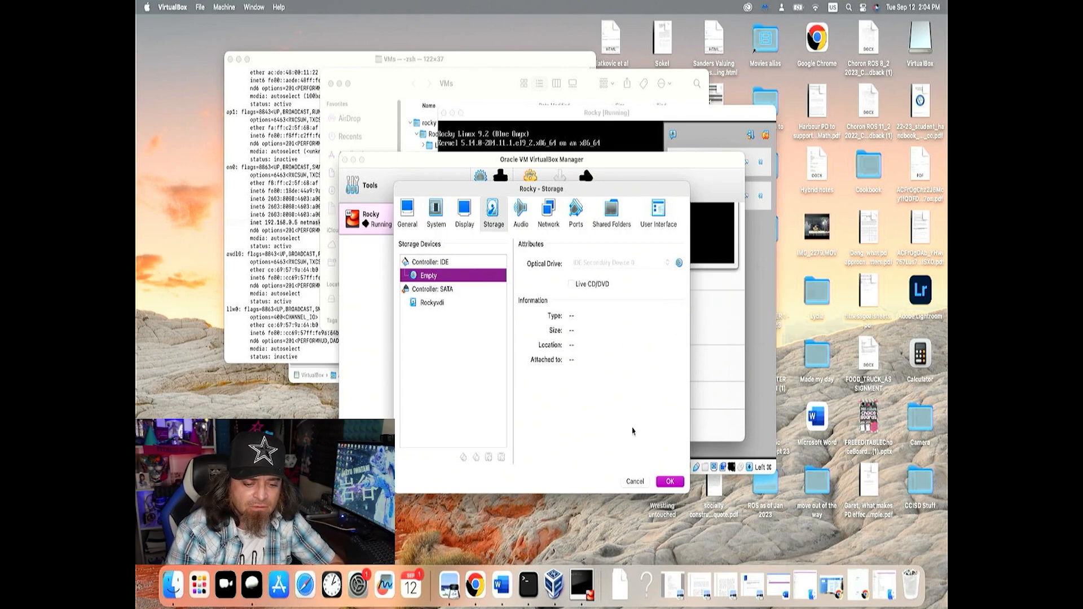
{"action": "left_click", "coordinate": [632, 482]}
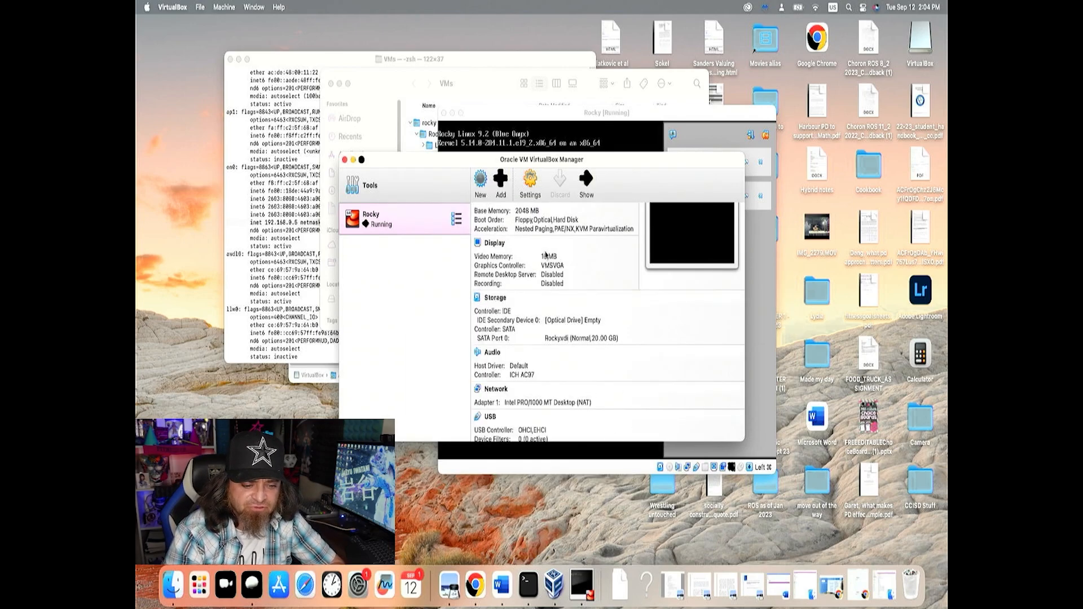
Log in to the Rocky machine's console as root, entering the root password
{"action": "left_click", "coordinate": [560, 146]}
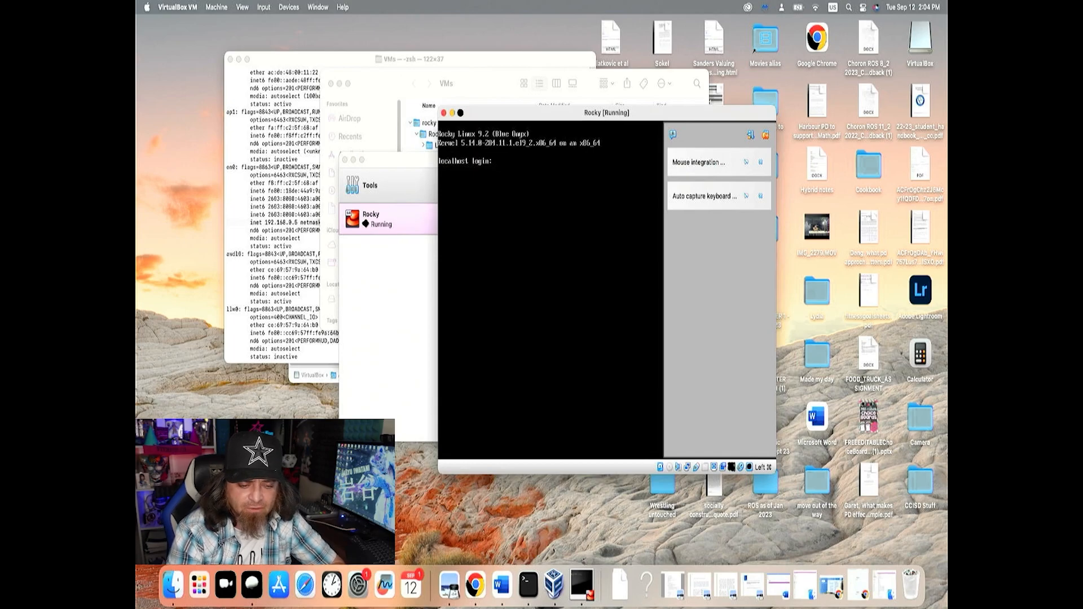
{"action": "type", "text": "root"}
{"action": "key", "text": "Return"}
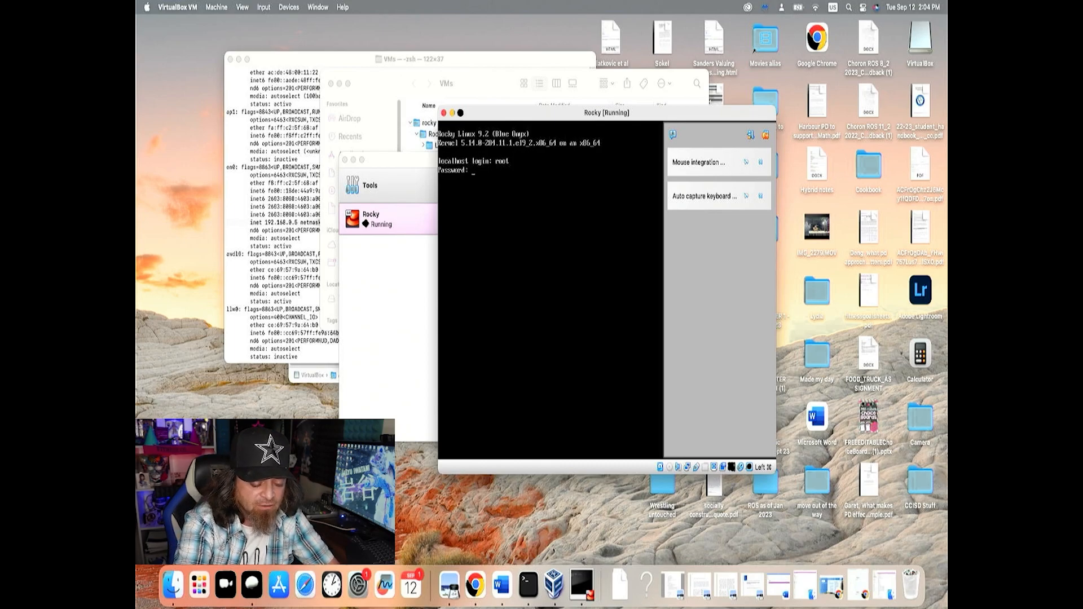
{"action": "key", "text": "Return"}
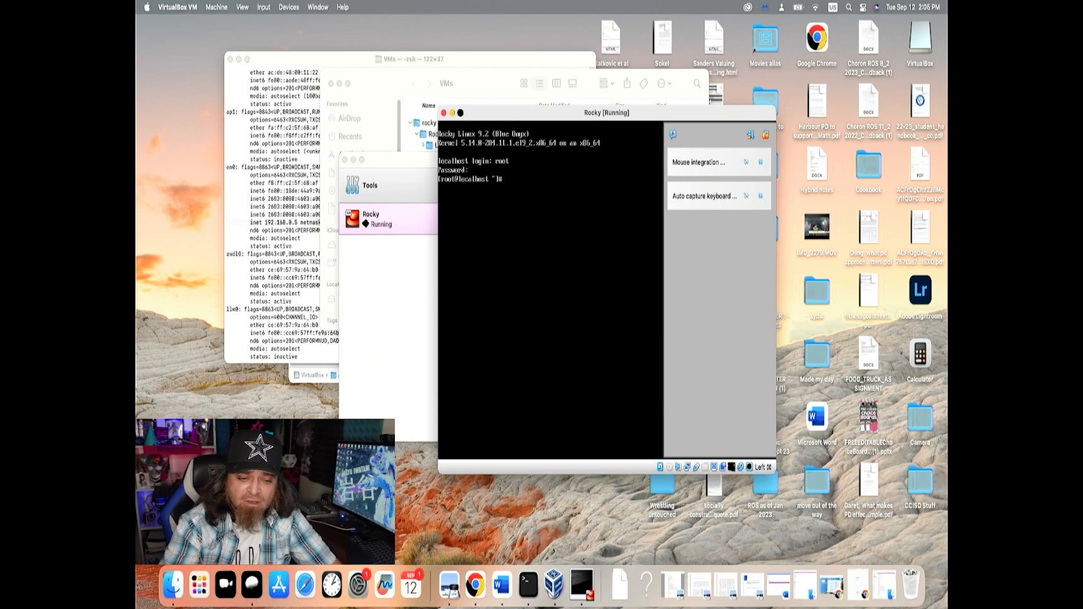
List all files in root's home directory with ls -la, and close the notification area of the Rocky window
{"action": "type", "text": "ls -la"}
{"action": "key", "text": "Return"}
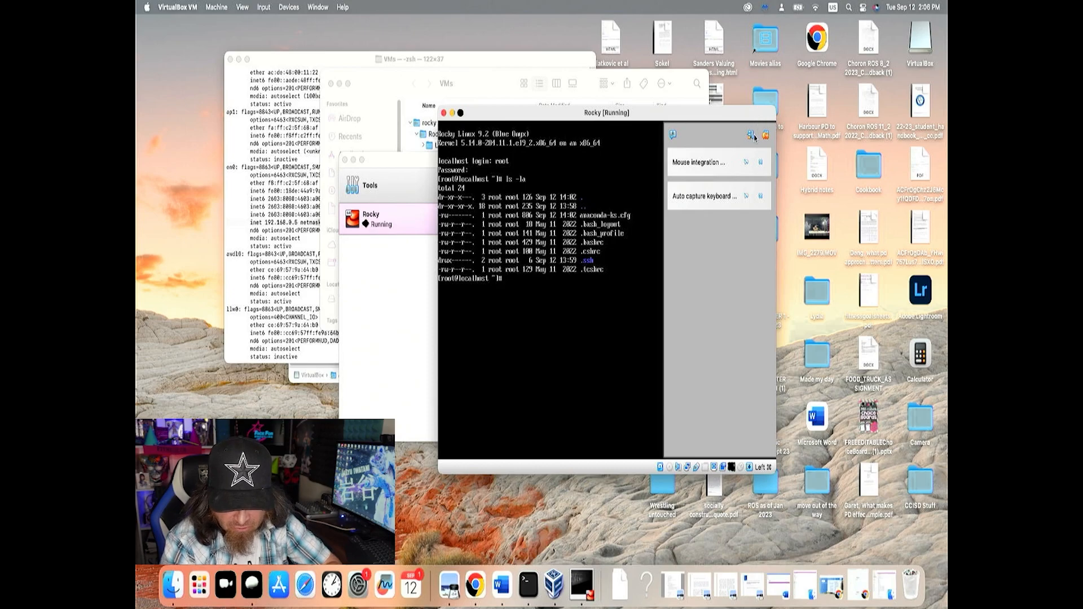
{"action": "left_click", "coordinate": [768, 137]}
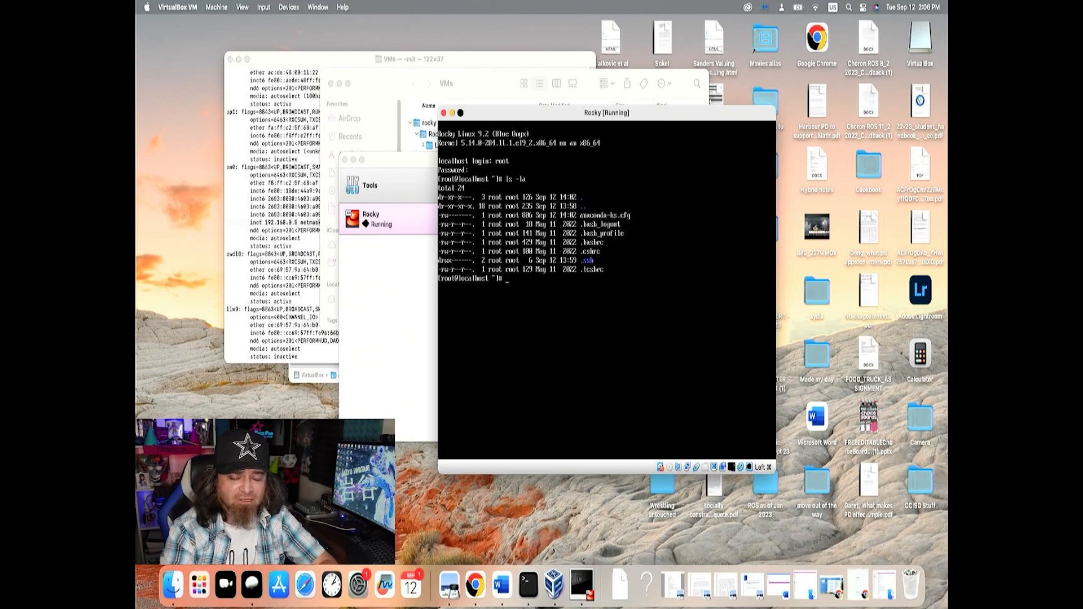
Try to check the Rocky machine's network configuration with ifconfig
{"action": "type", "text": "ifconfig"}
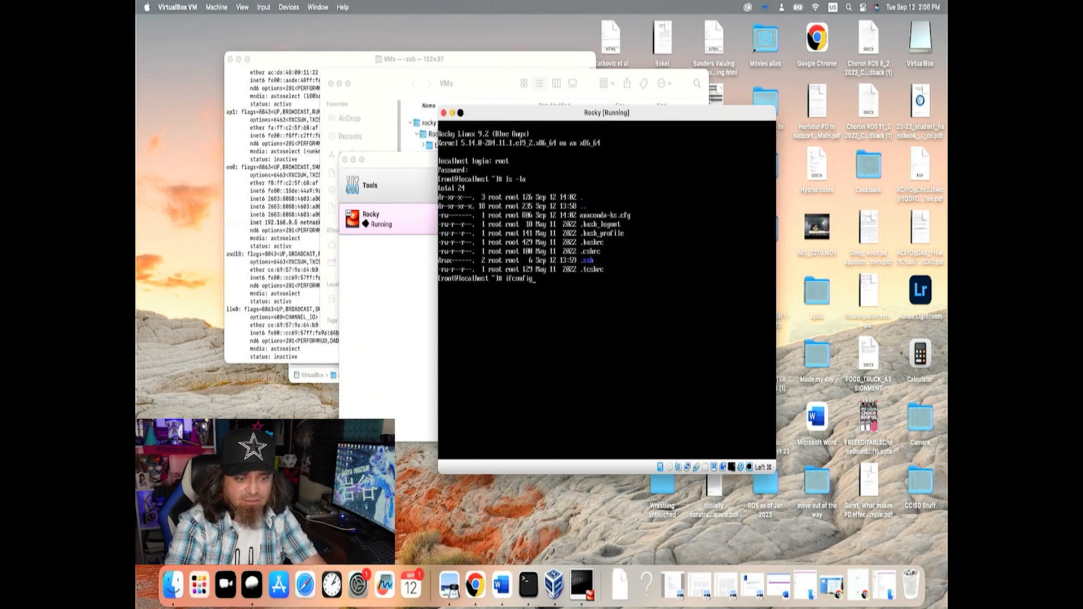
{"action": "key", "text": "Return"}
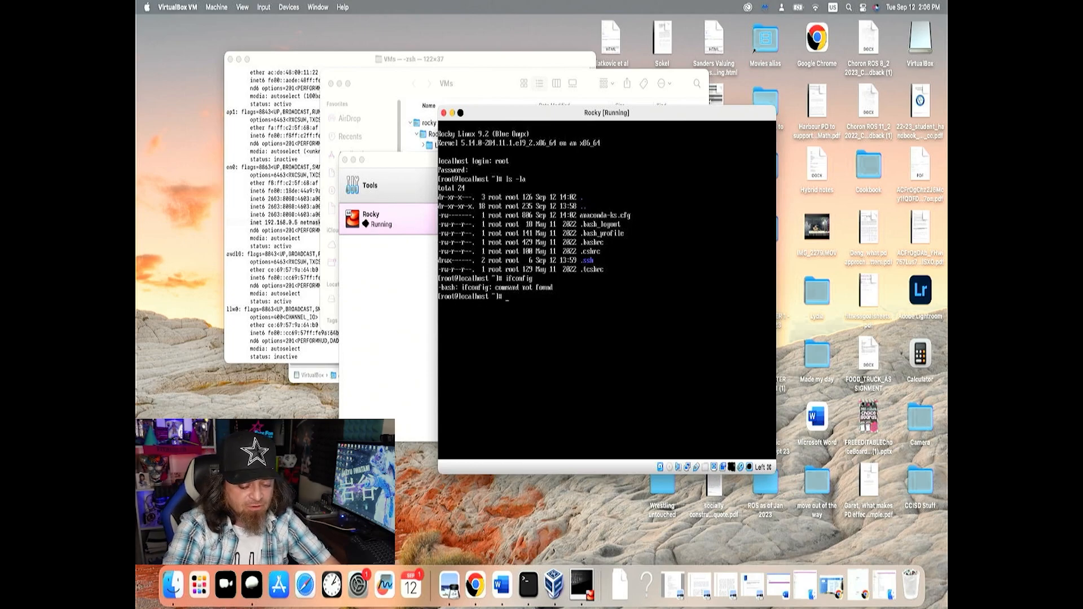
List the installed package groups with sudo dnf group list --installed
{"action": "type", "text": "sudo"}
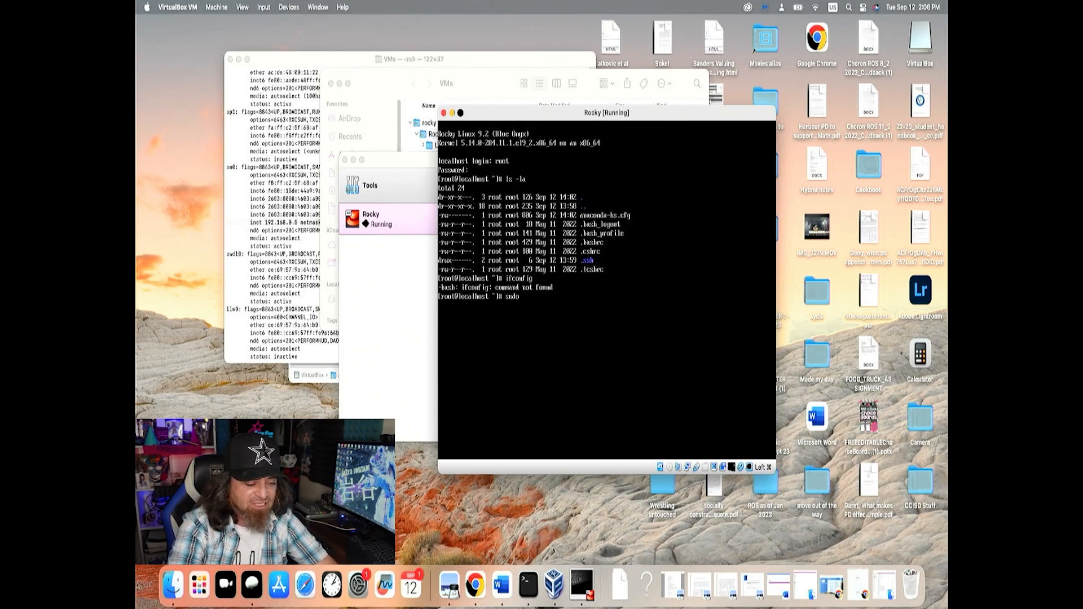
{"action": "type", "text": "dnf group"}
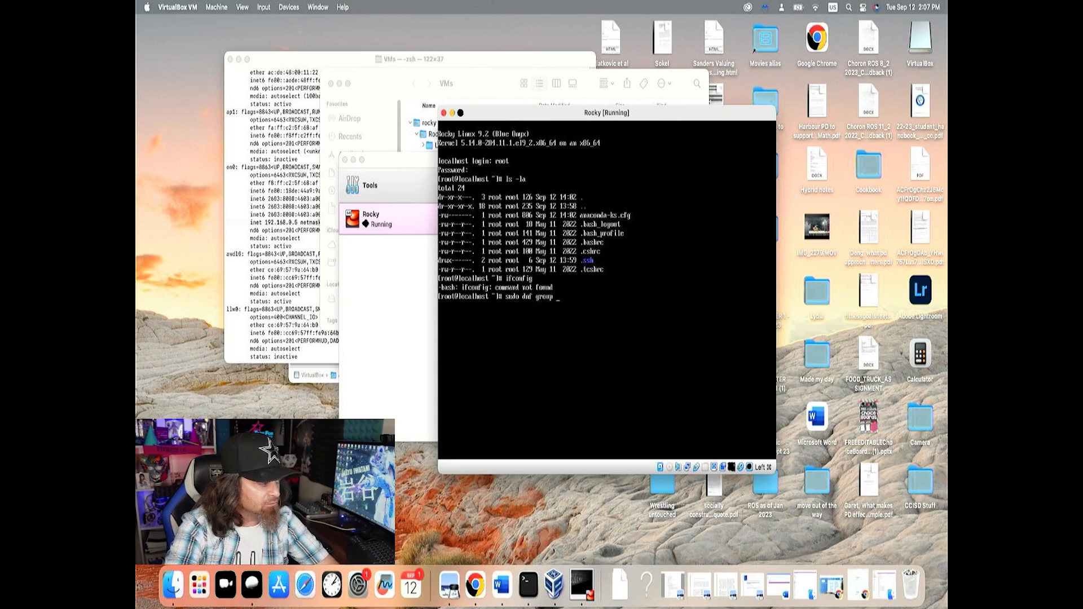
{"action": "type", "text": " list --installed"}
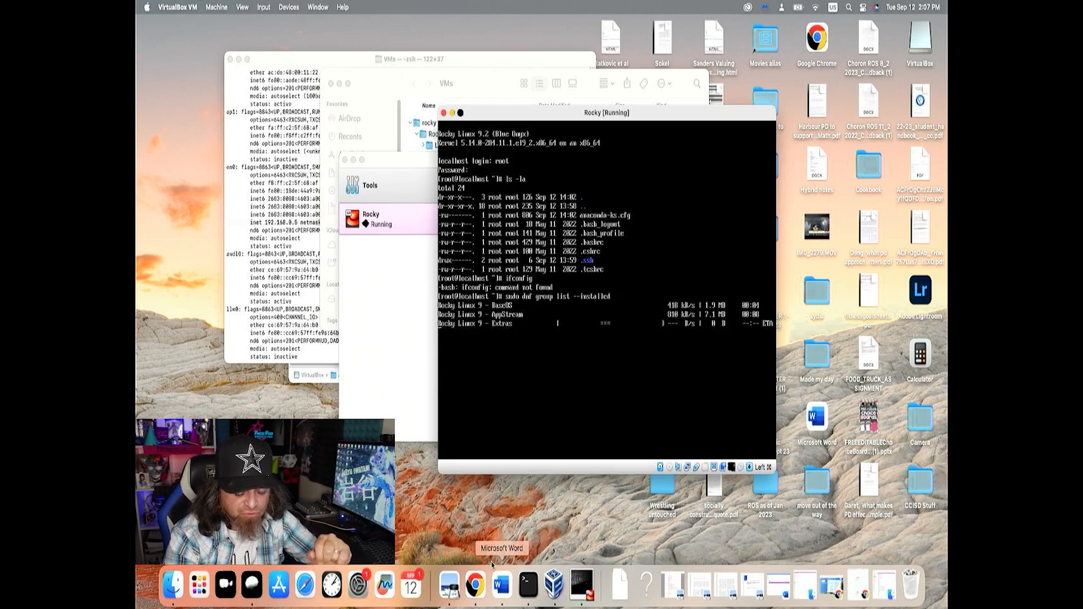
Switch to Chrome to point out the Rocky 9 x86_64 Minimal ISO on the download page, and return to the Rocky machine
{"action": "right_click", "coordinate": [475, 585]}
{"action": "left_click", "coordinate": [487, 298]}
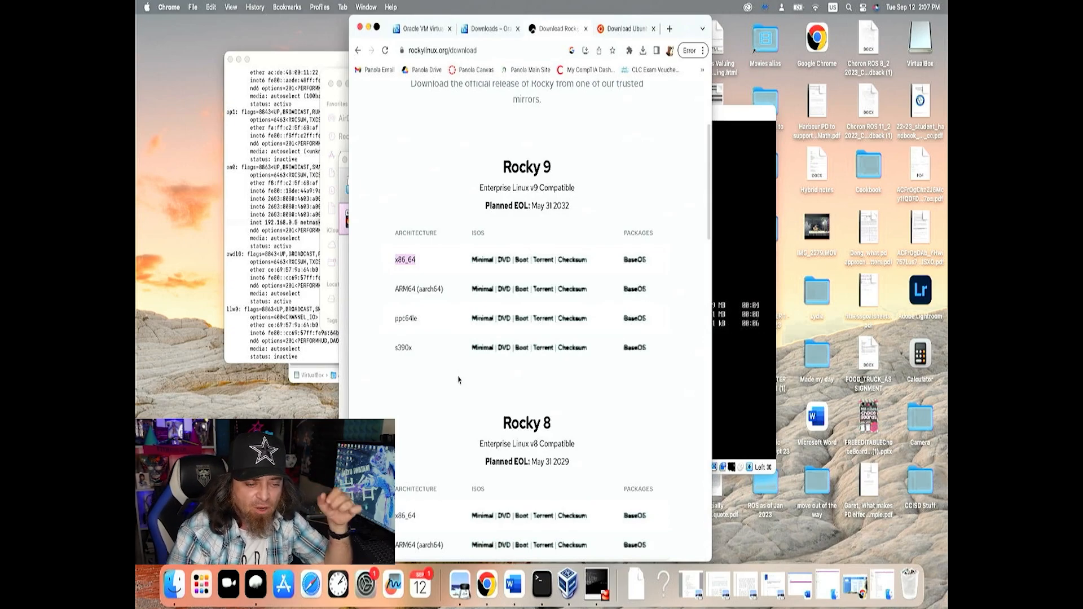
{"action": "left_click", "coordinate": [473, 263]}
{"action": "left_click_drag", "start_coordinate": [472, 263], "coordinate": [494, 264]}
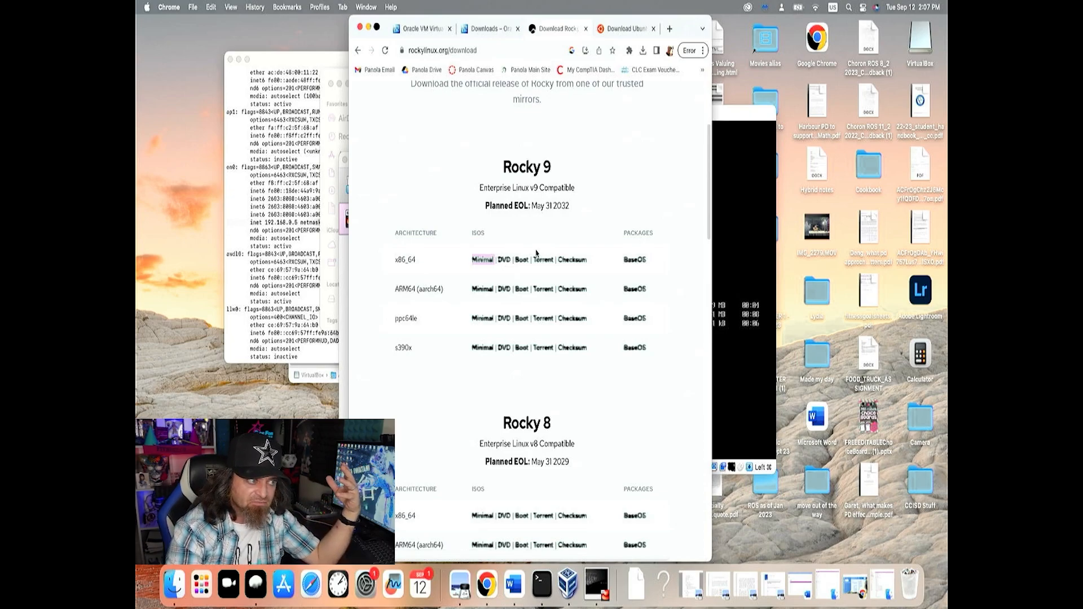
{"action": "left_click", "coordinate": [727, 257]}
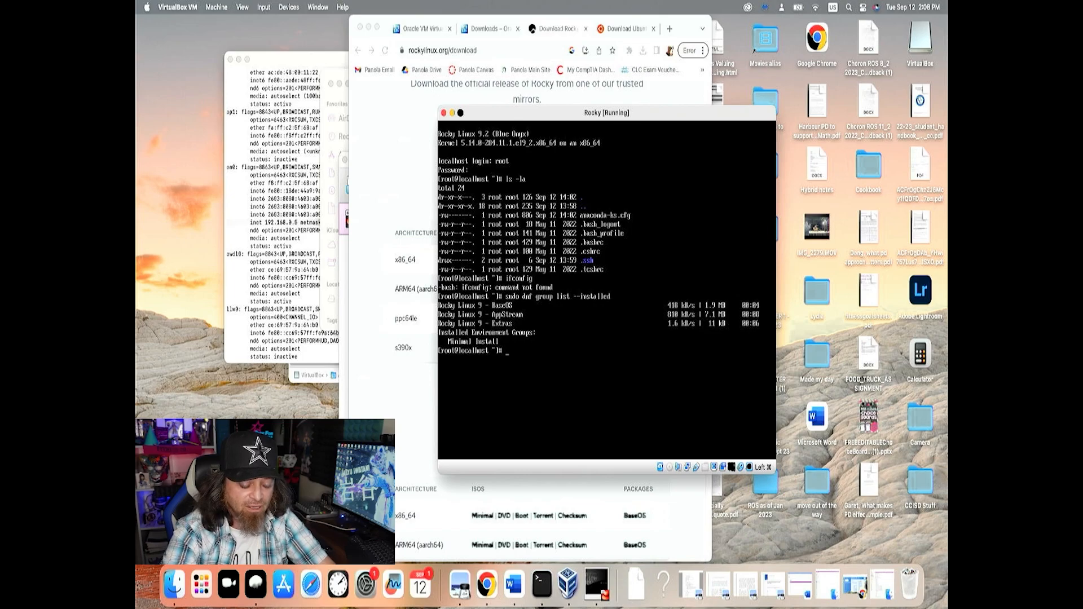
List the package groups available for installation by changing the previous command to sudo dnf group list --available
{"action": "key", "text": "Up"}
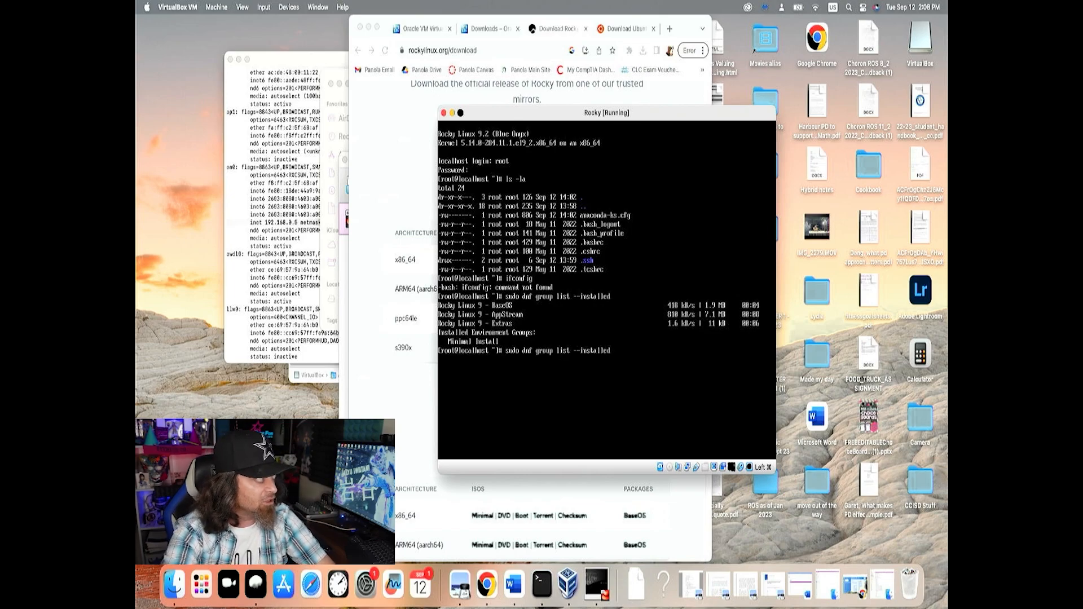
{"action": "key", "text": "BackSpace"}
{"action": "key", "text": "BackSpace"}
{"action": "key", "text": "BackSpace"}
{"action": "key", "text": "BackSpace"}
{"action": "key", "text": "BackSpace"}
{"action": "key", "text": "BackSpace"}
{"action": "key", "text": "BackSpace"}
{"action": "key", "text": "BackSpace"}
{"action": "key", "text": "BackSpace"}
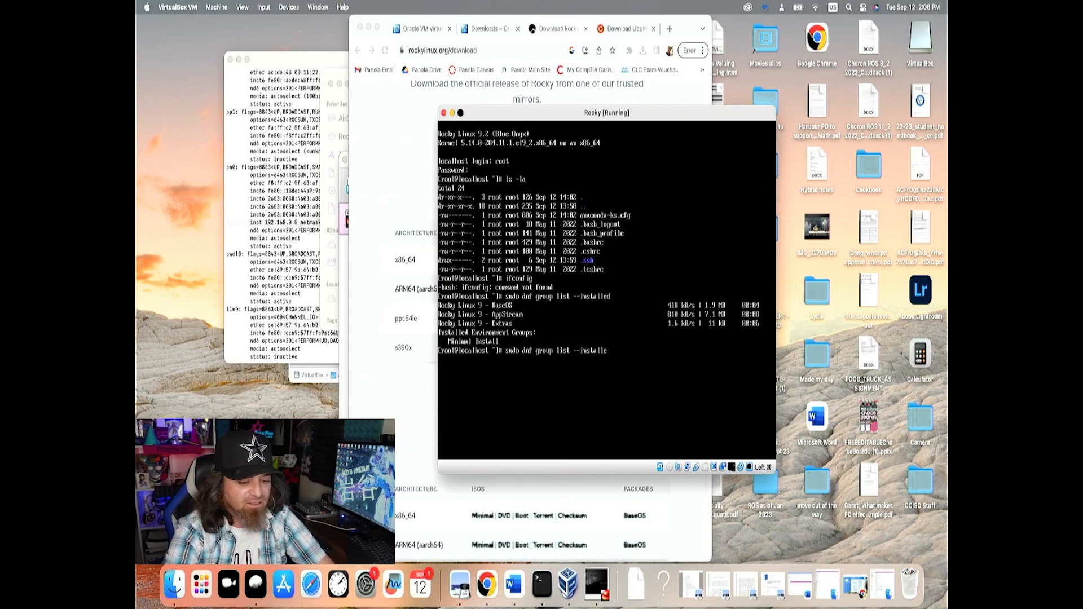
{"action": "type", "text": "avai"}
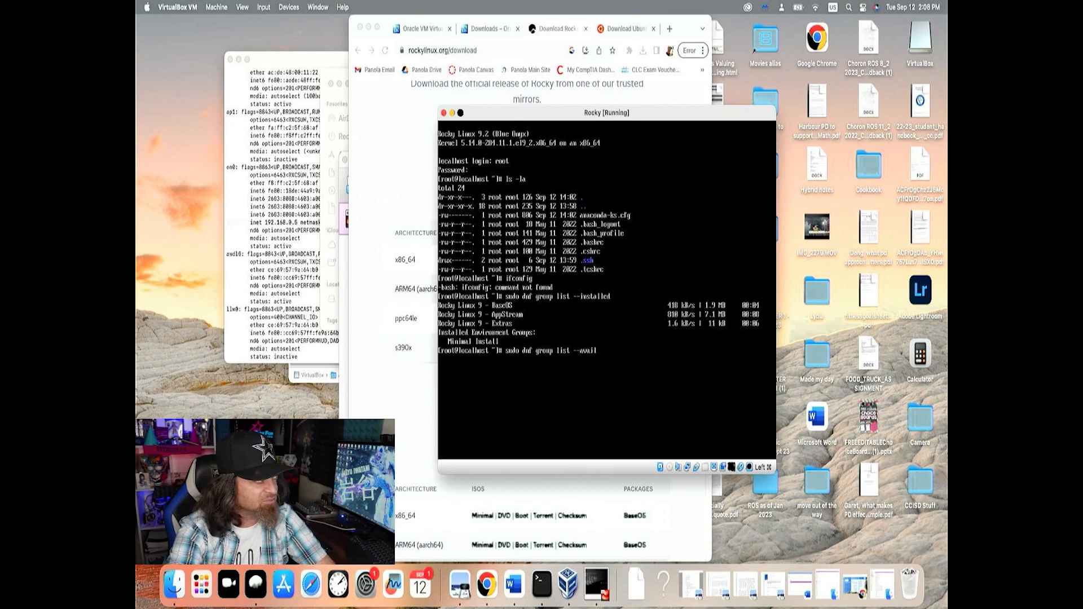
{"action": "type", "text": "lable"}
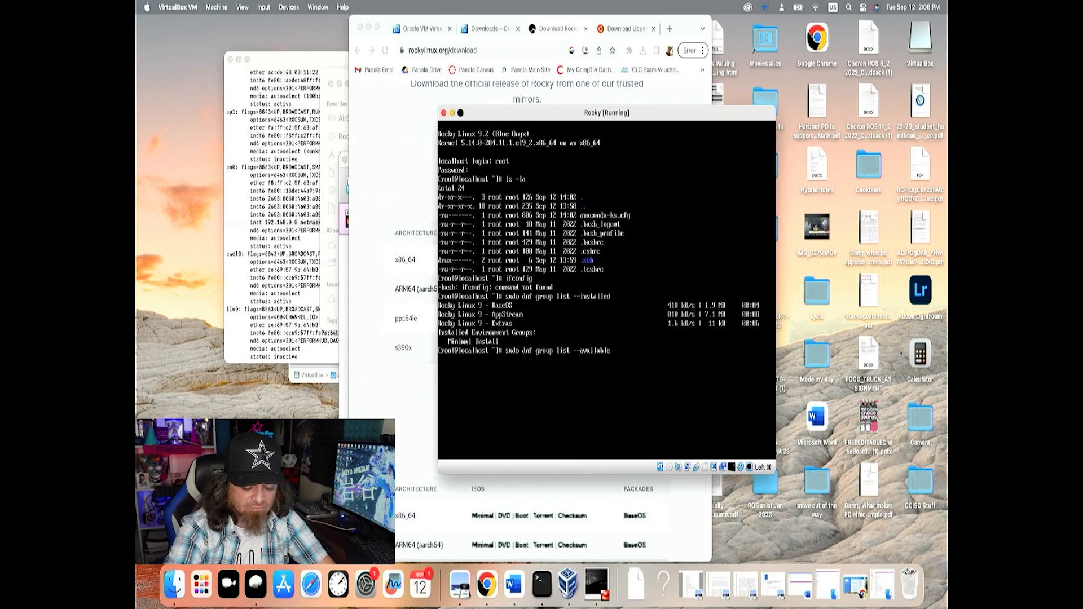
{"action": "key", "text": "Return"}
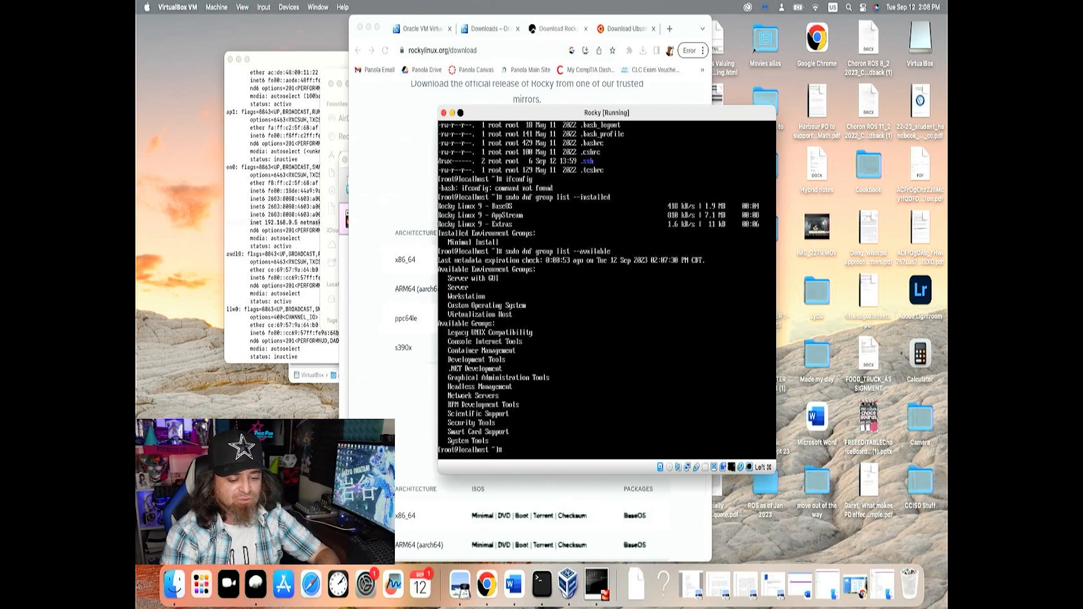
Install the Workstation environment with sudo dnf group install "Workstation", accepting the package transaction and the Rocky Linux GPG key import
{"action": "type", "text": "s"}
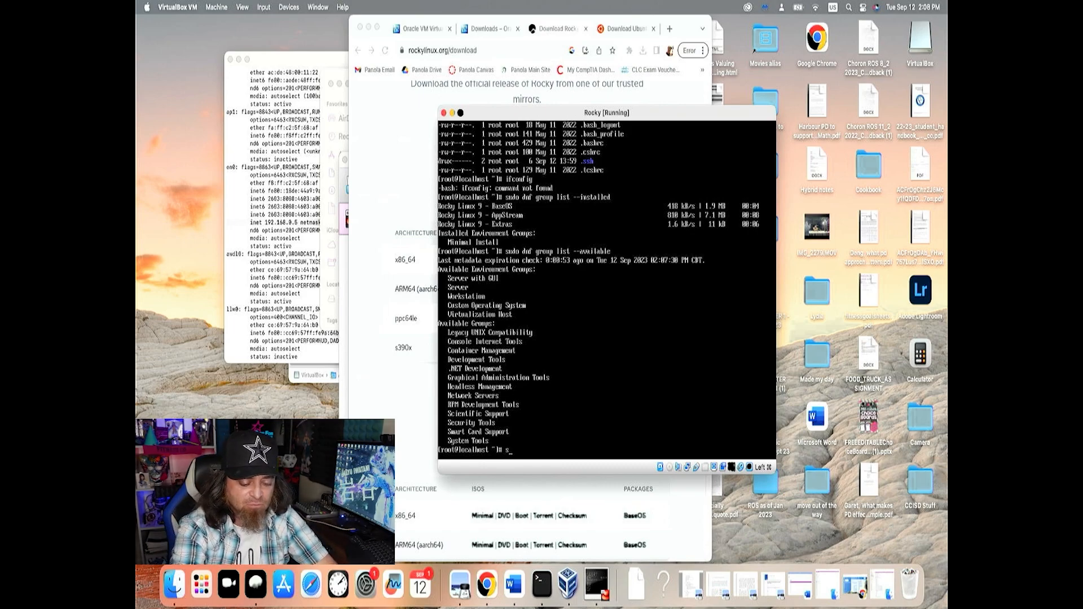
{"action": "type", "text": "udo dn"}
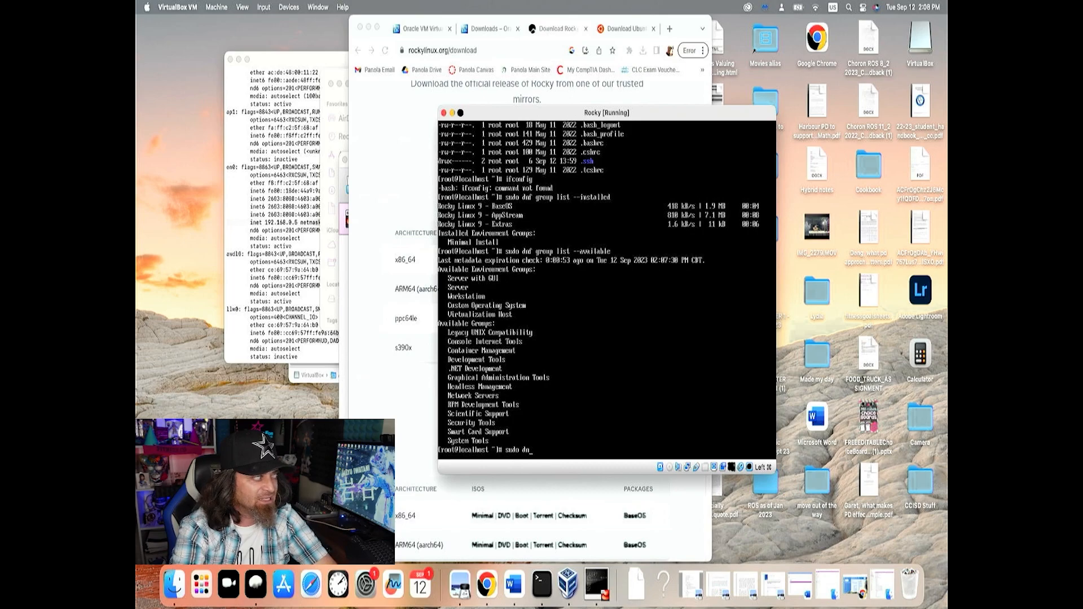
{"action": "type", "text": "f group install \""}
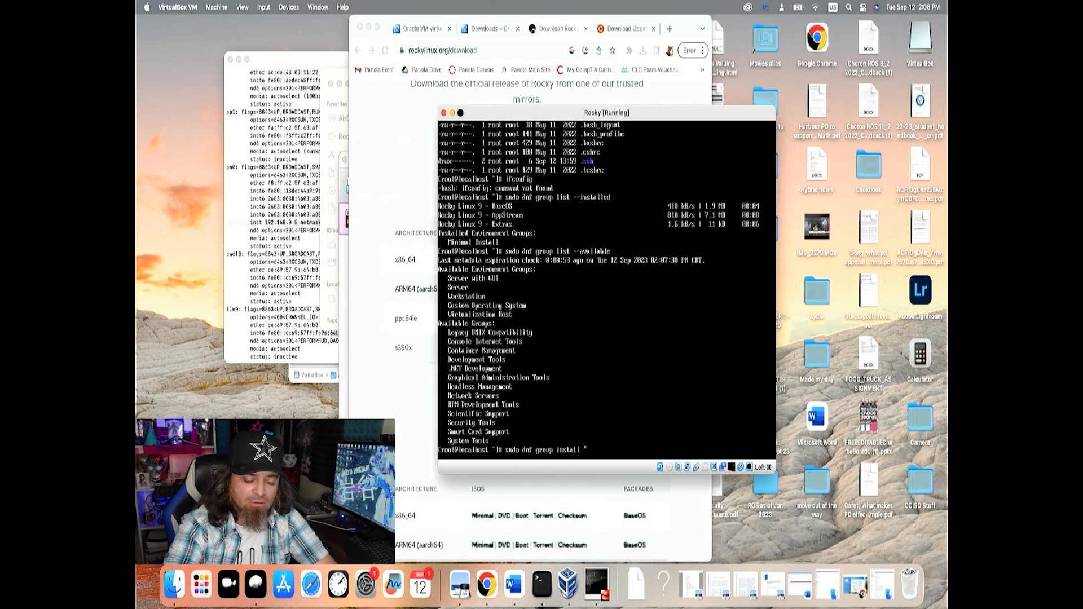
{"action": "type", "text": "W"}
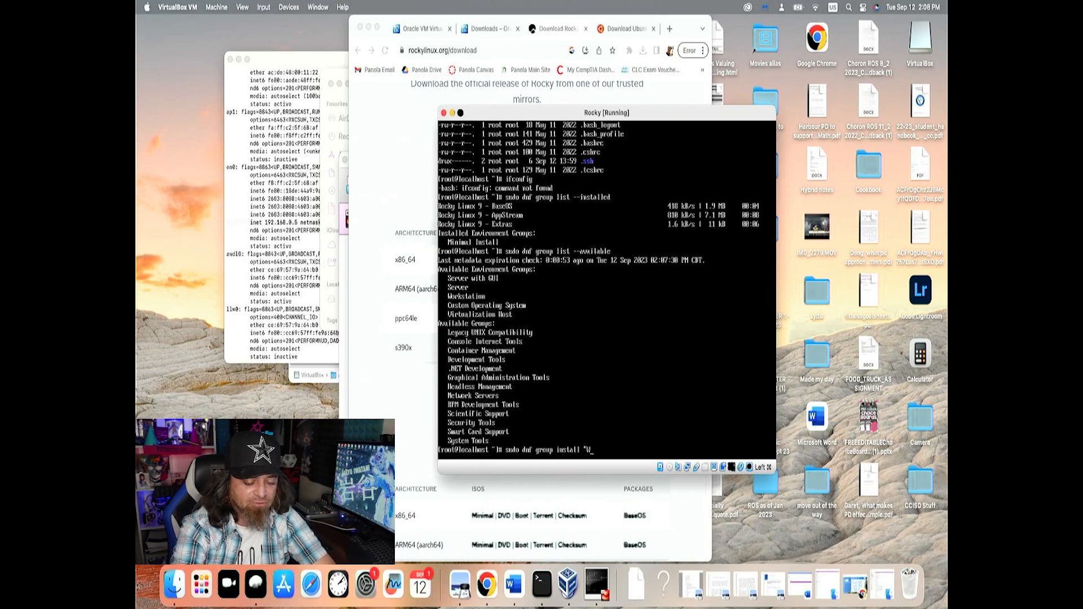
{"action": "type", "text": "orkstation"}
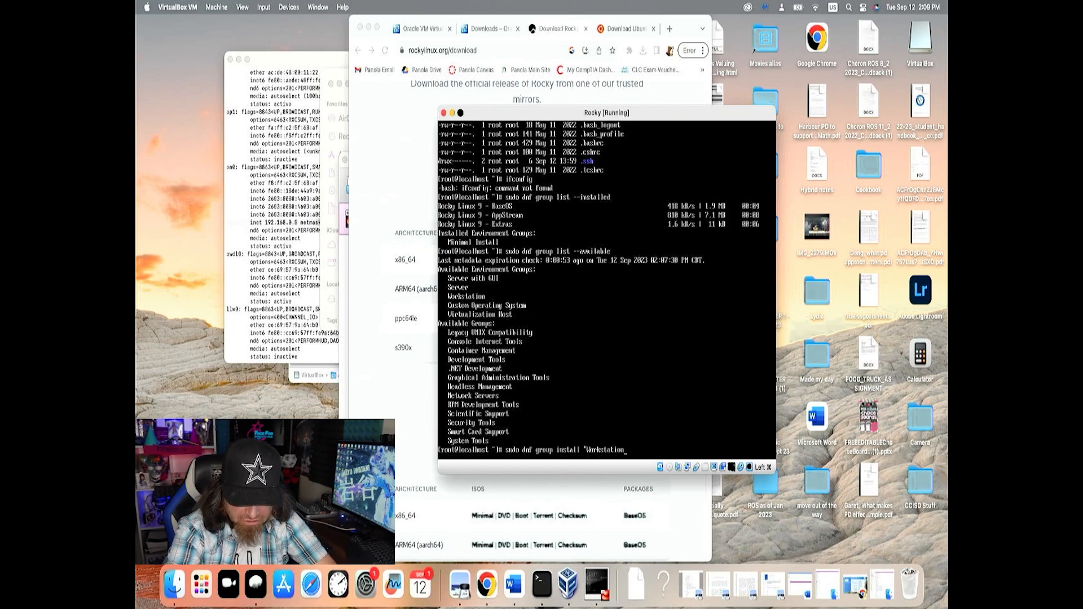
{"action": "type", "text": "\""}
{"action": "key", "text": "Return"}
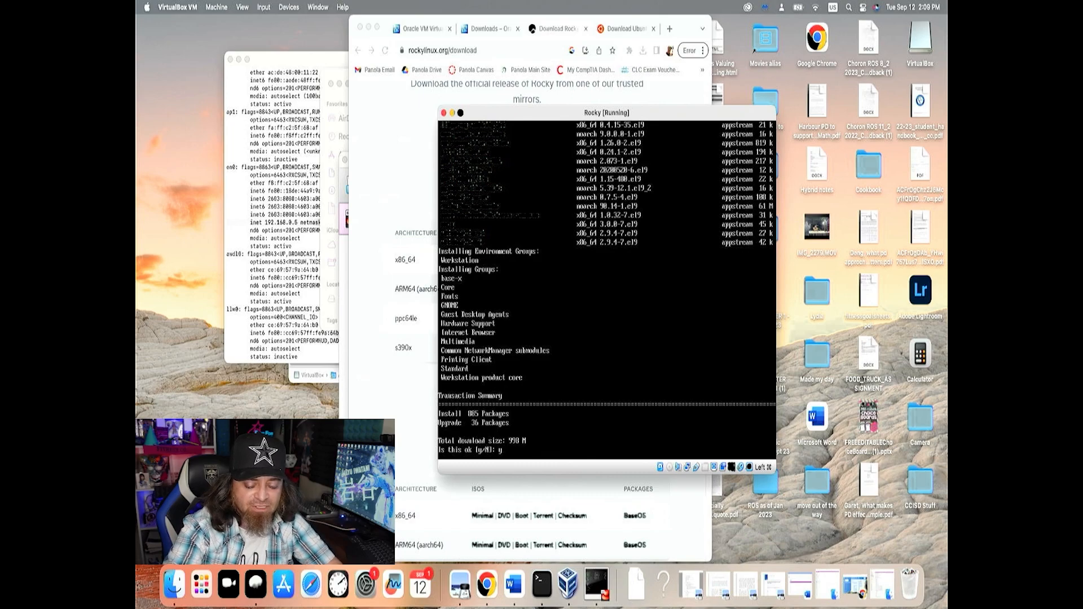
{"action": "key", "text": "Return"}
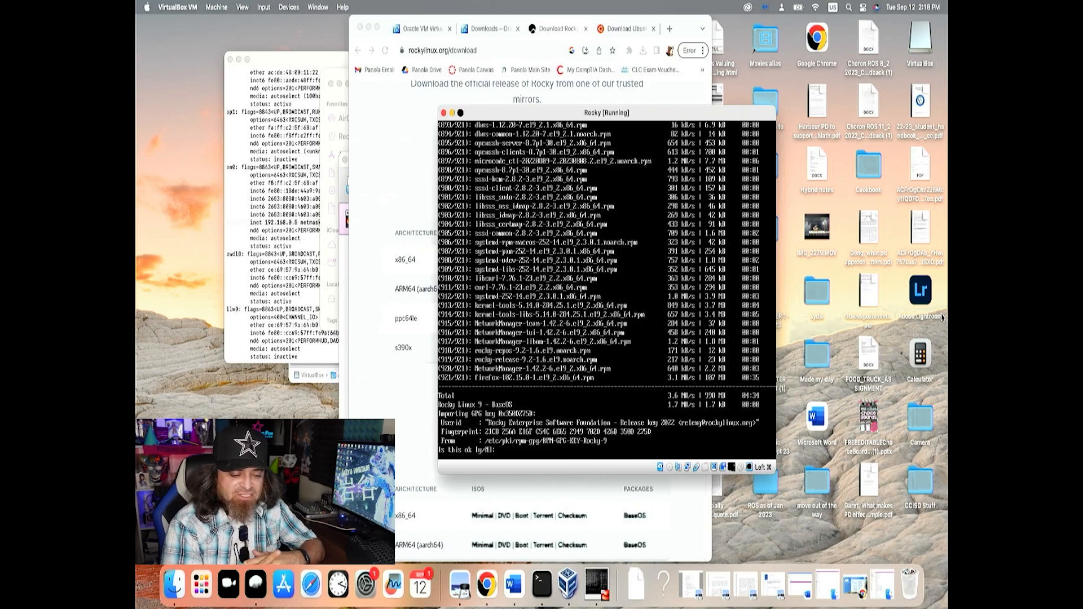
{"action": "type", "text": "y"}
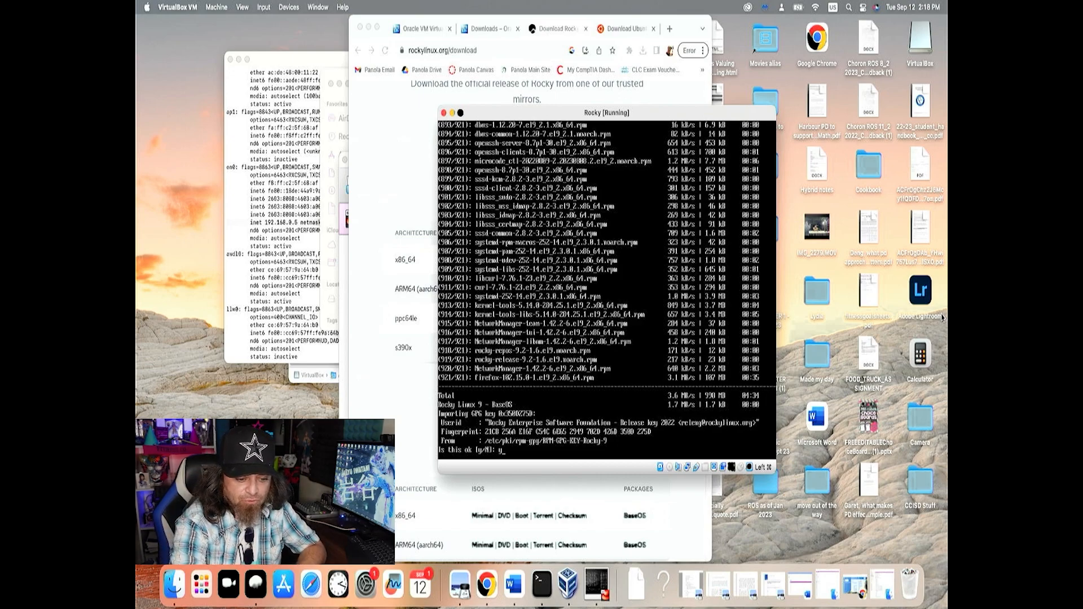
{"action": "key", "text": "Return"}
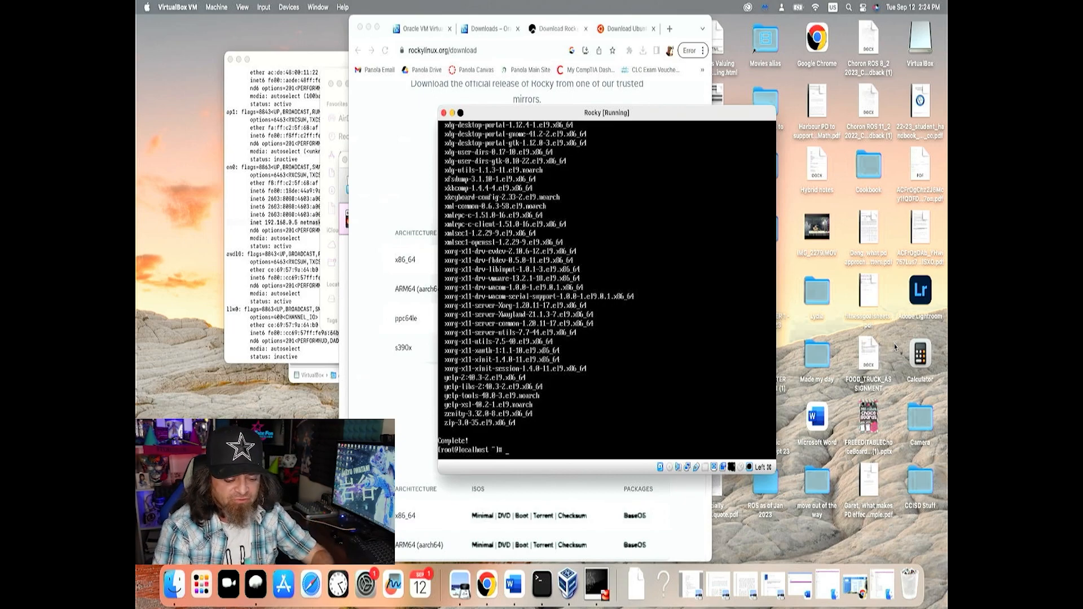
Install the Server with GUI environment with sudo dnf group install "Server with GUI" and accept the transaction
{"action": "type", "text": "do"}
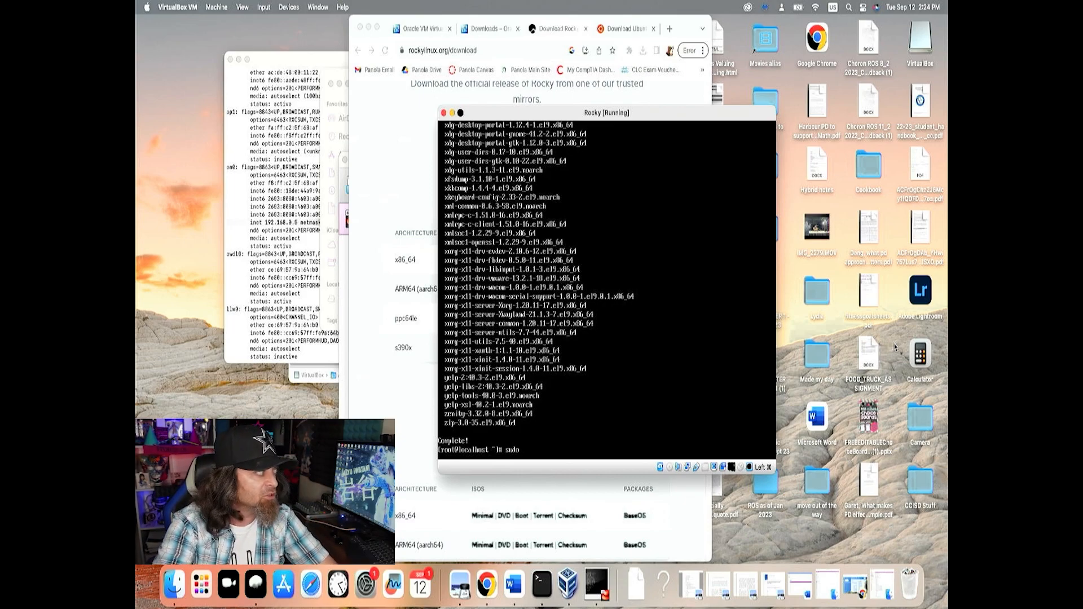
{"action": "type", "text": " dnf g"}
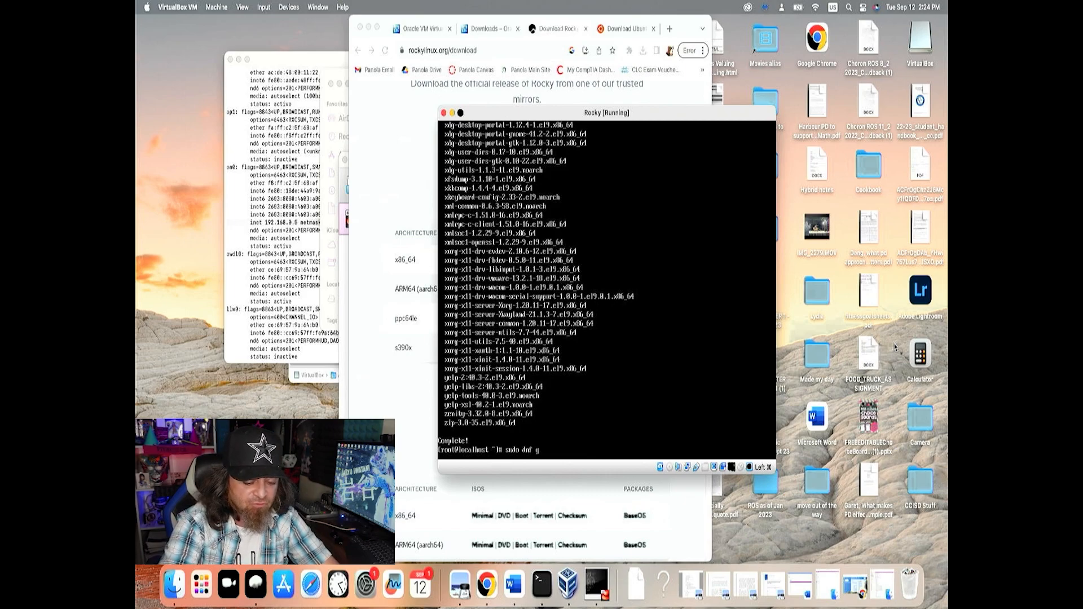
{"action": "type", "text": "roup install"}
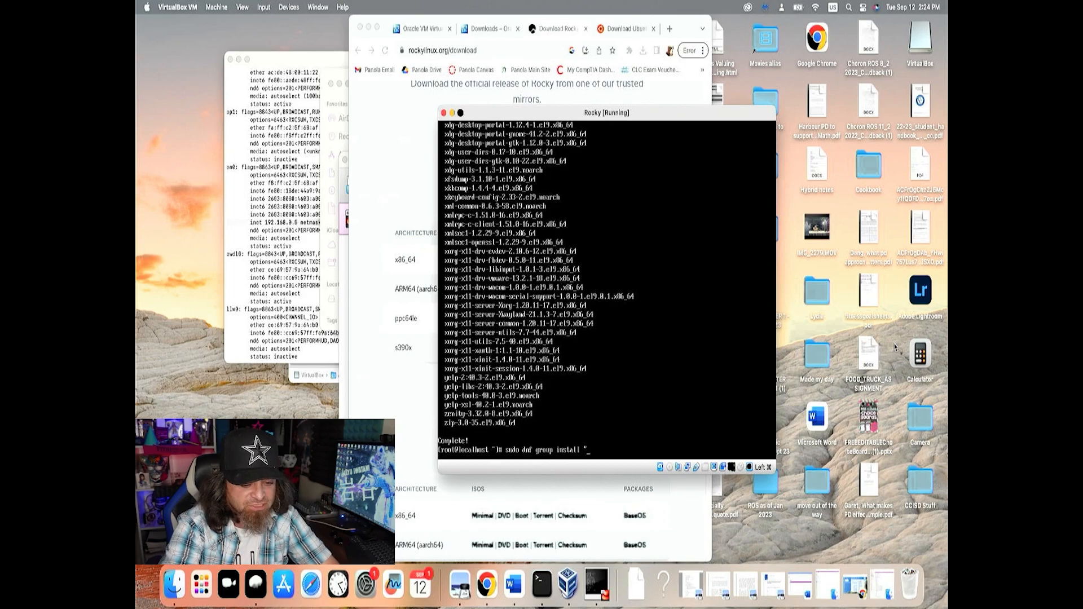
{"action": "type", "text": " \"Server with GUI\""}
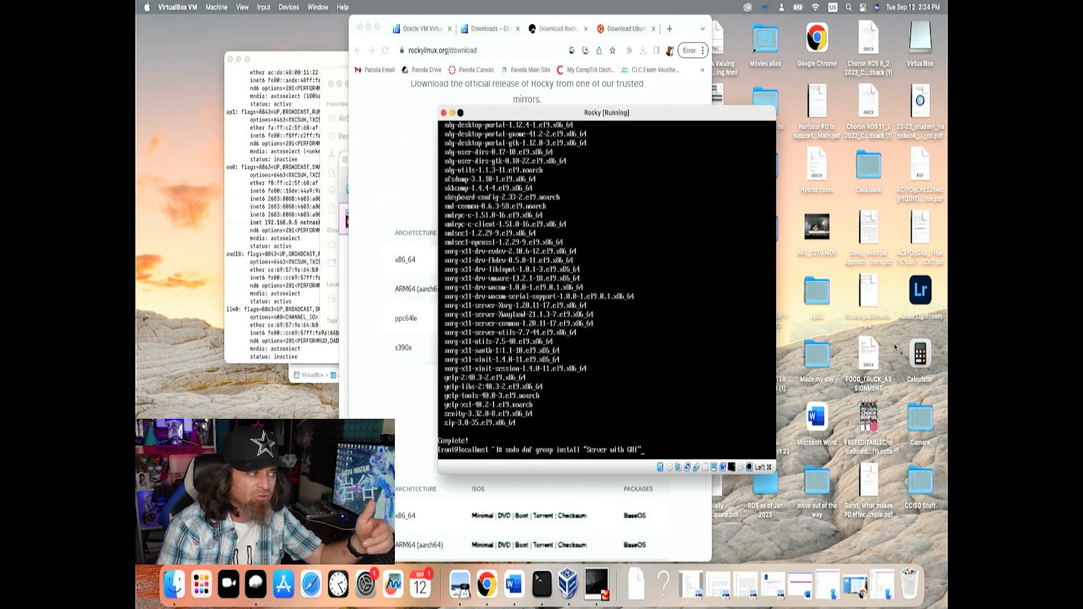
{"action": "key", "text": "Return"}
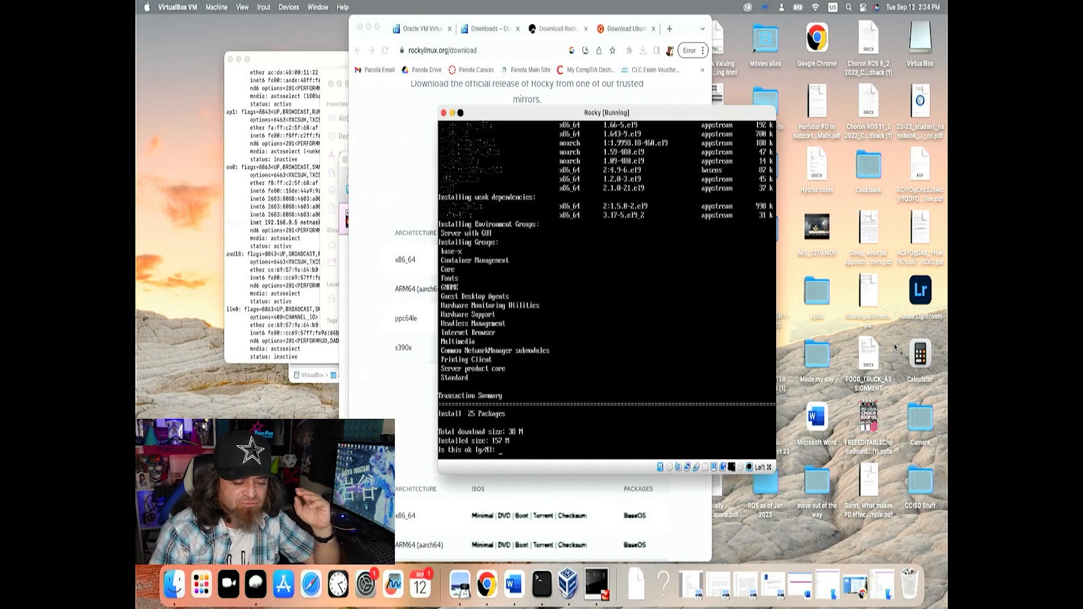
{"action": "key", "text": "Return"}
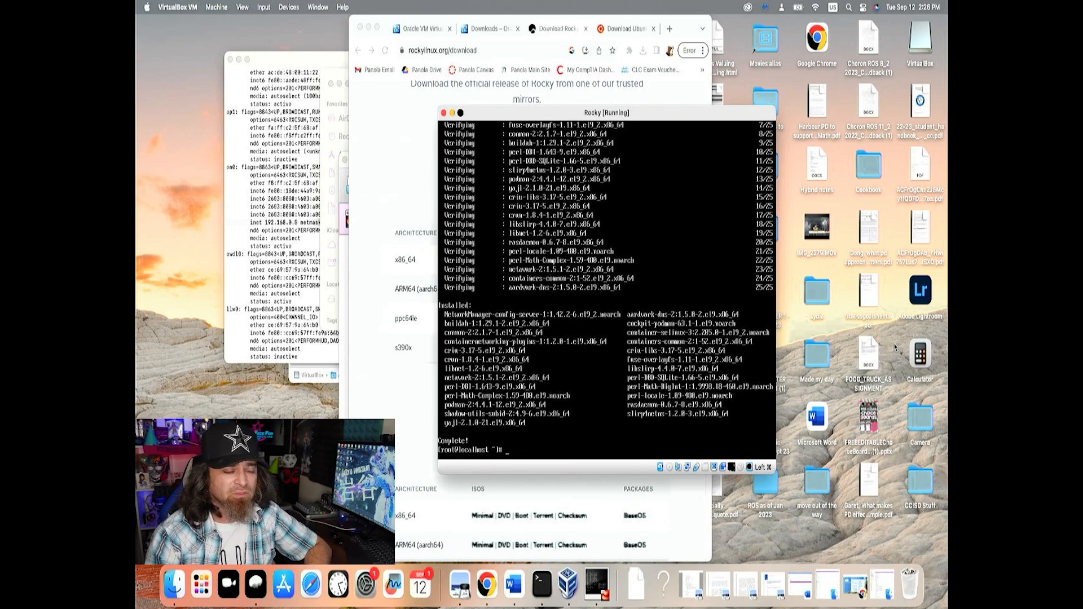
Check which target the Rocky machine boots into with sudo systemctl get-default
{"action": "type", "text": "sudo"}
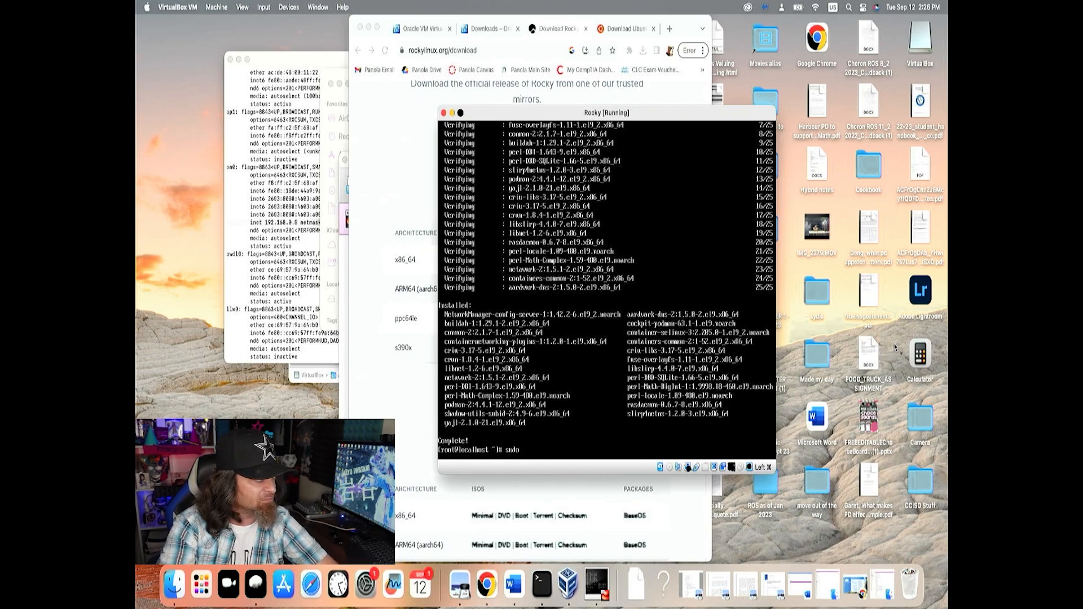
{"action": "type", "text": "sys"}
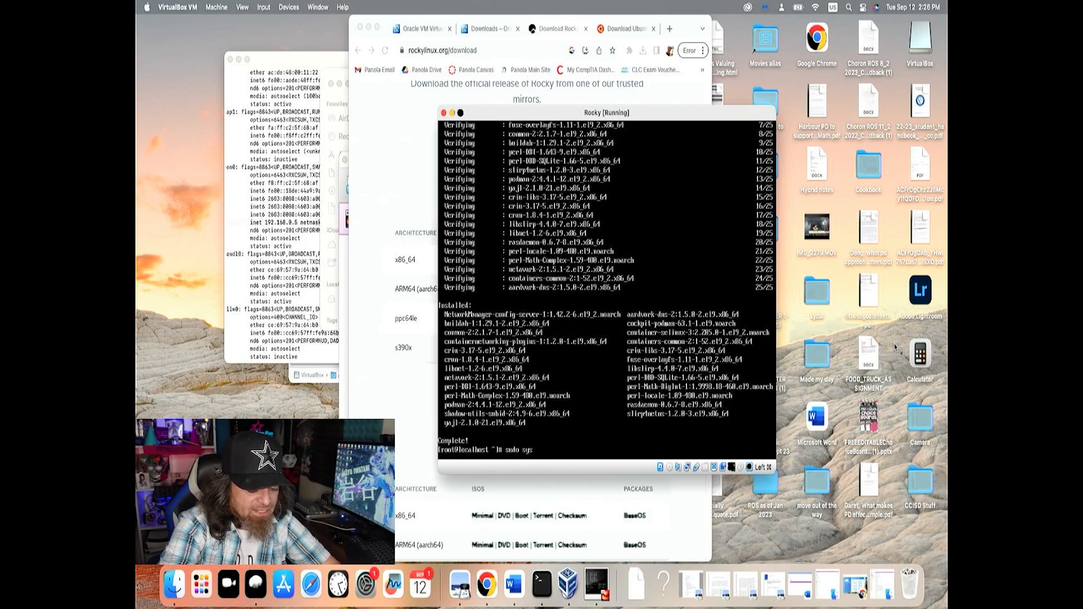
{"action": "type", "text": "tem"}
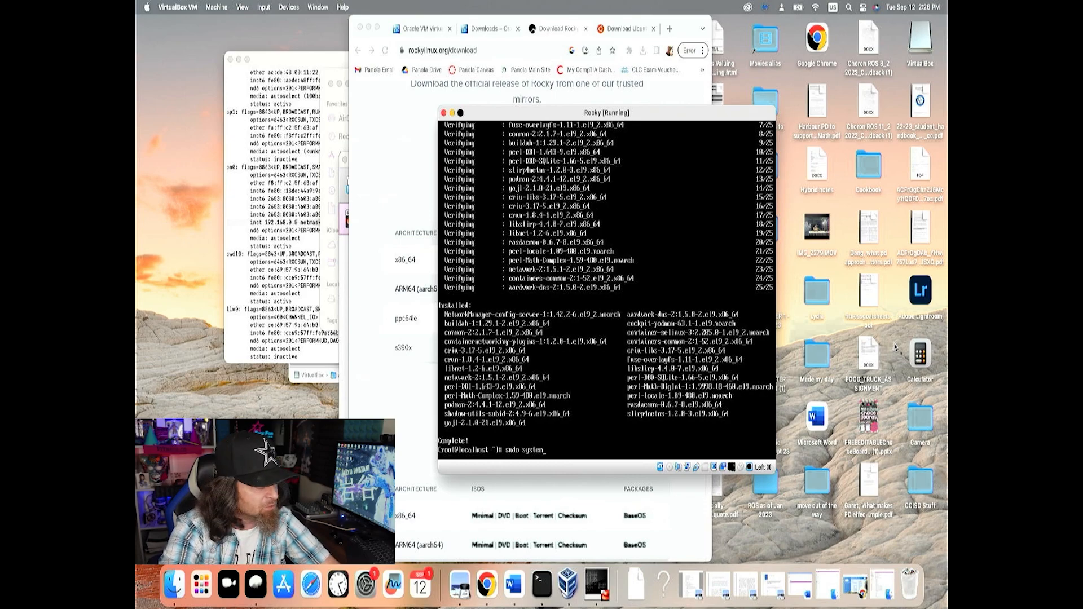
{"action": "type", "text": "ctl"}
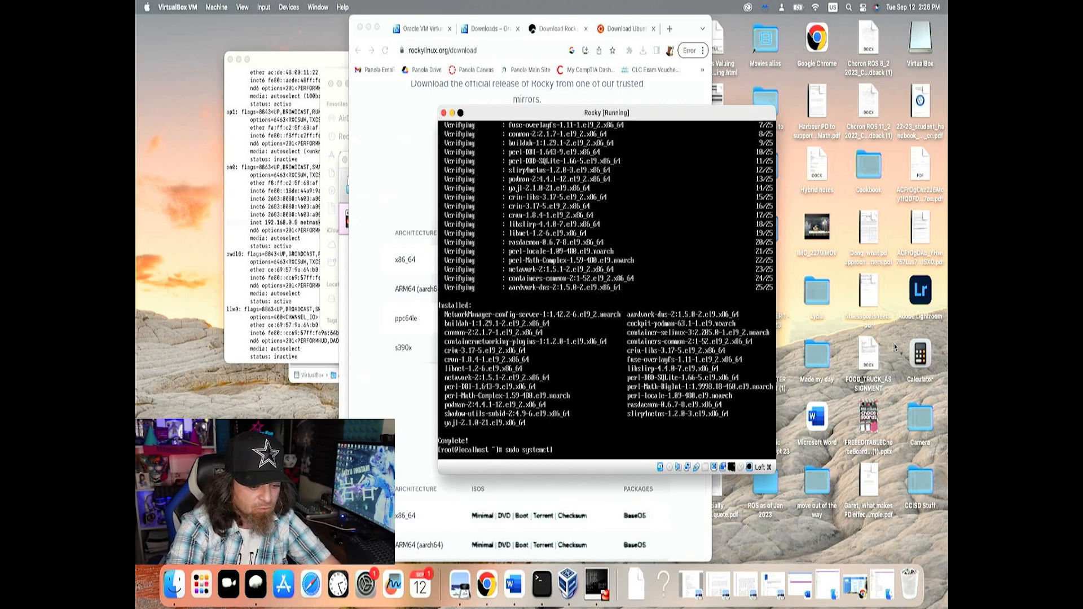
{"action": "type", "text": " get-de"}
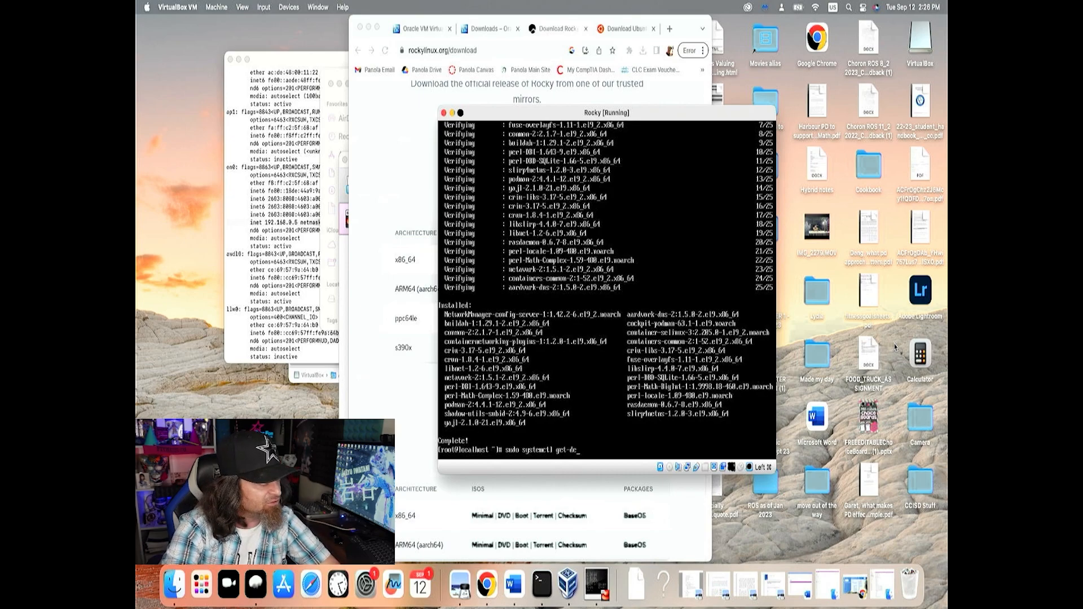
{"action": "type", "text": "fault"}
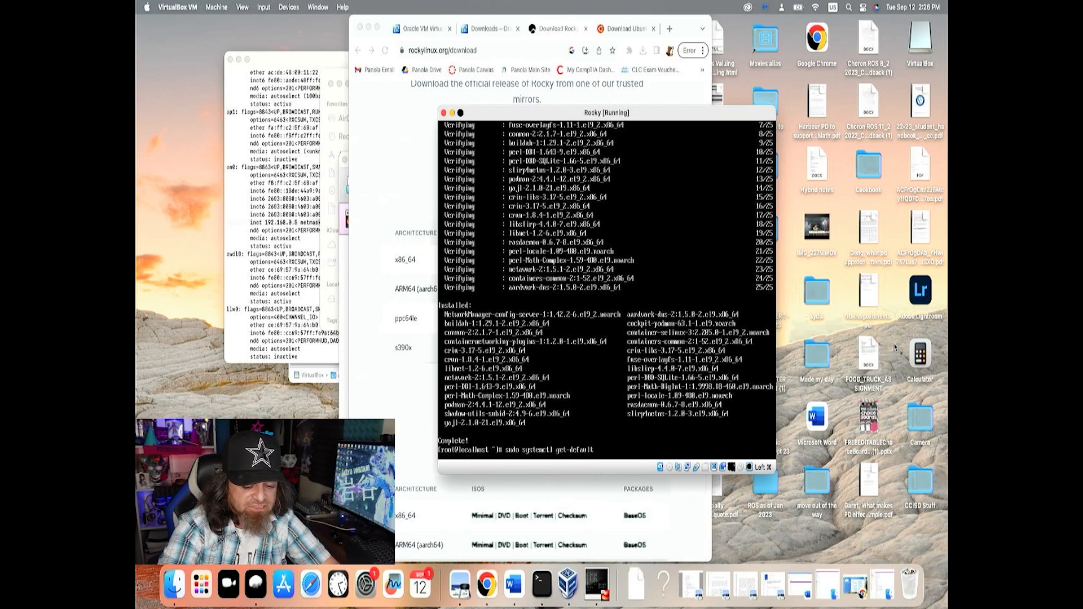
{"action": "key", "text": "Return"}
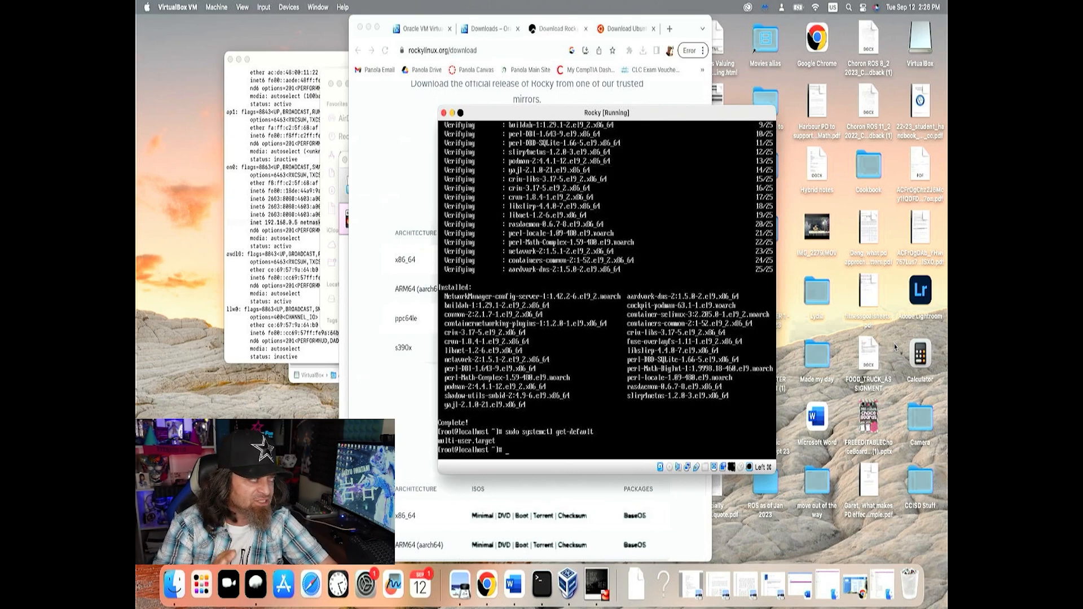
Set the default boot target to graphical with sudo systemctl set-default graphical
{"action": "type", "text": "sudo"}
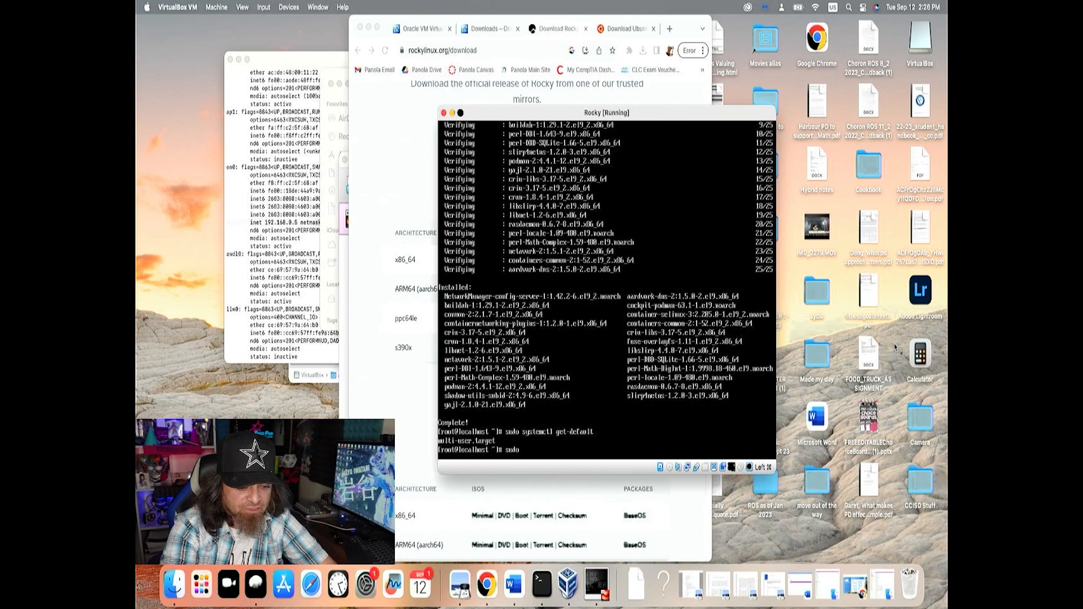
{"action": "type", "text": " systemc"}
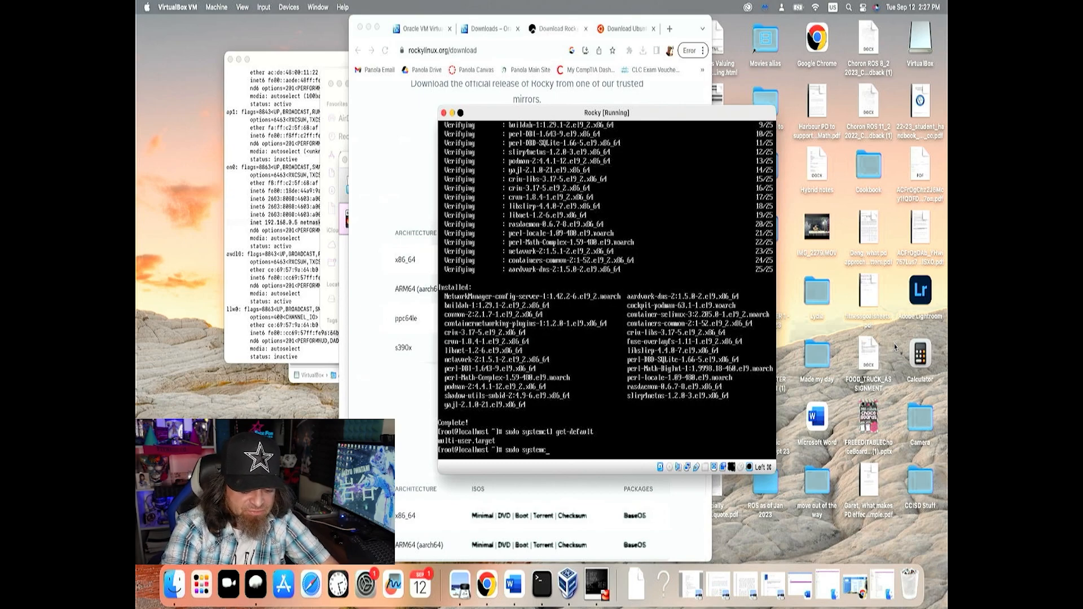
{"action": "type", "text": "set-defaul"}
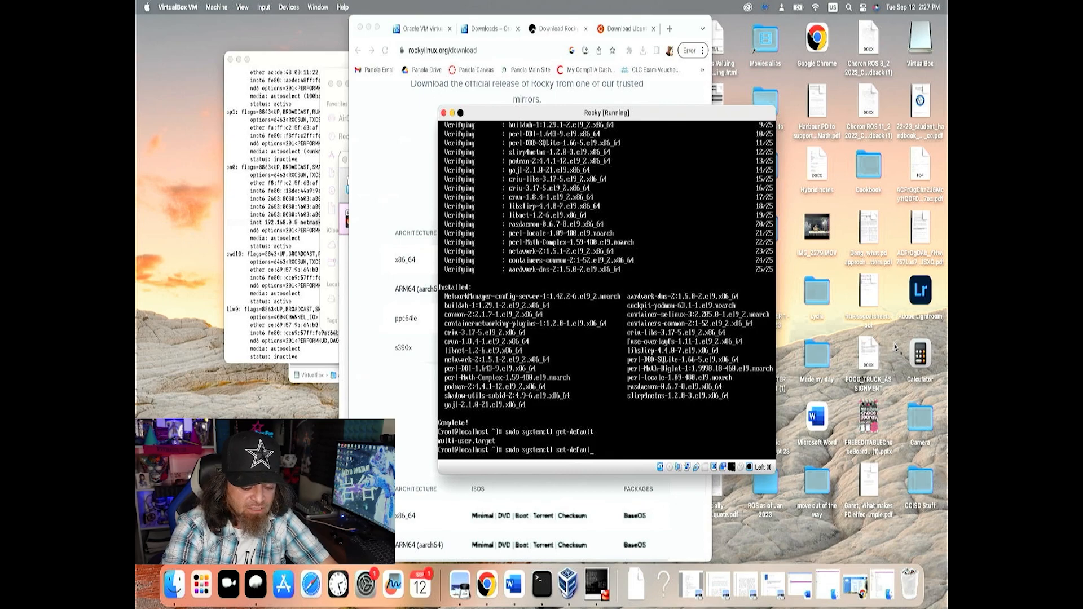
{"action": "type", "text": "t graphi"}
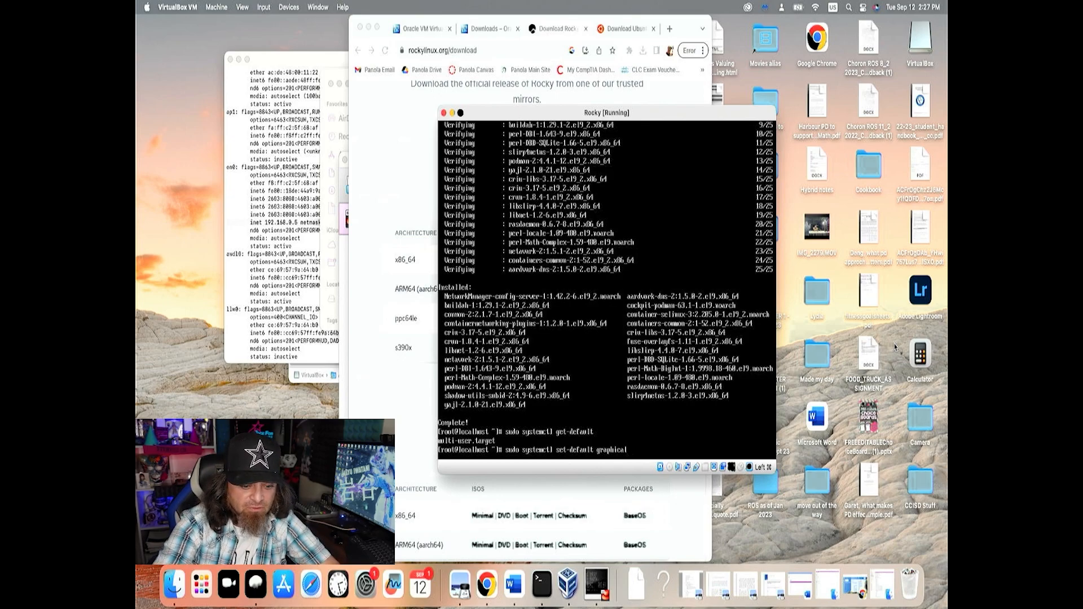
{"action": "type", "text": "cal"}
{"action": "key", "text": "Return"}
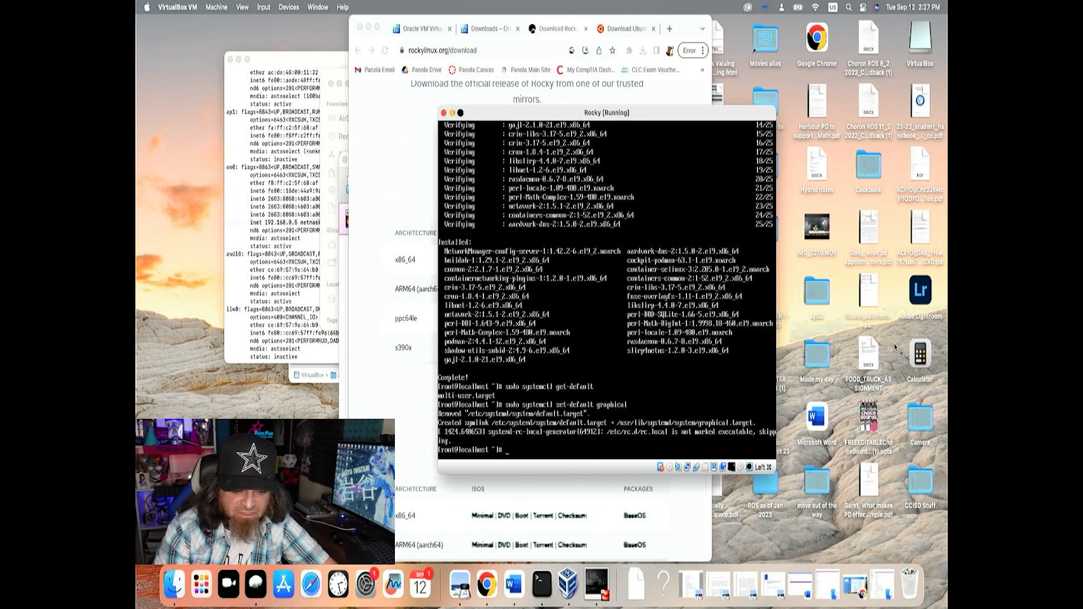
Verify the changed boot target by rerunning the earlier sudo systemctl get-default command
{"action": "key", "text": "Up"}
{"action": "key", "text": "Up"}
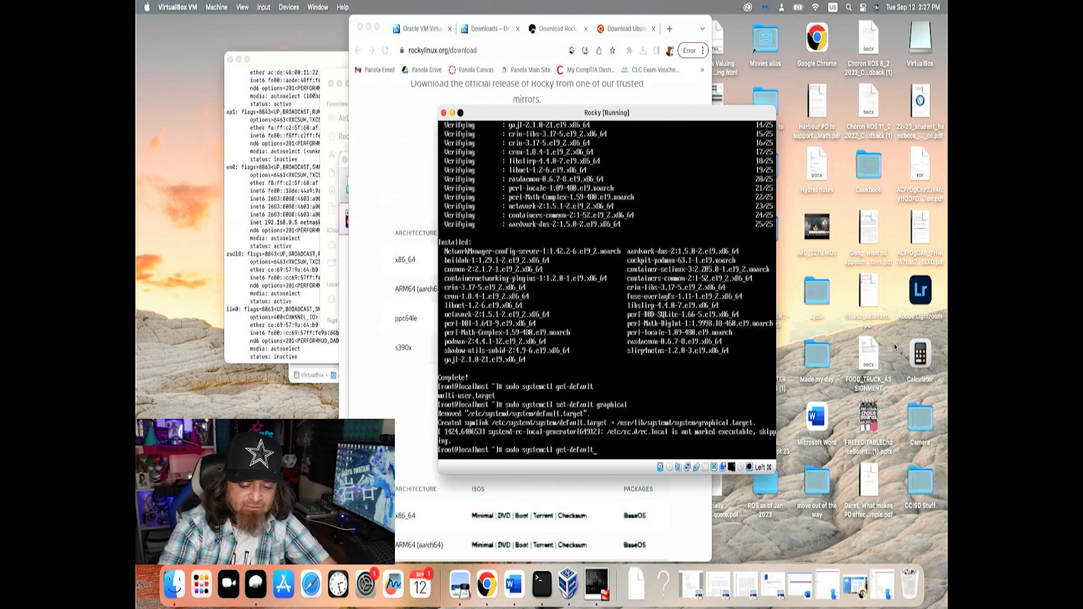
{"action": "key", "text": "Return"}
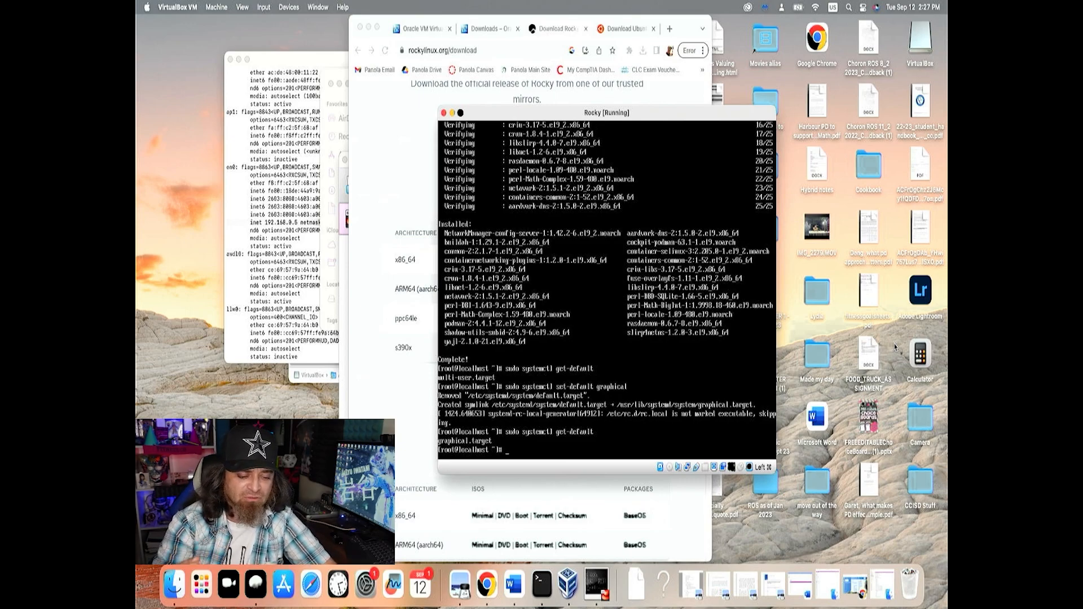
Reboot the Rocky machine into the regular, non-rescue Rocky Linux 9.2 entry and deny VirtualBox access to the microphone
{"action": "type", "text": "eboot"}
{"action": "key", "text": "Return"}
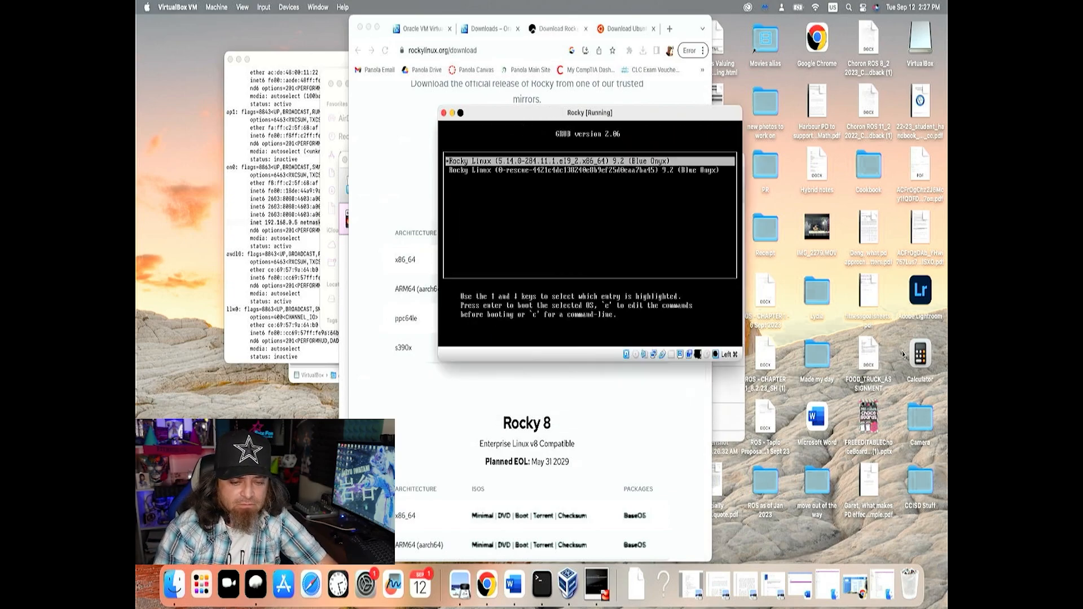
{"action": "key", "text": "Down"}
{"action": "key", "text": "Up"}
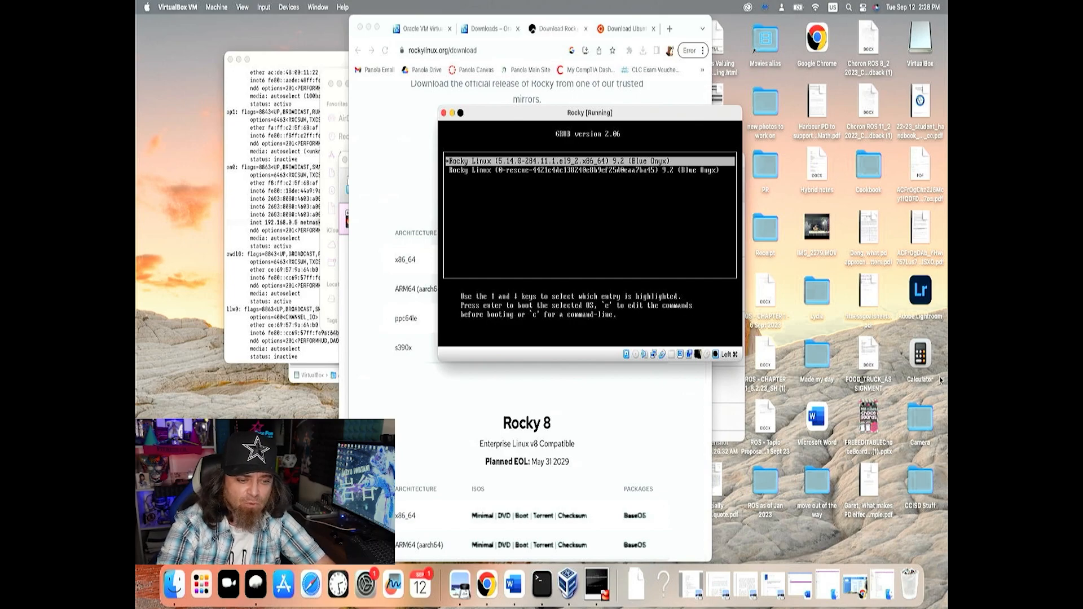
{"action": "key", "text": "Return"}
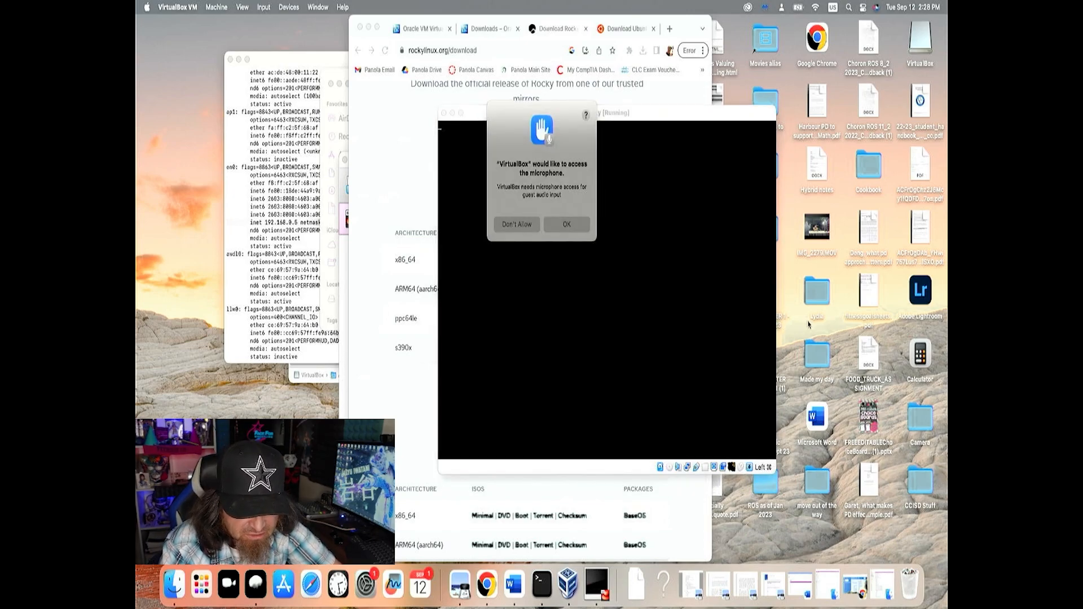
{"action": "left_click", "coordinate": [530, 225]}
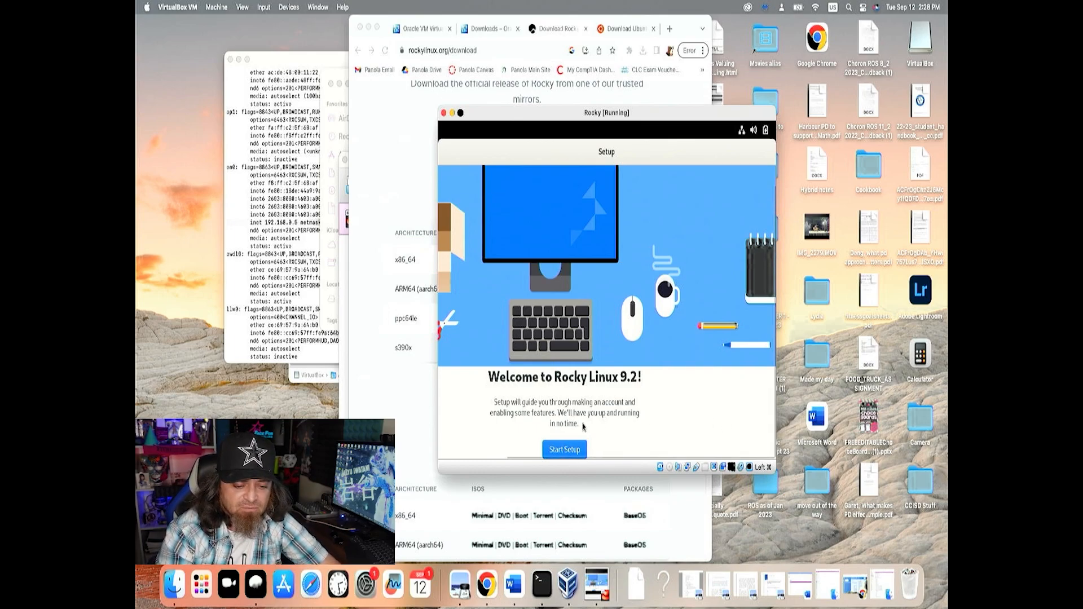
Start the Rocky Linux 9.2 welcome setup and turn off Location Services on its privacy page, continuing to the online accounts page
{"action": "left_click", "coordinate": [571, 448]}
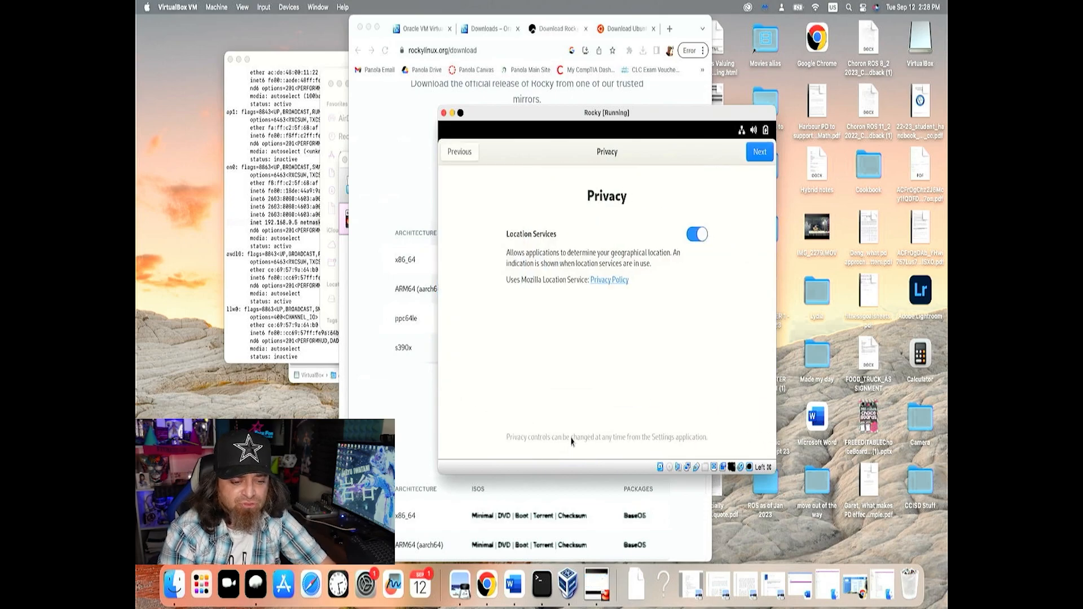
{"action": "left_click", "coordinate": [690, 237]}
{"action": "left_click", "coordinate": [766, 155]}
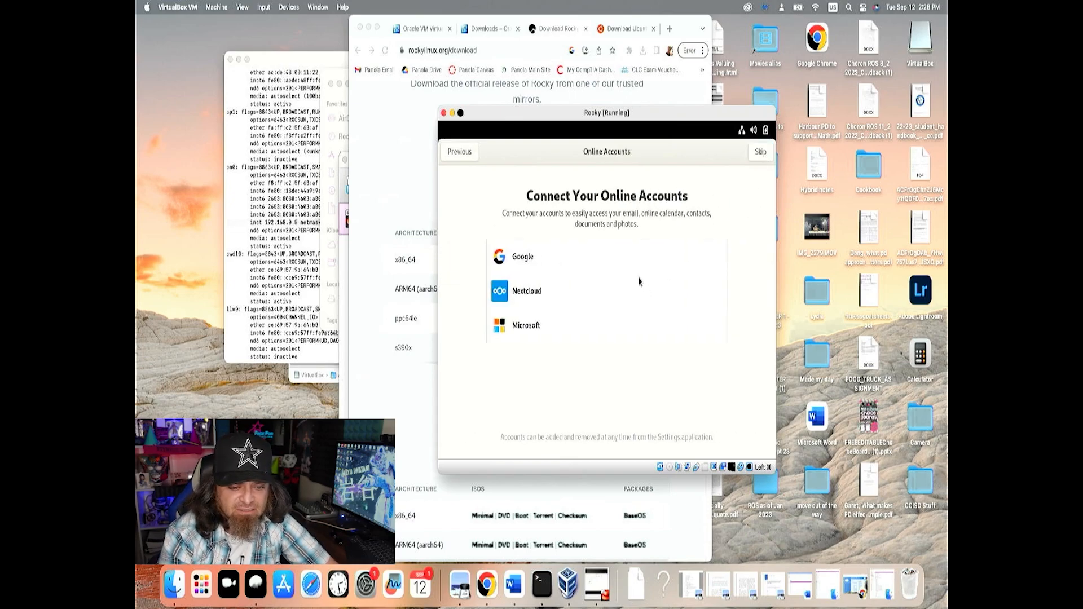
Skip connecting online accounts, fill in the new account holder's name in the About You details, and continue to the password page
{"action": "left_click", "coordinate": [762, 154]}
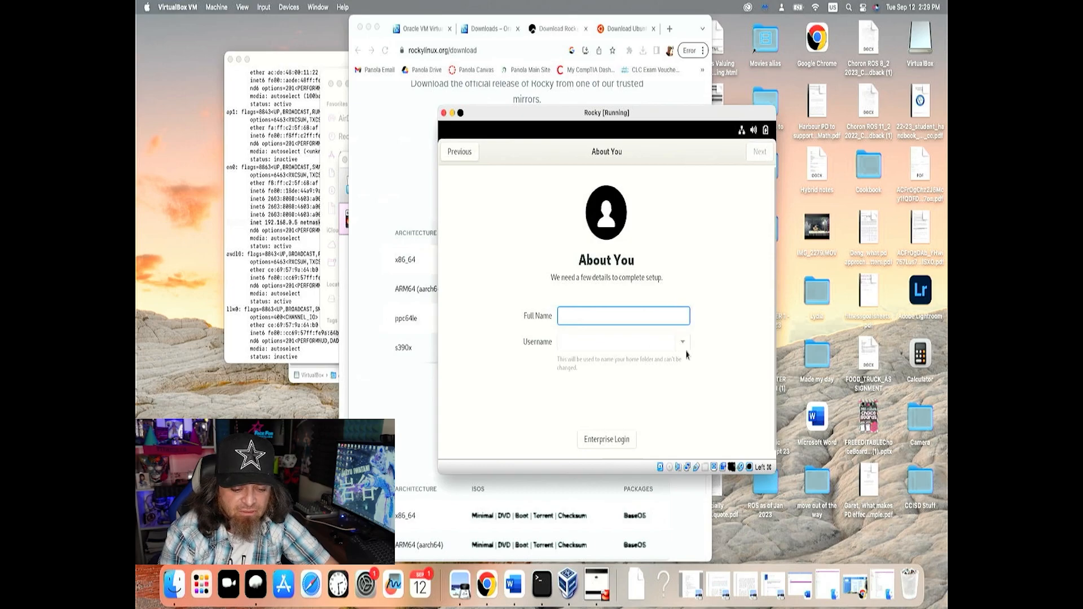
{"action": "type", "text": "Erik"}
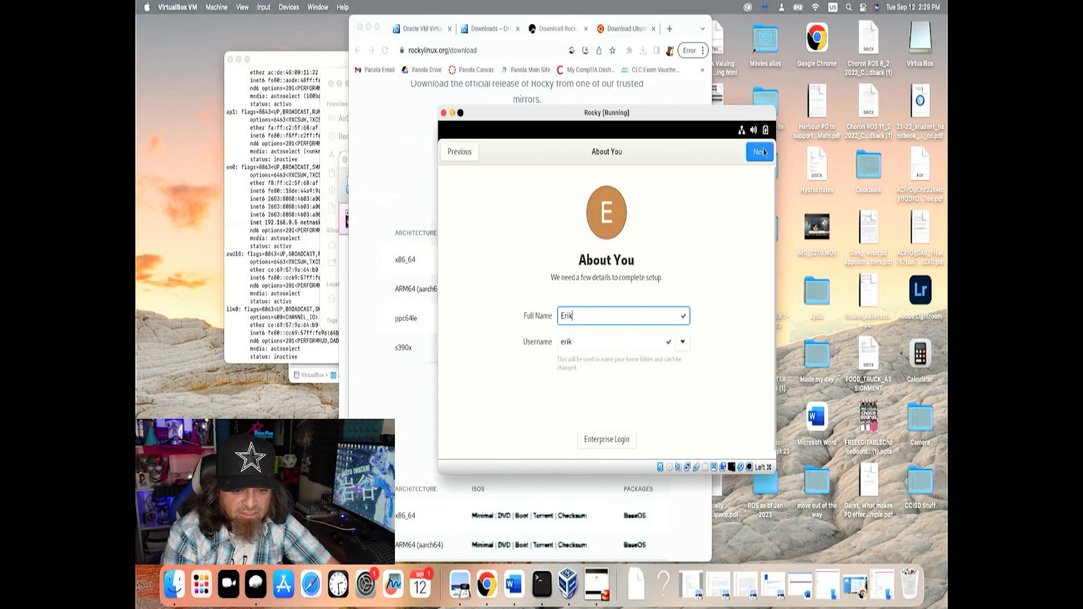
{"action": "left_click", "coordinate": [762, 152]}
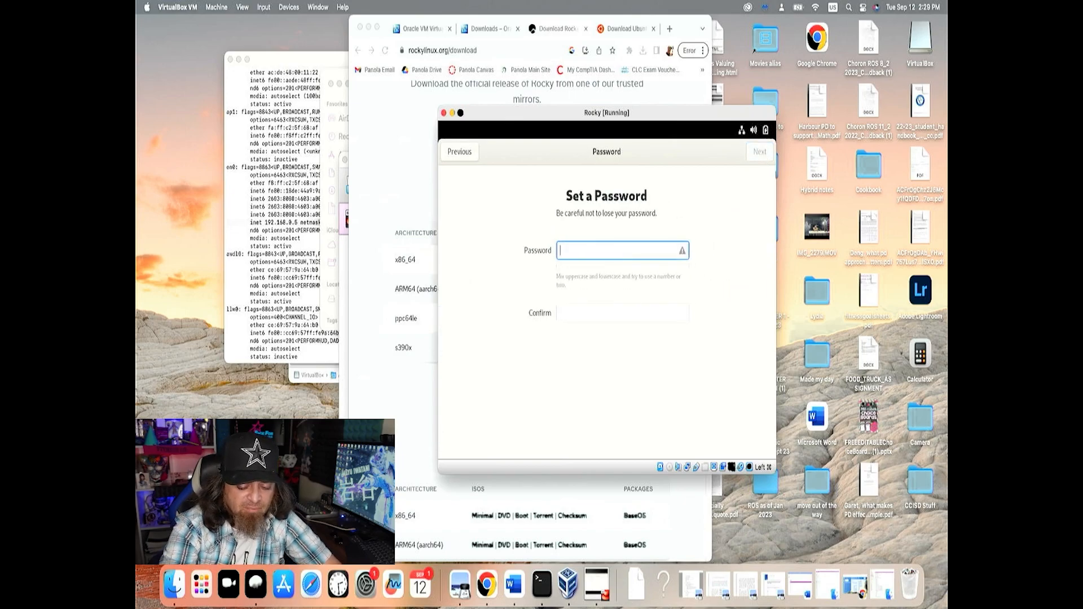
Enter the new user's account password and repeat it in the confirmation field
{"action": "type", "text": "••••"}
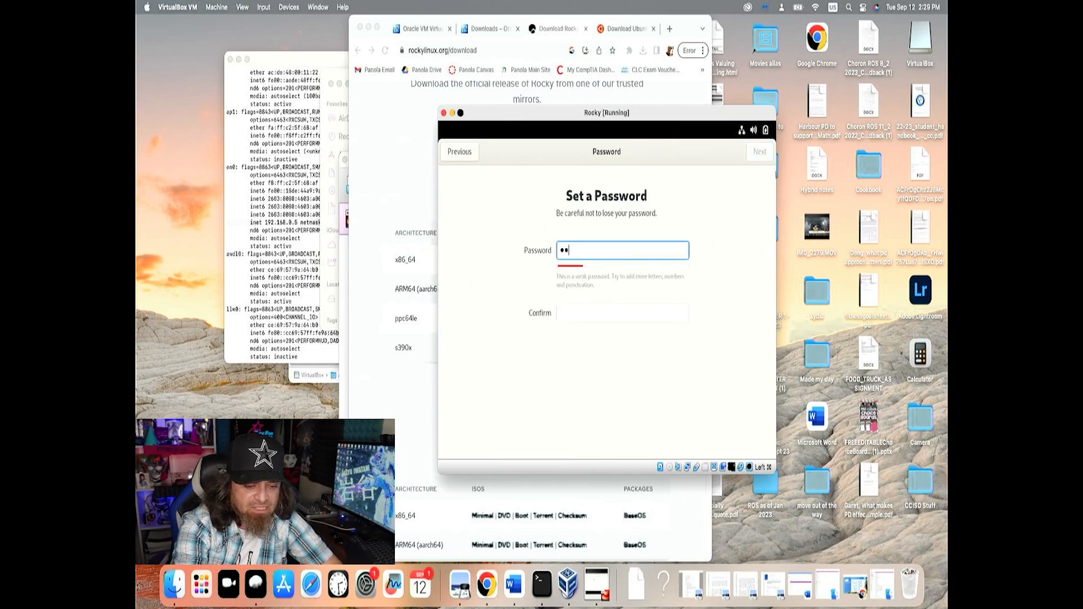
{"action": "type", "text": "••••"}
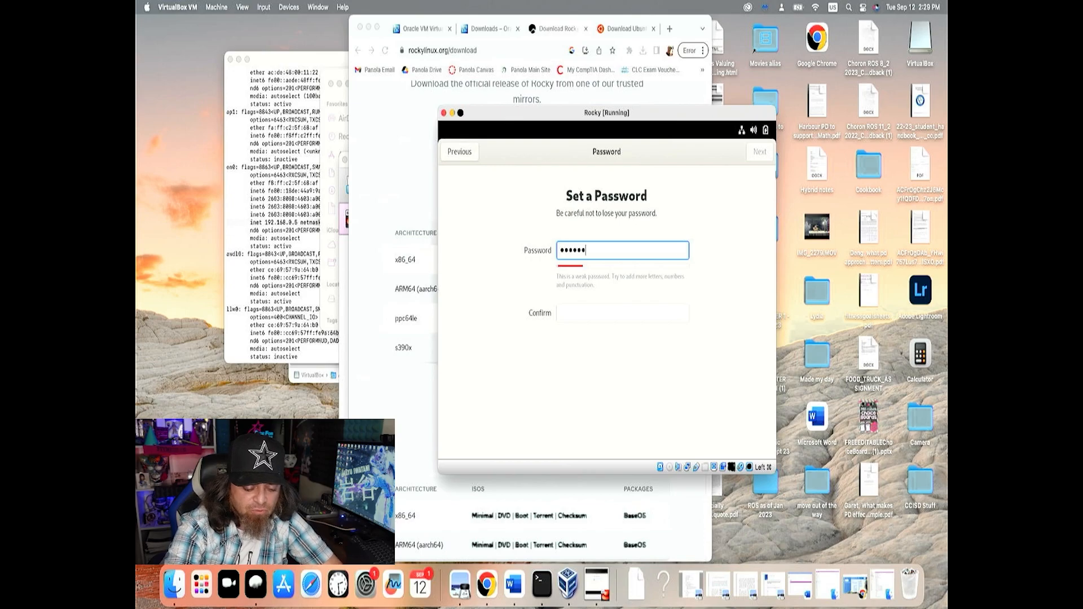
{"action": "key", "text": "Tab"}
{"action": "type", "text": "•••••••"}
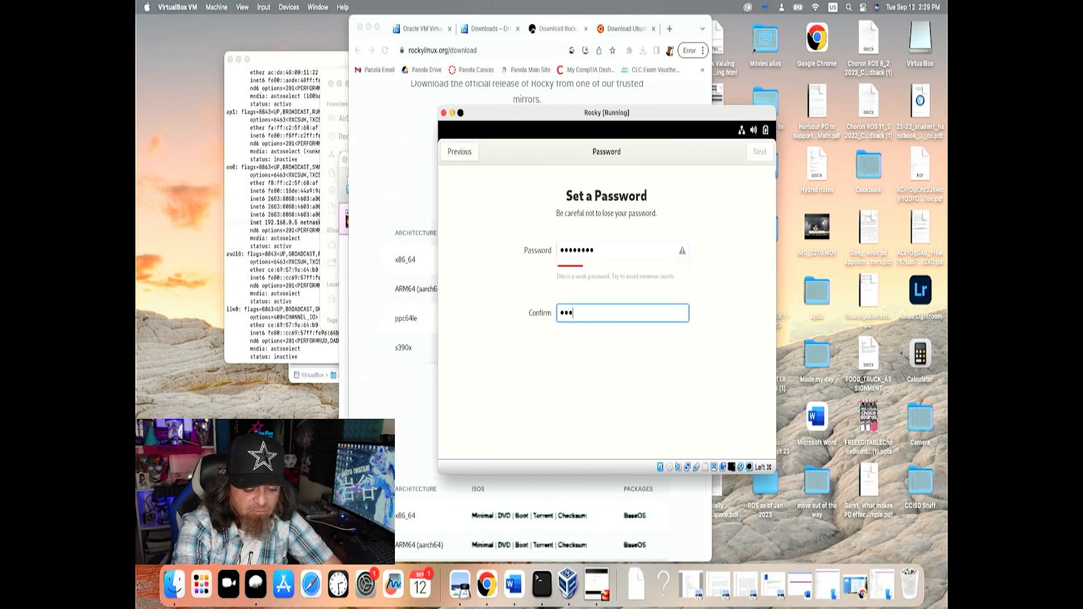
{"action": "type", "text": "•"}
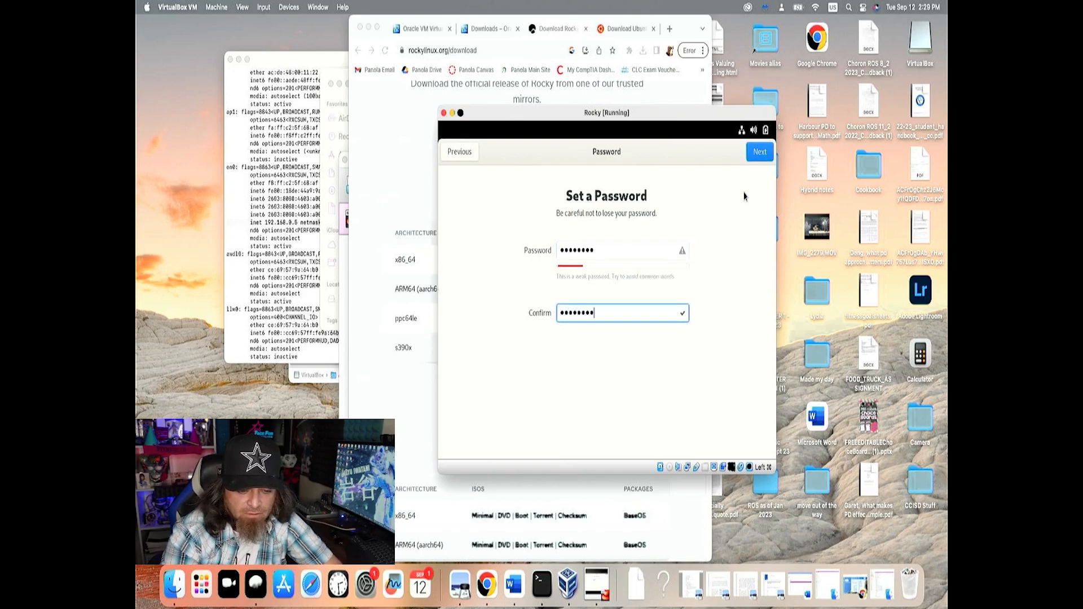
Lengthen the account password with four more characters in both the password and confirmation fields, and submit it
{"action": "left_click", "coordinate": [652, 255]}
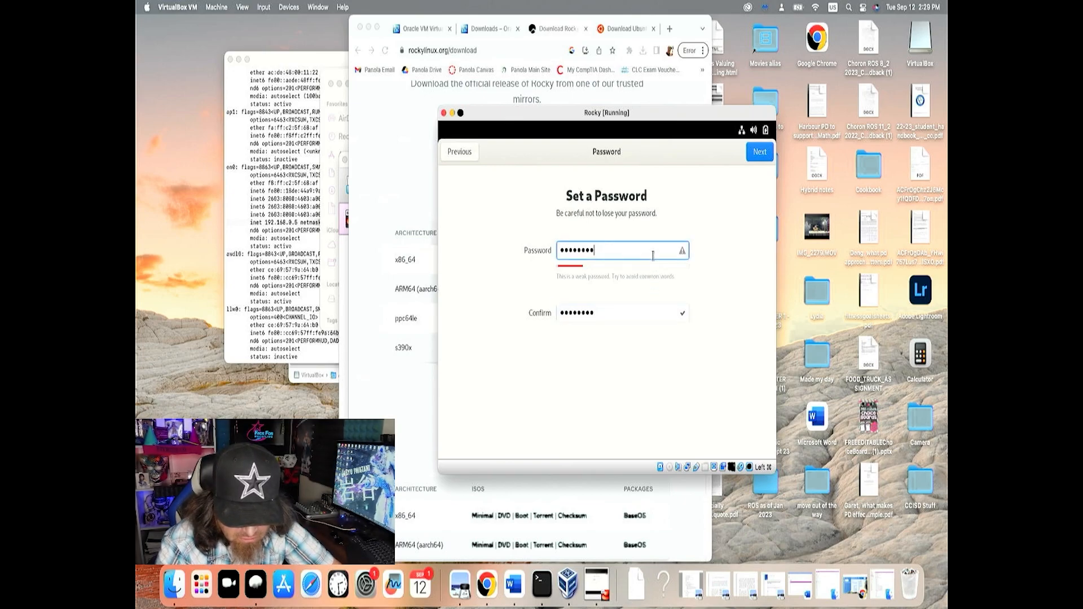
{"action": "type", "text": "••••"}
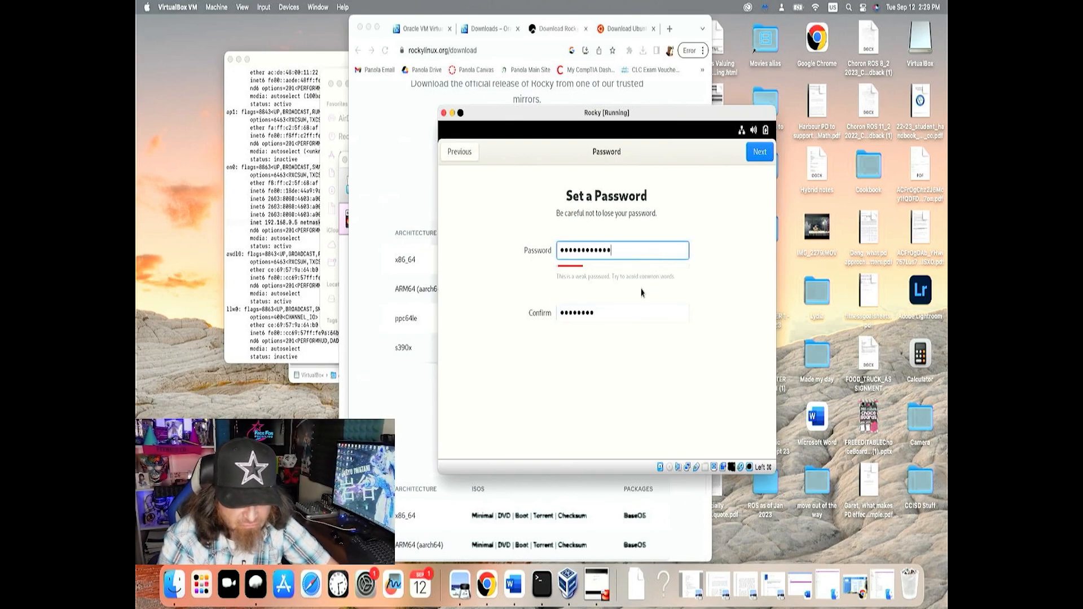
{"action": "left_click", "coordinate": [635, 308]}
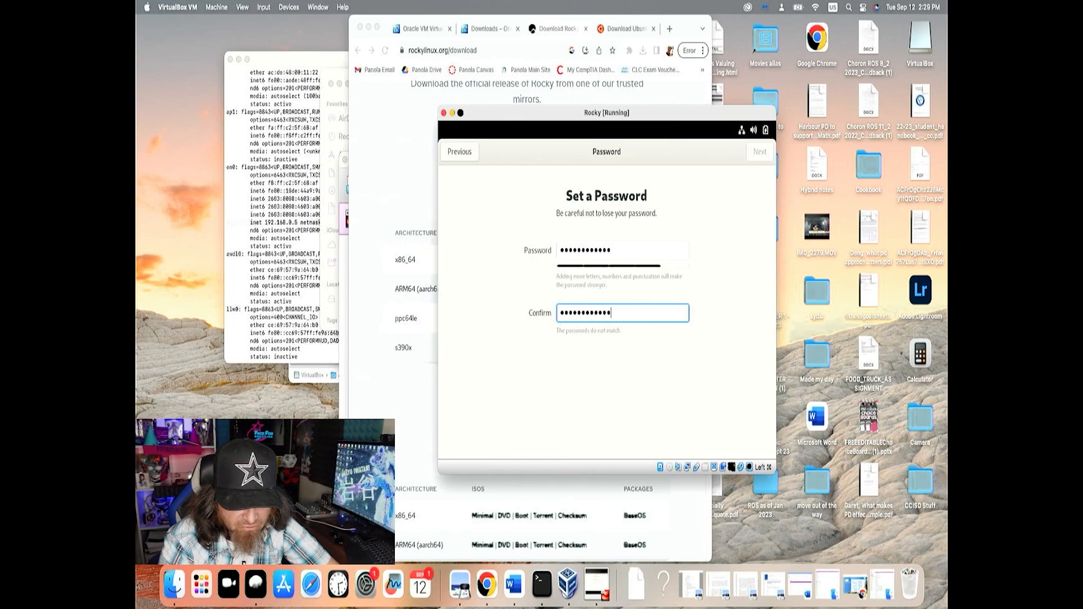
{"action": "type", "text": "••••"}
{"action": "left_click", "coordinate": [759, 154]}
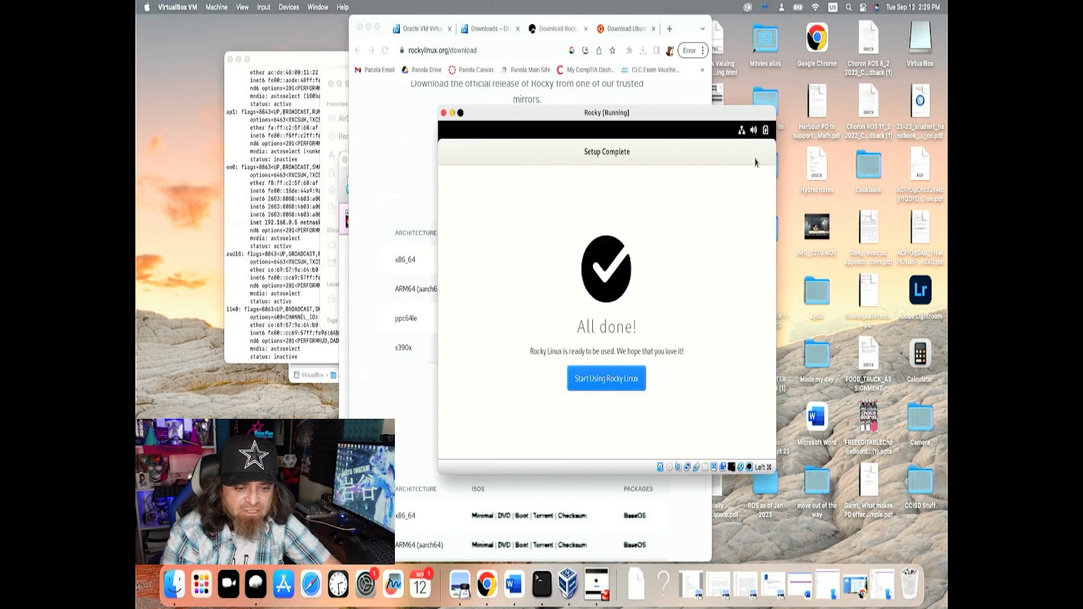
Start using Rocky Linux, decline the welcome tour, and enter the desktop from the activities overview
{"action": "left_click", "coordinate": [615, 379]}
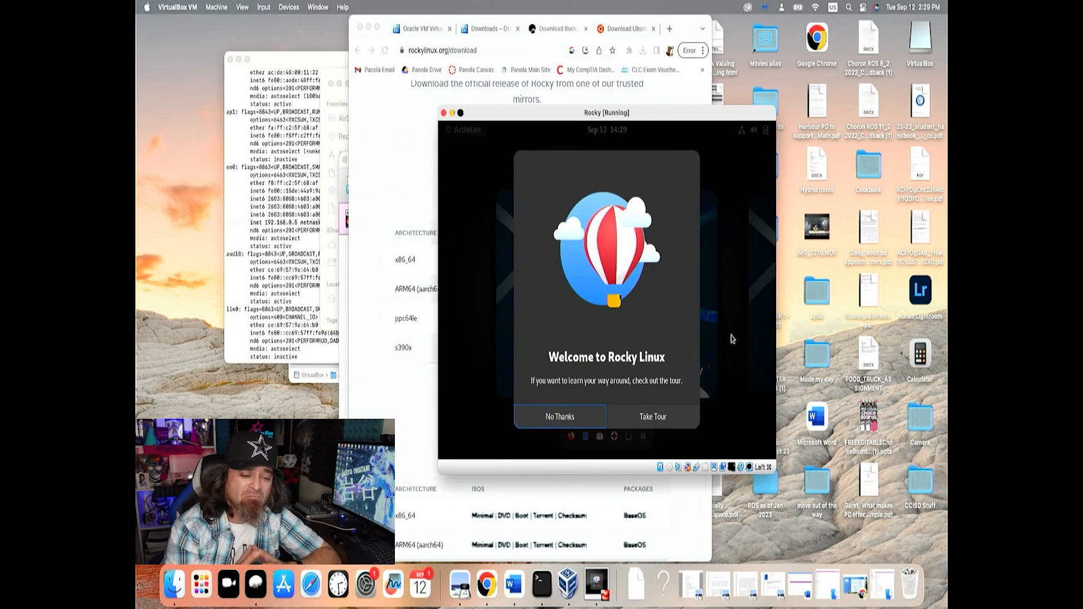
{"action": "left_click", "coordinate": [564, 417]}
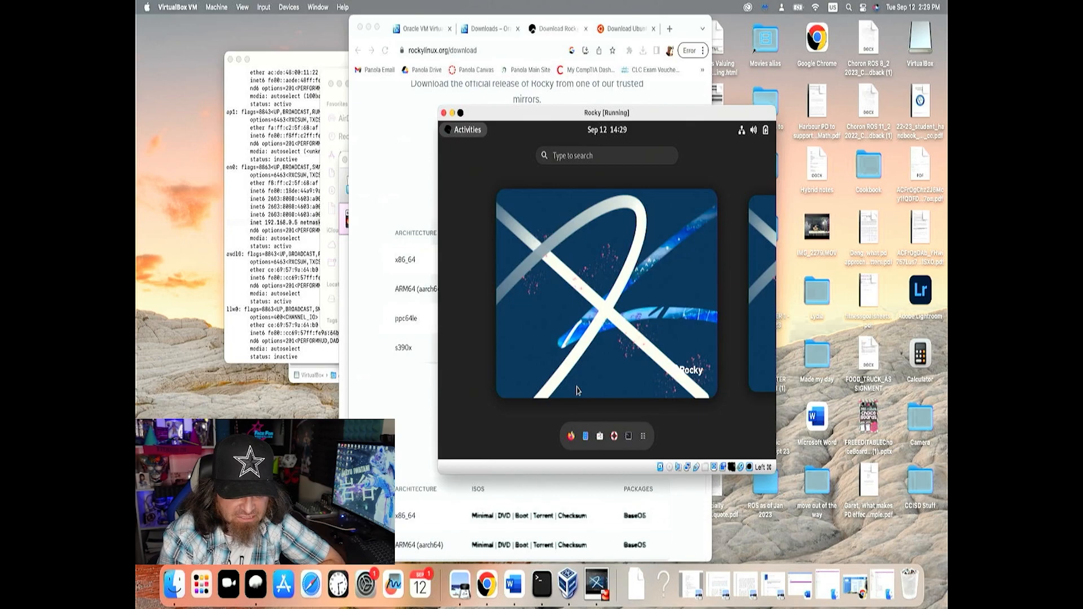
{"action": "left_click", "coordinate": [601, 342]}
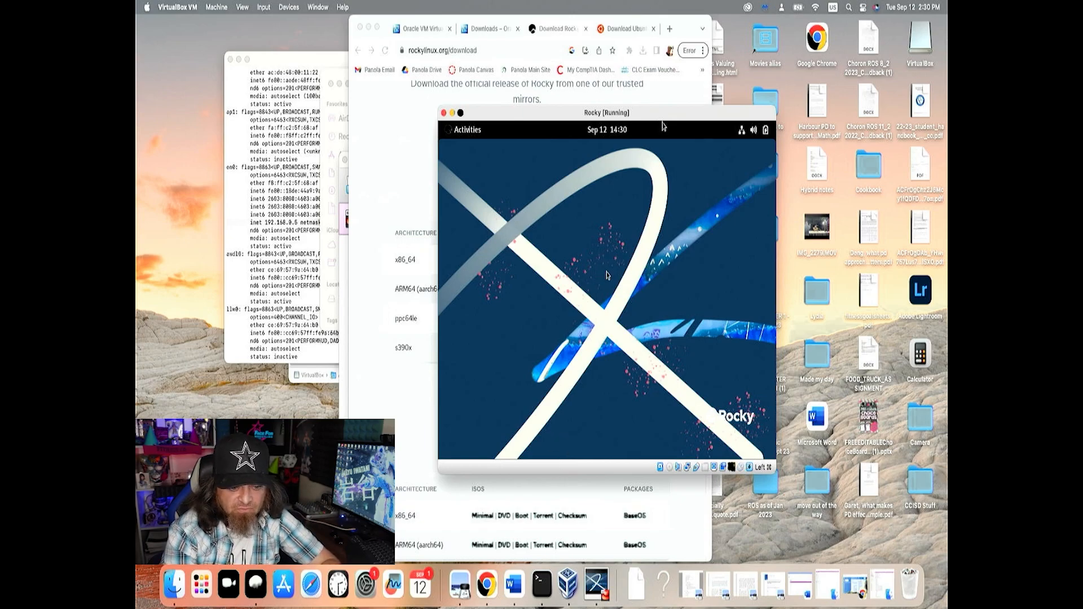
Move the running Rocky window aside and minimize the browser and the VirtualBox Manager windows
{"action": "left_click_drag", "start_coordinate": [651, 115], "coordinate": [555, 116]}
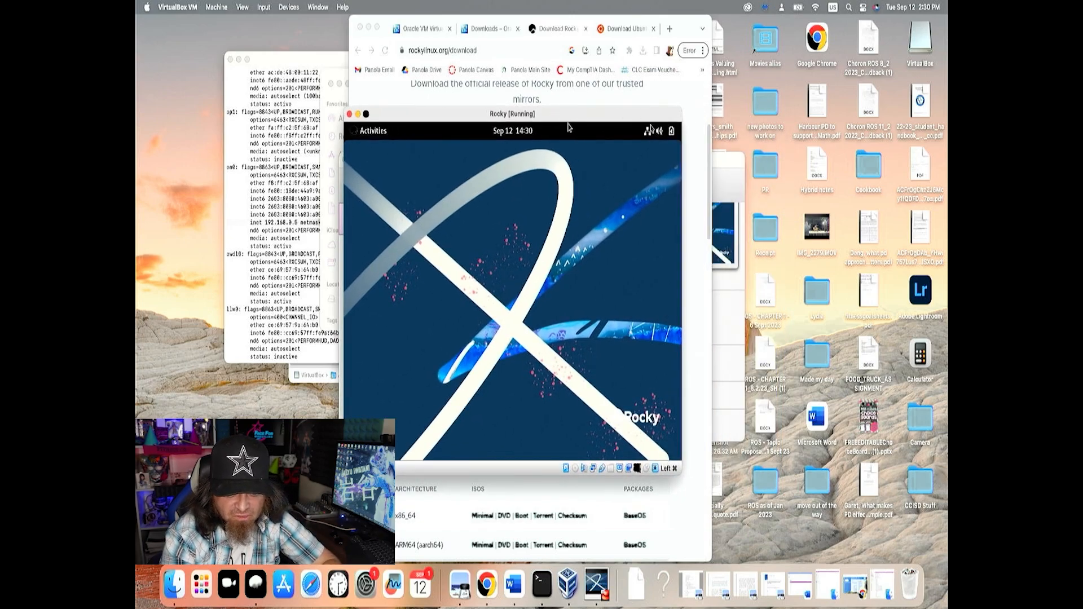
{"action": "left_click", "coordinate": [368, 27]}
{"action": "left_click", "coordinate": [702, 180]}
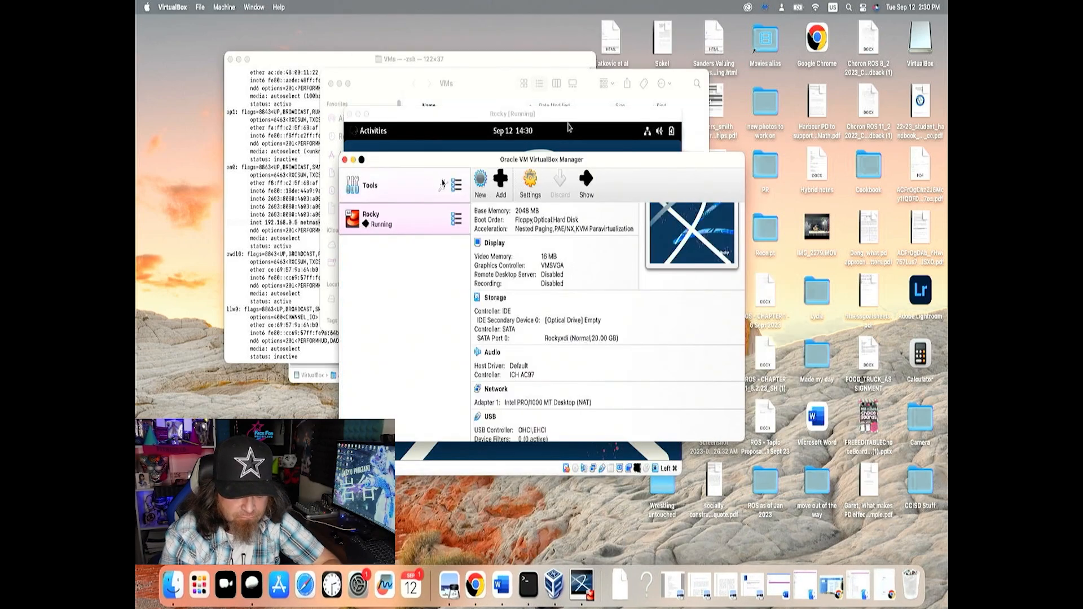
{"action": "left_click", "coordinate": [353, 160]}
Bring the VMs folder in Finder forward to examine the Rocky machine's files, and return to the running Rocky desktop
{"action": "left_click", "coordinate": [417, 89]}
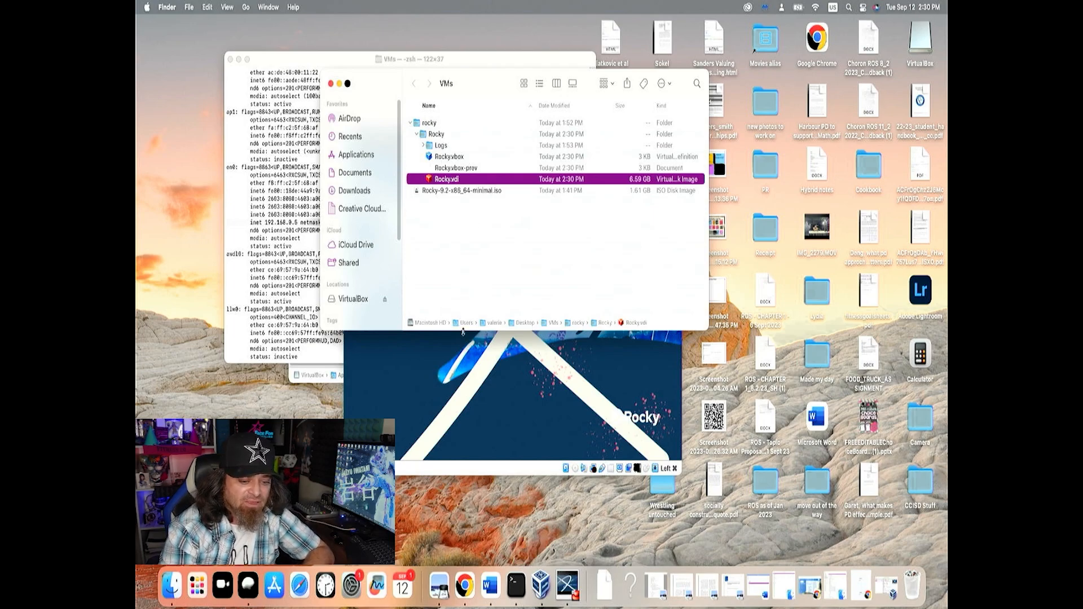
{"action": "left_click", "coordinate": [475, 352]}
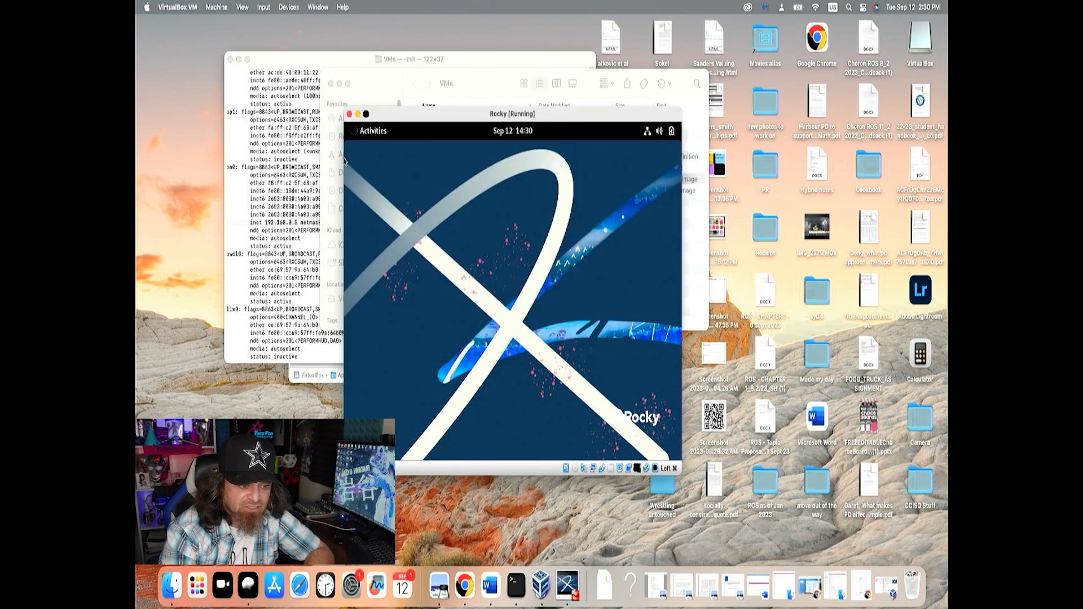